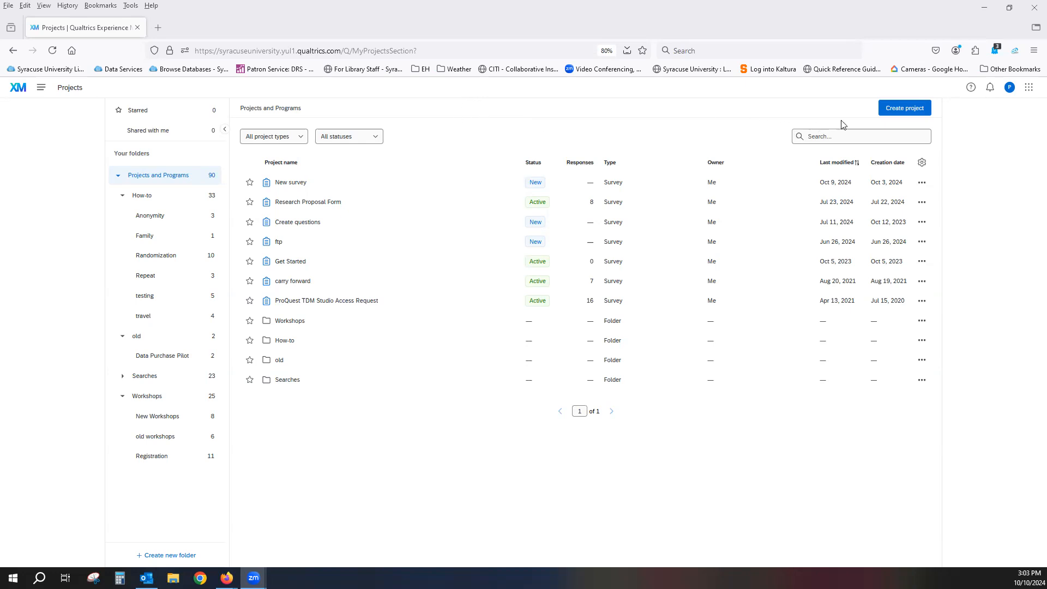
# Begin a new survey project from scratch after looking over the templates in the project catalog
pyautogui.click(897, 109)
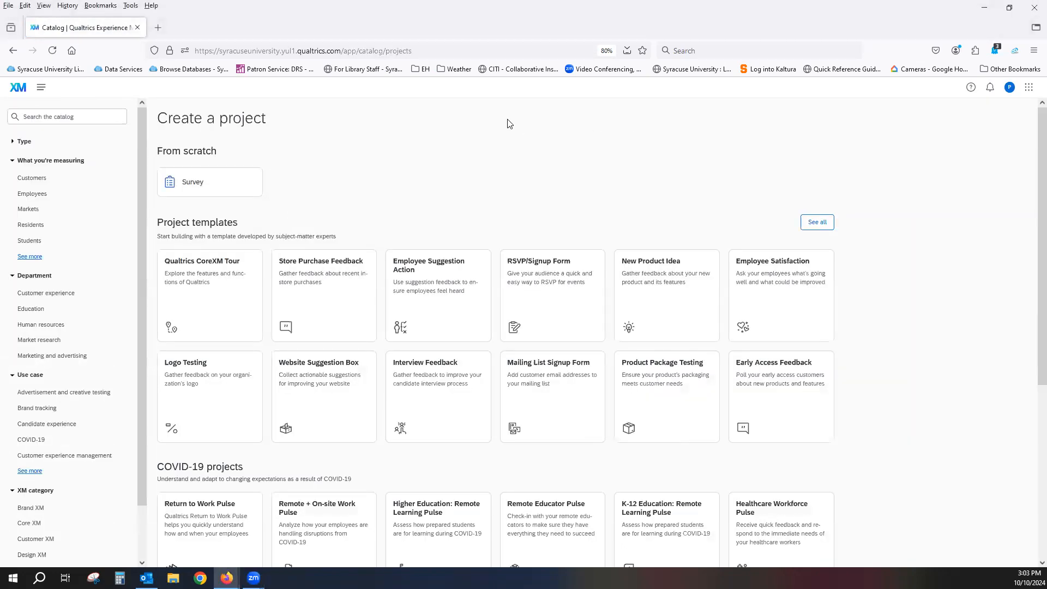
pyautogui.scroll(-3, 507, 122)
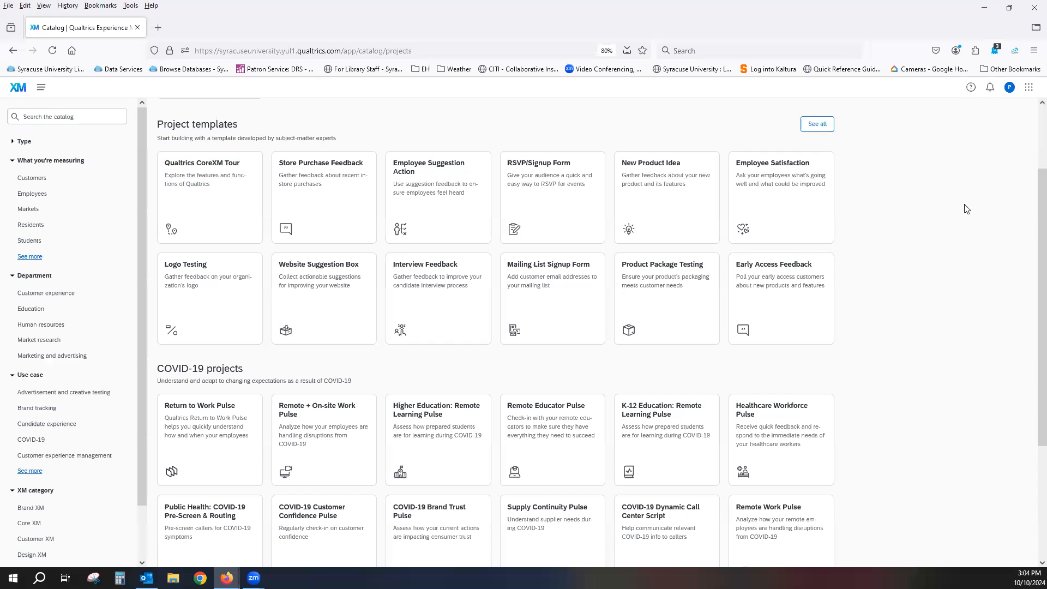
pyautogui.scroll(-3, 948, 222)
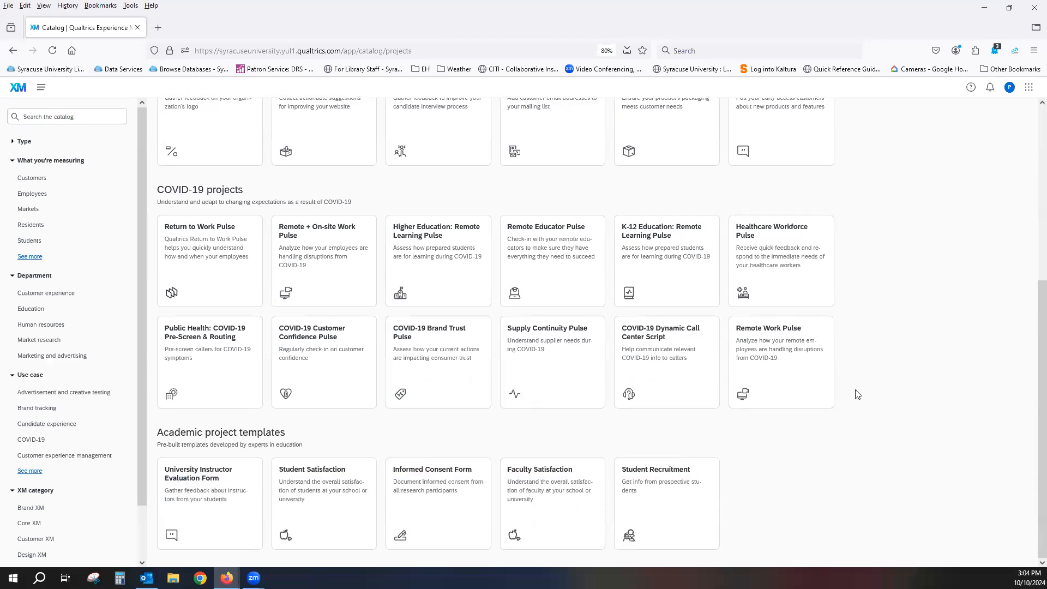
pyautogui.moveTo(563, 487)
pyautogui.scroll(3, 899, 449)
pyautogui.scroll(3, 899, 448)
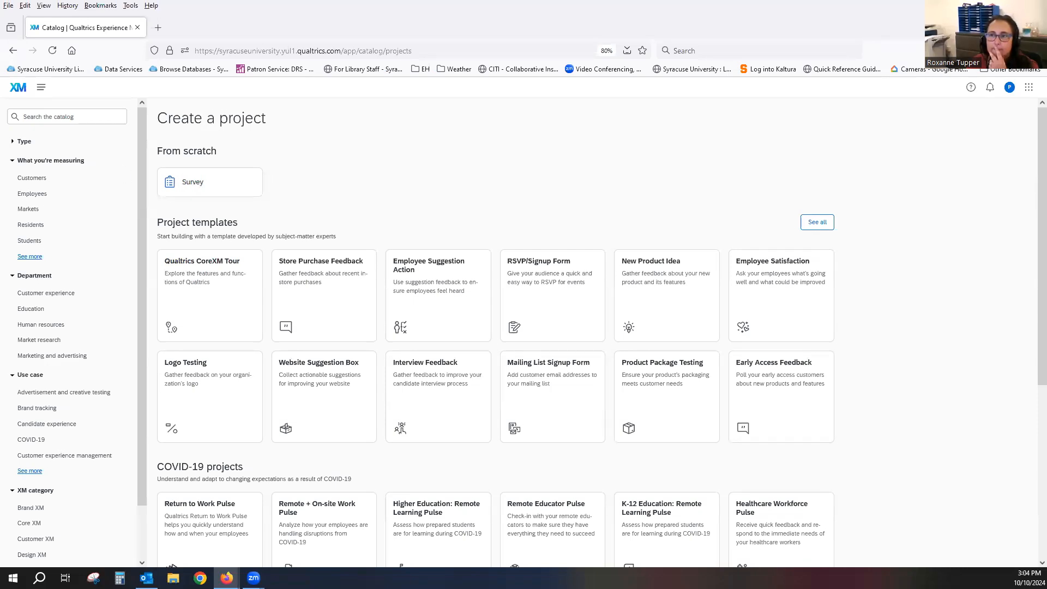
pyautogui.click(235, 183)
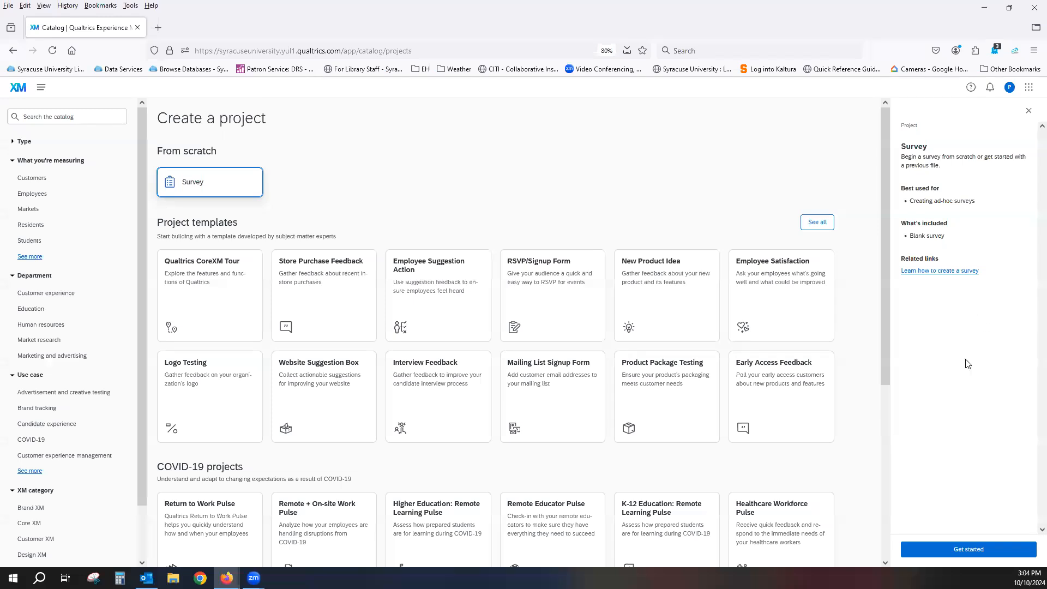
pyautogui.click(968, 551)
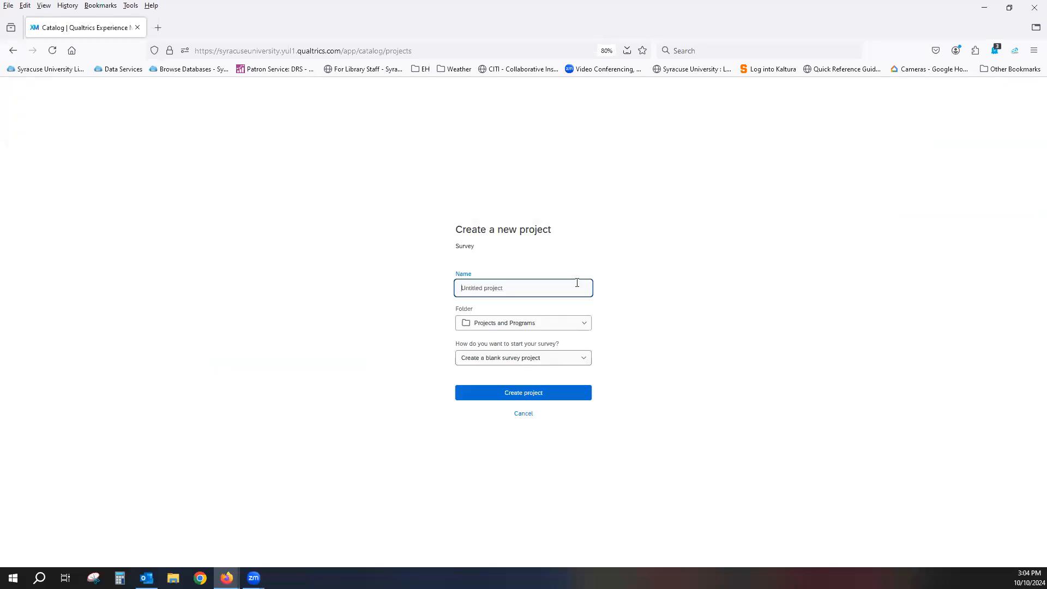
# Name the new survey project "Creating questions"
pyautogui.click(573, 289)
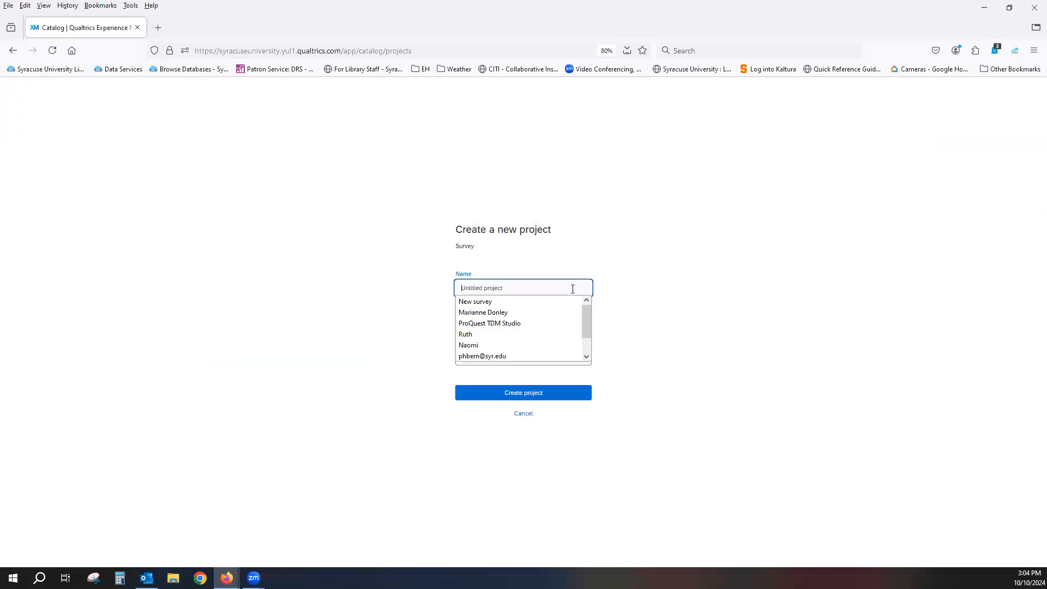
pyautogui.click(627, 287)
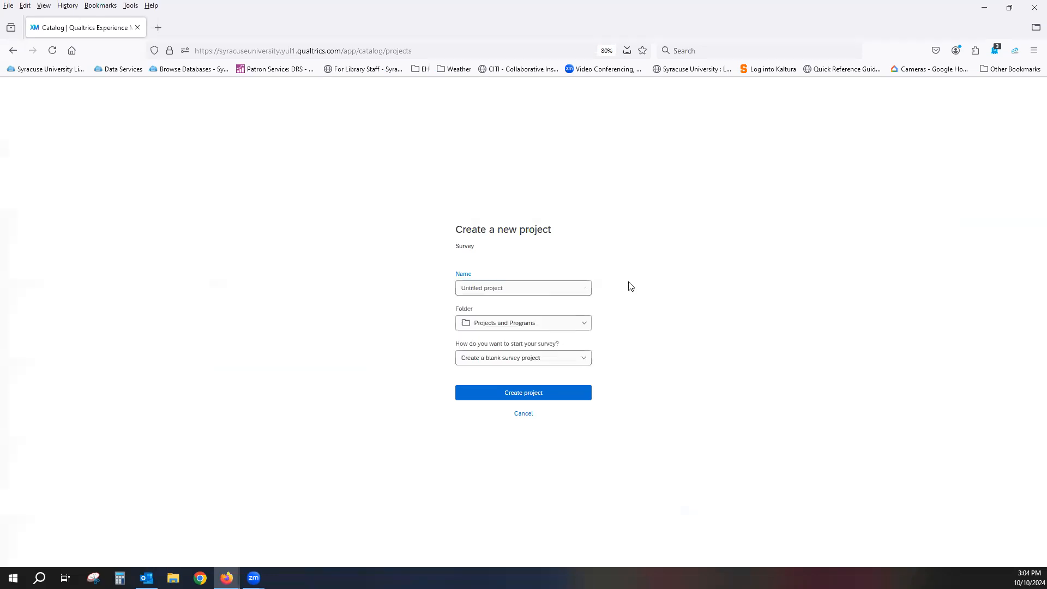
pyautogui.click(562, 289)
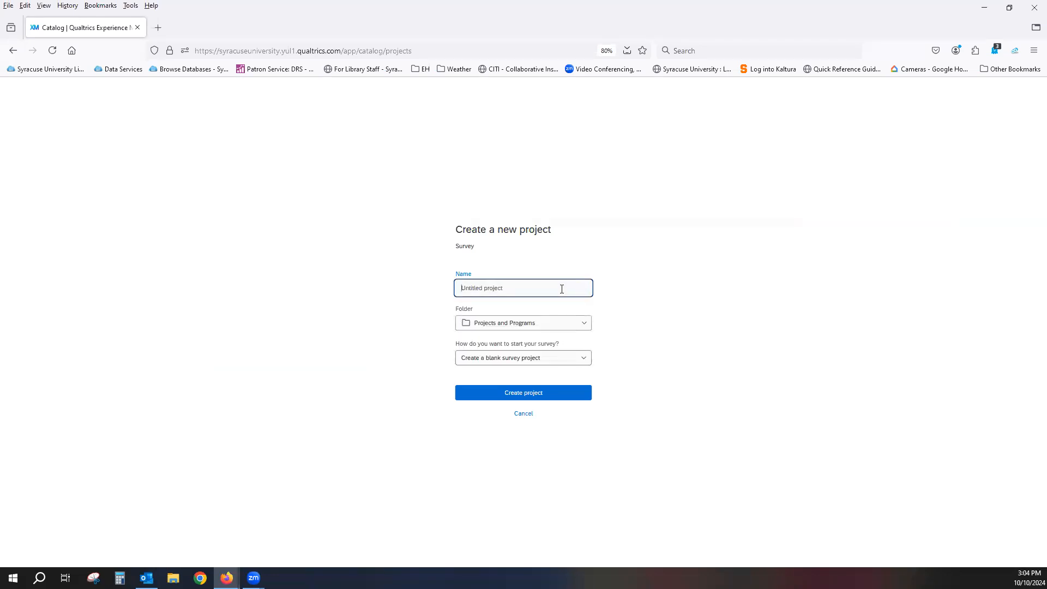
pyautogui.write('Creating questions')
# Create the project in the Projects and Programs folder as a blank survey project, after reviewing the folder and starting options
pyautogui.click(586, 328)
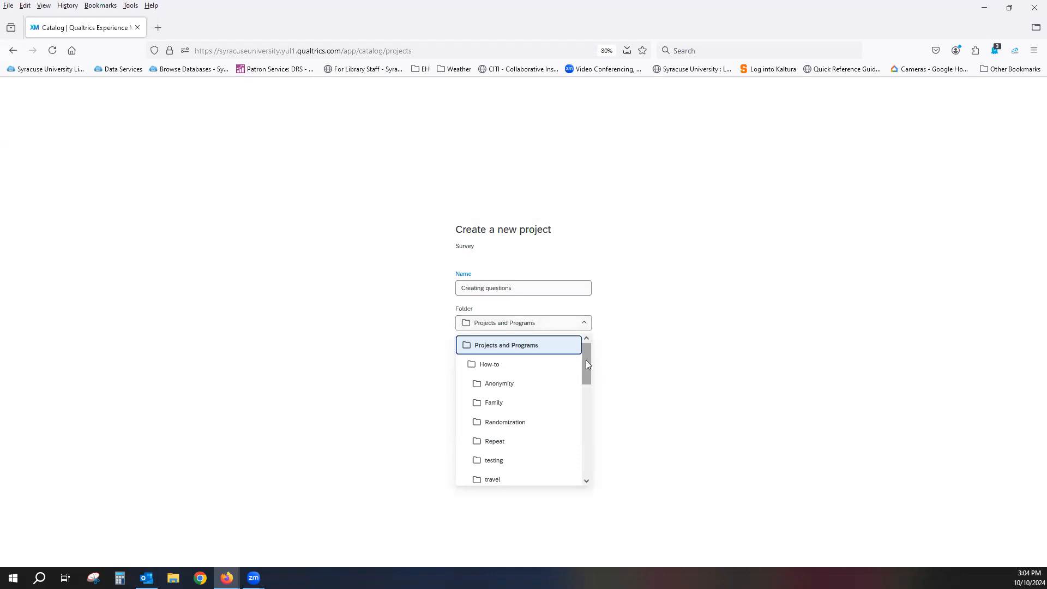
pyautogui.click(674, 329)
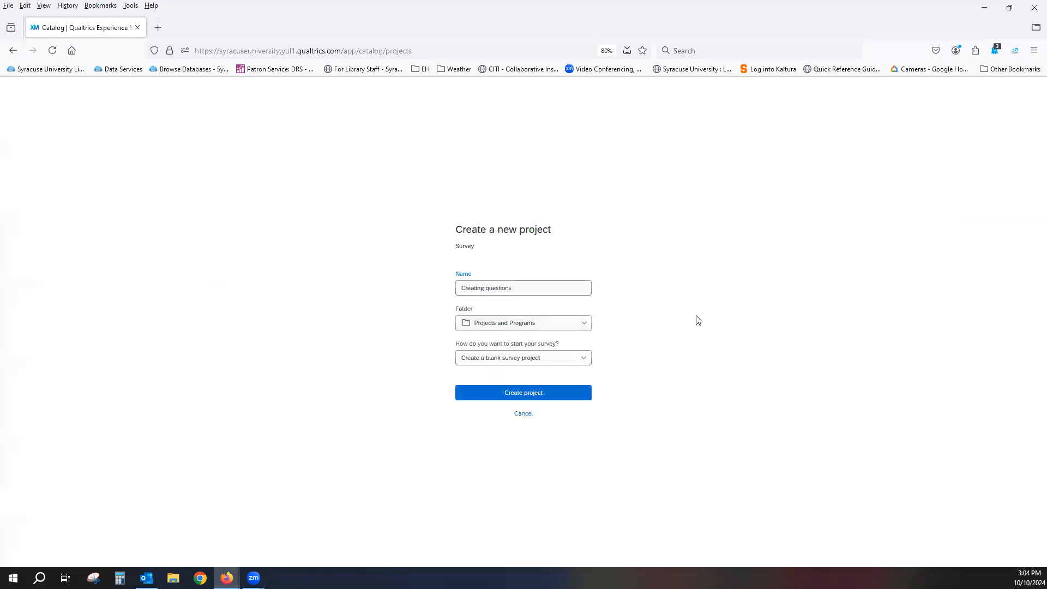
pyautogui.click(576, 360)
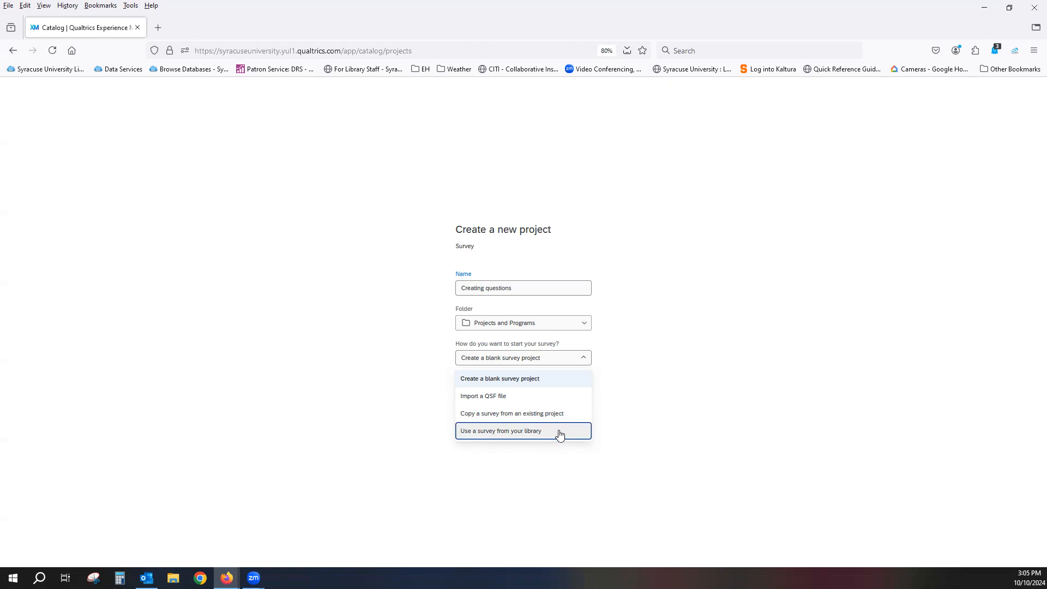
pyautogui.click(708, 388)
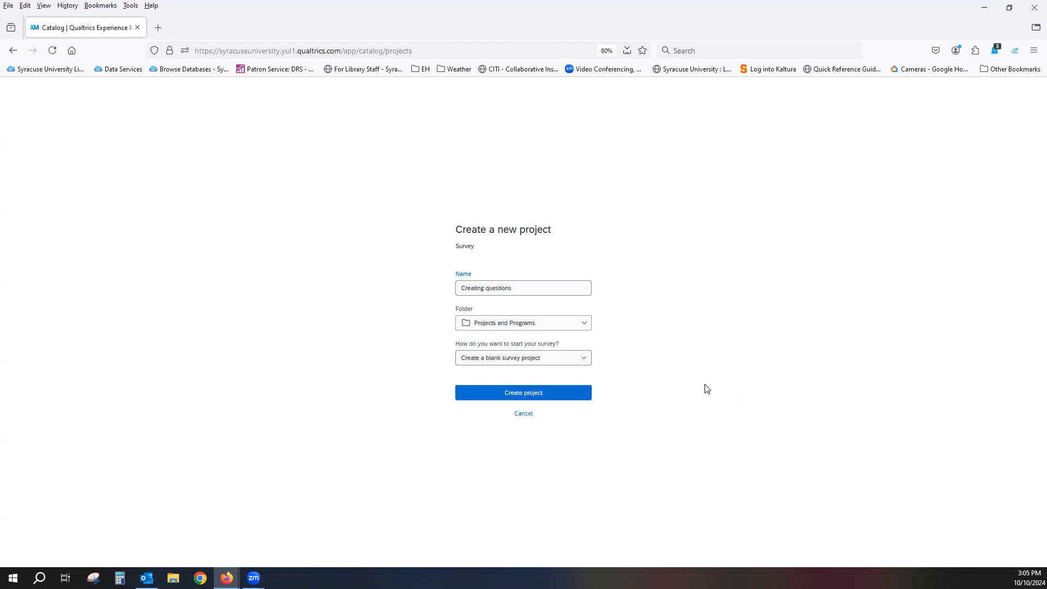
pyautogui.click(515, 397)
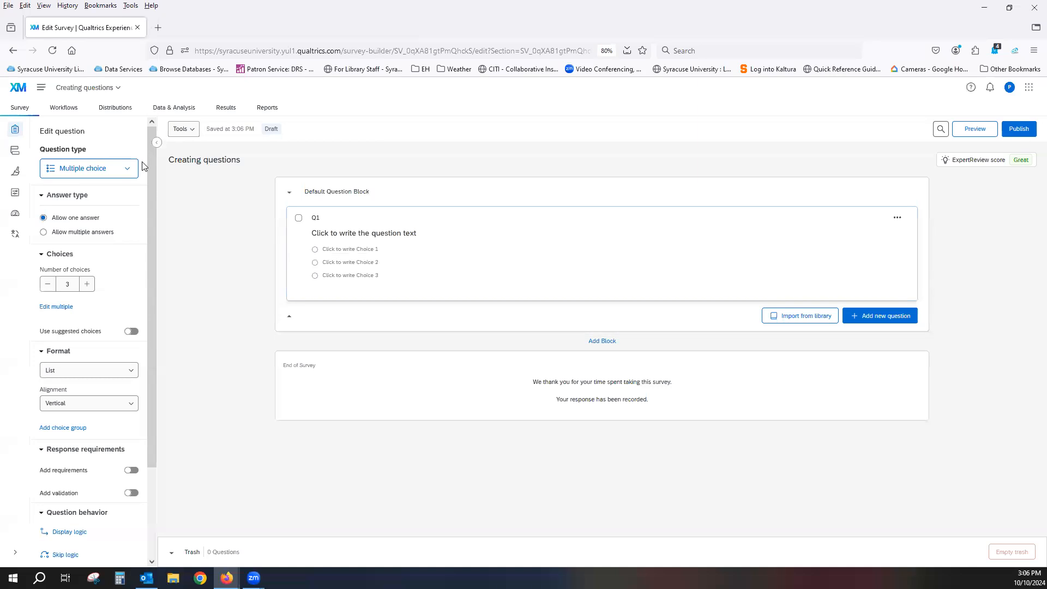
# Examine the full list of question types available for Q1, including the preview descriptions
pyautogui.click(127, 172)
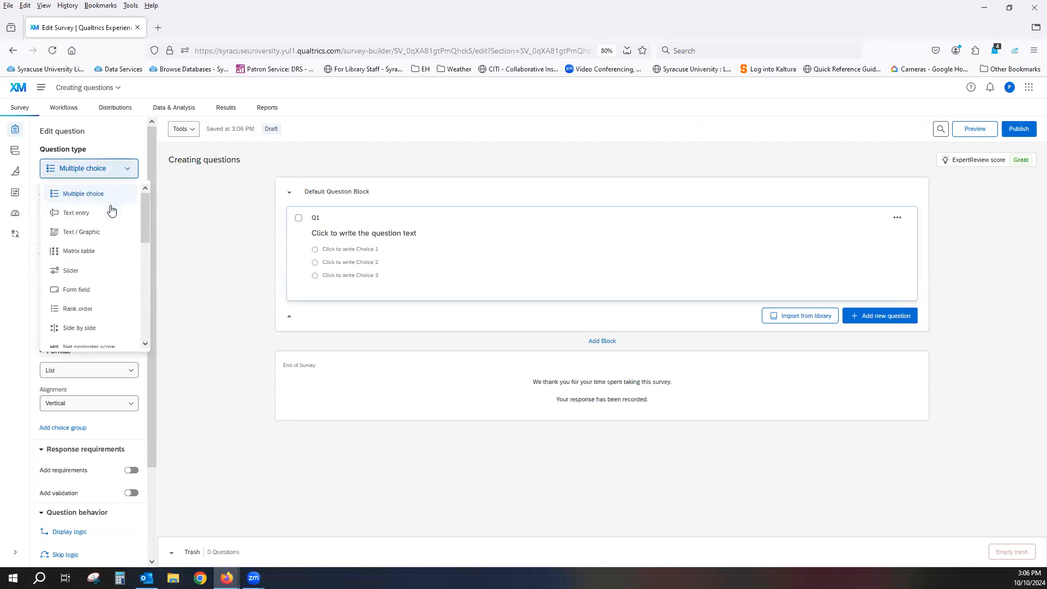
pyautogui.moveTo(110, 217)
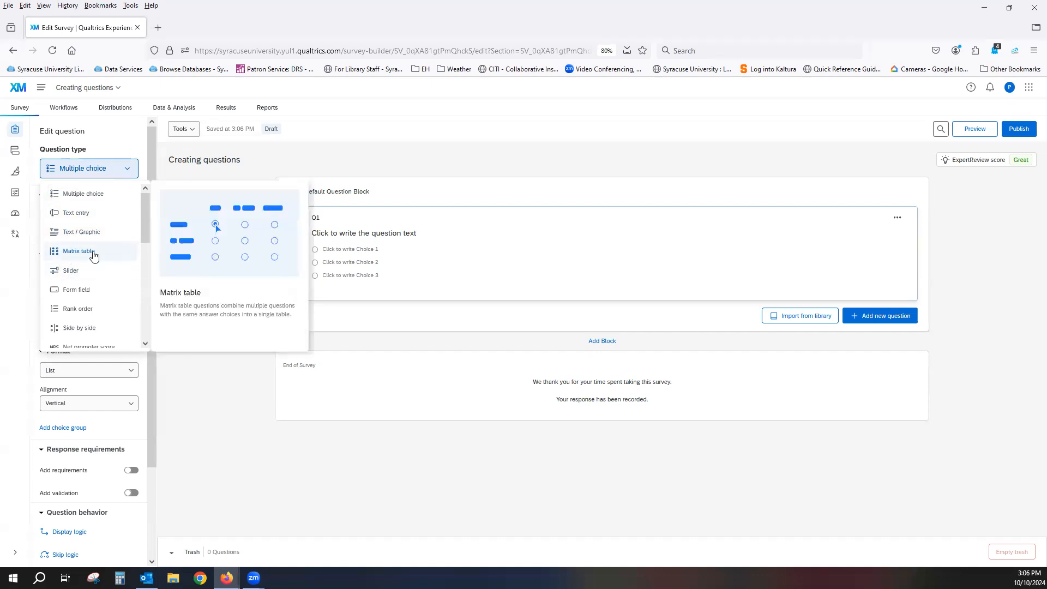
pyautogui.scroll(-3, 95, 257)
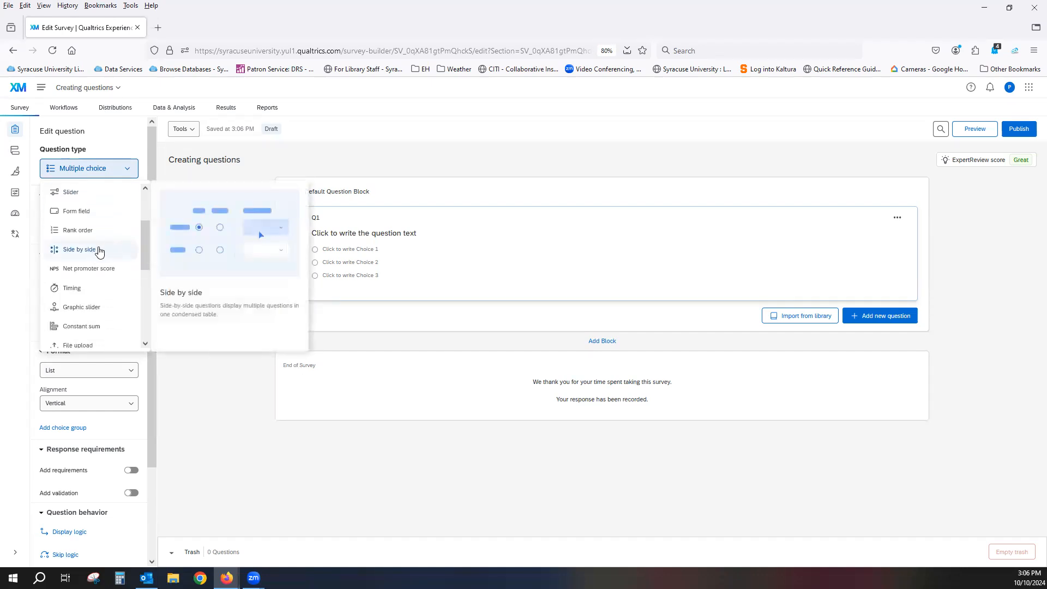
pyautogui.scroll(-2, 102, 252)
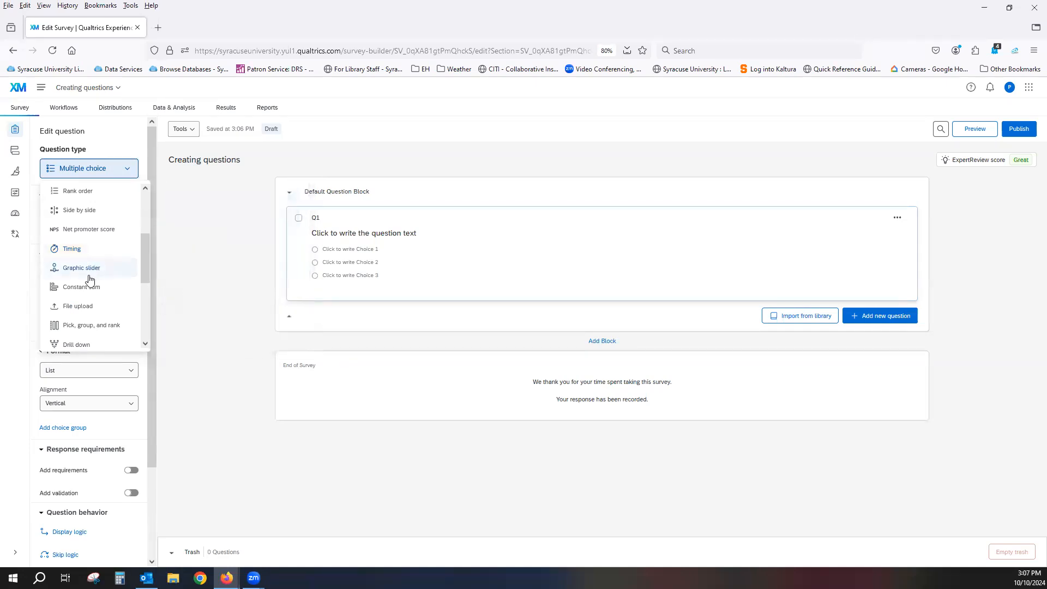
pyautogui.scroll(-1, 89, 267)
pyautogui.scroll(-1, 88, 266)
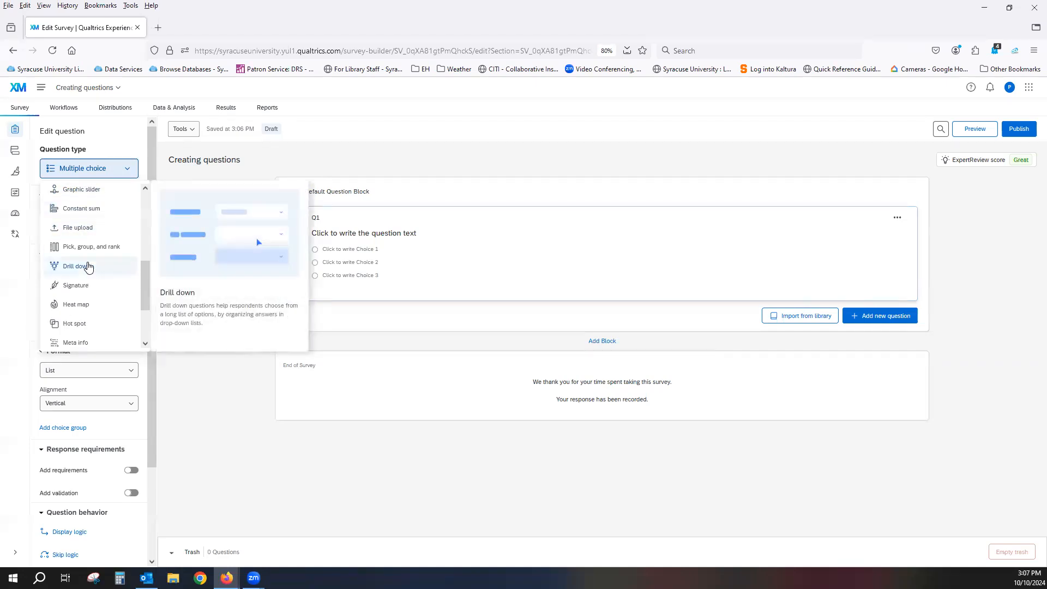
pyautogui.scroll(-2, 90, 283)
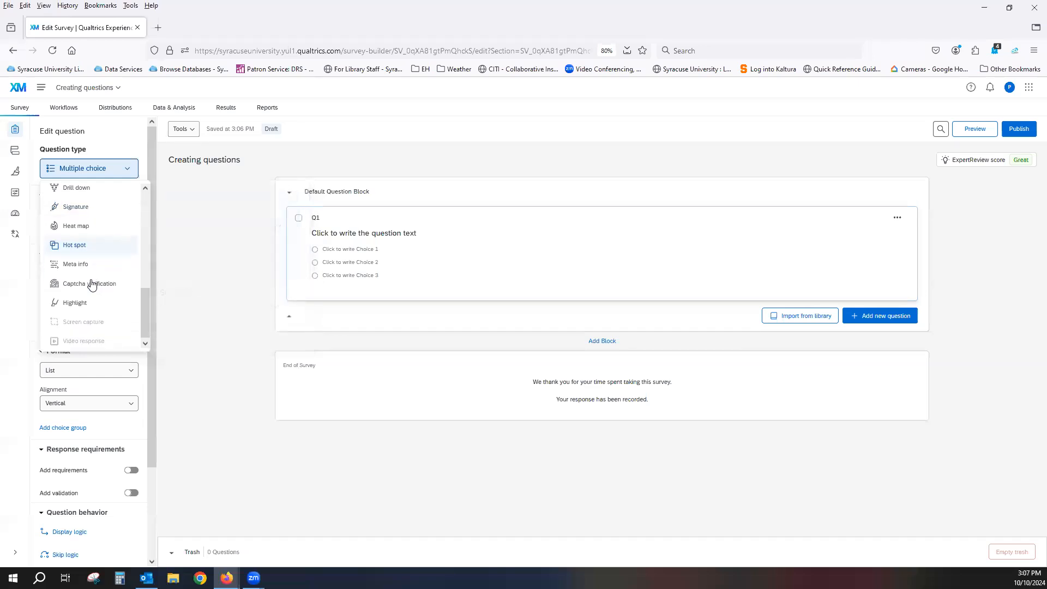
pyautogui.moveTo(96, 307)
pyautogui.scroll(-1, 96, 306)
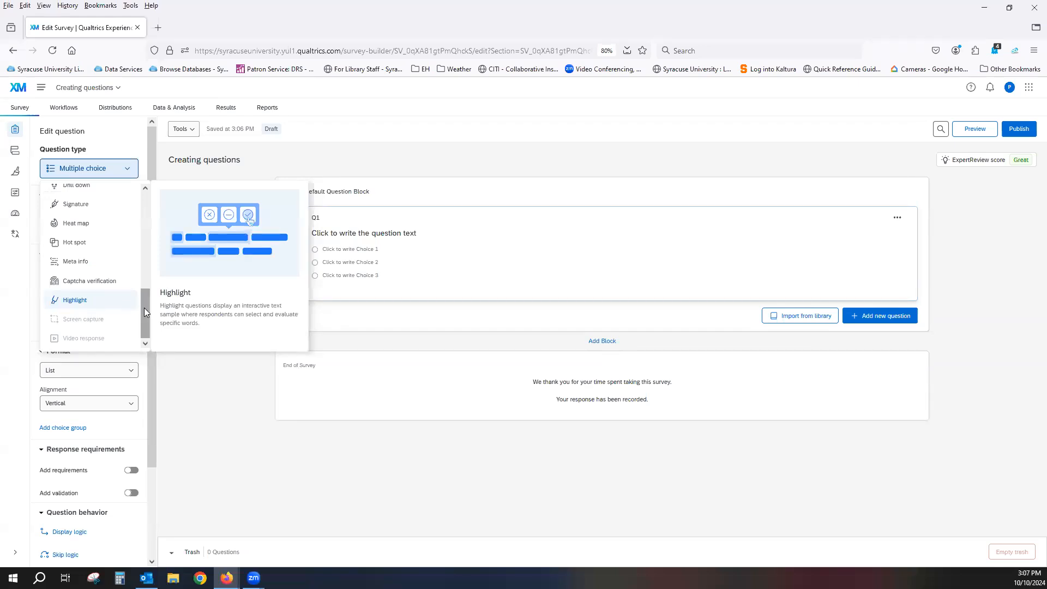
pyautogui.scroll(3, 77, 283)
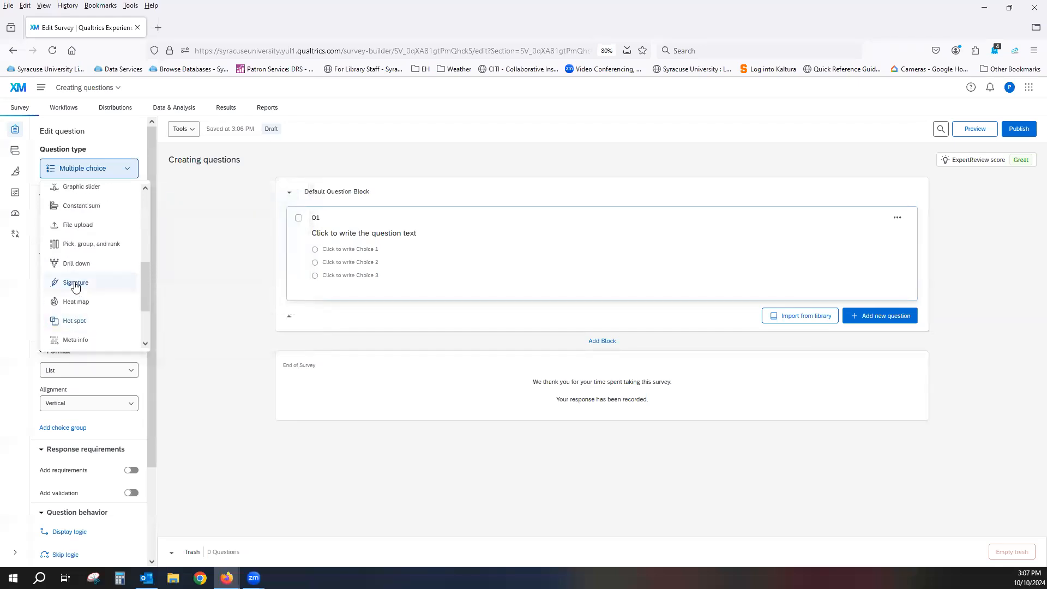
pyautogui.scroll(3, 75, 288)
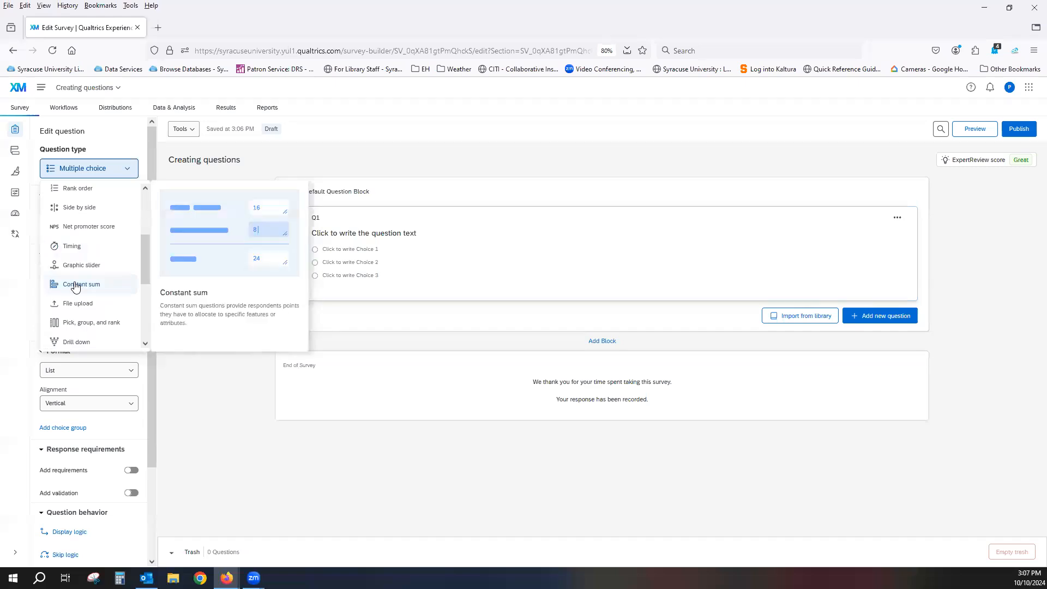
pyautogui.scroll(3, 76, 288)
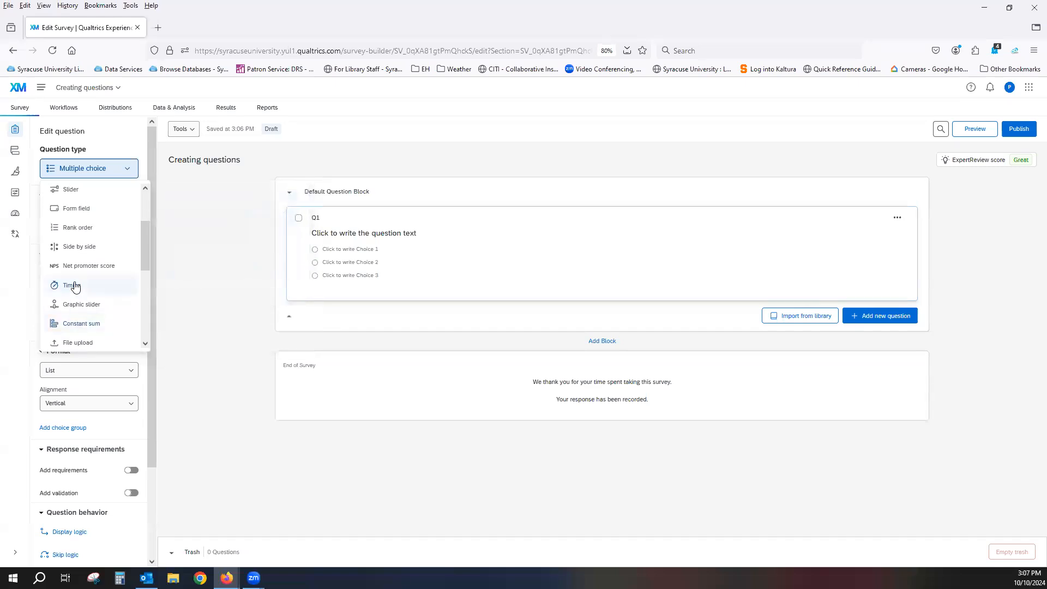
pyautogui.moveTo(75, 288)
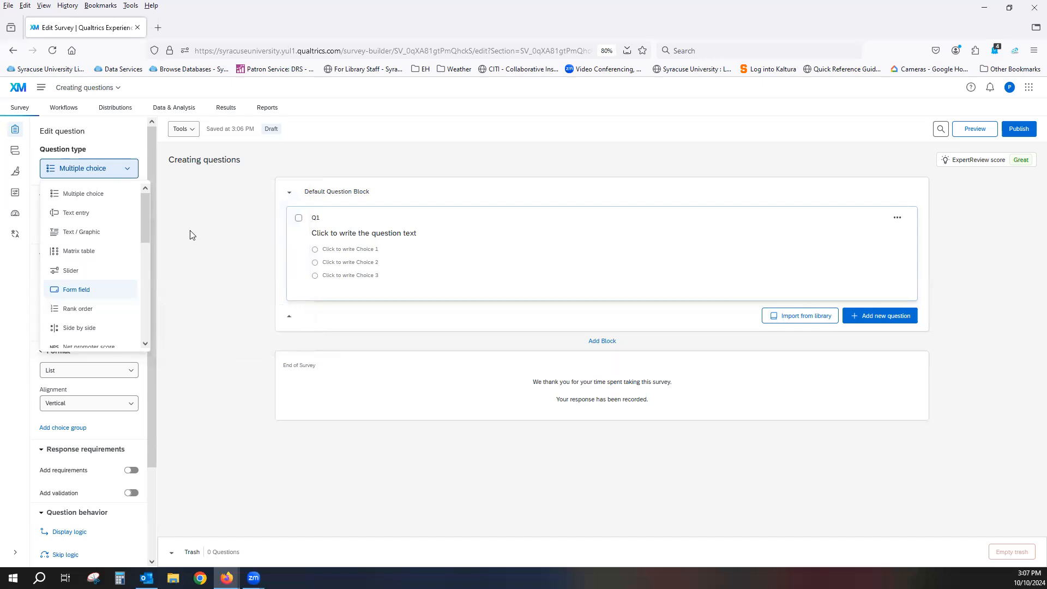
# Try the Text entry and Slider question types on Q1 and review the slider's settings
pyautogui.click(72, 218)
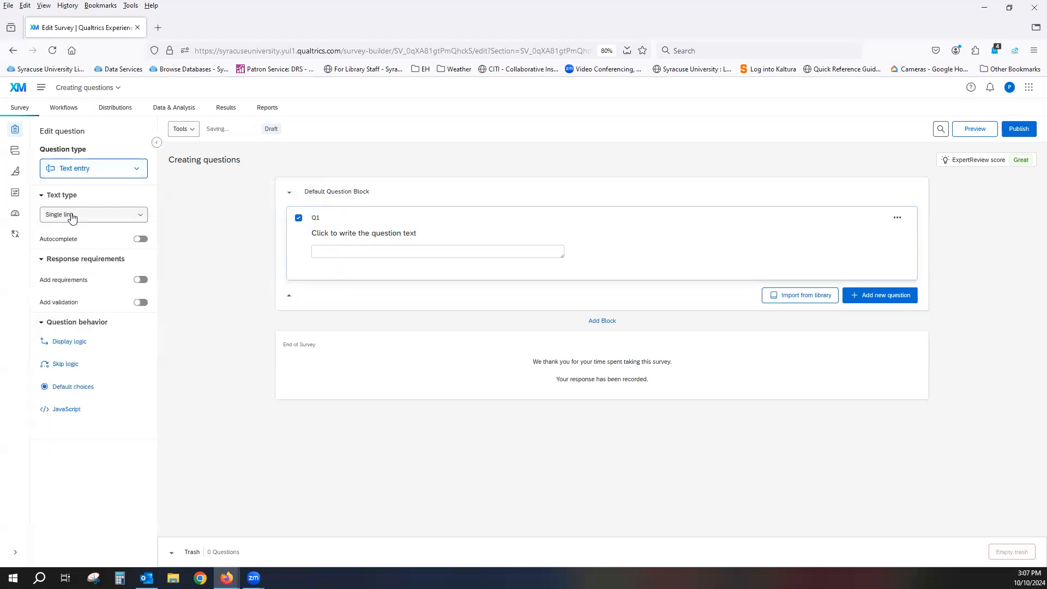
pyautogui.click(120, 173)
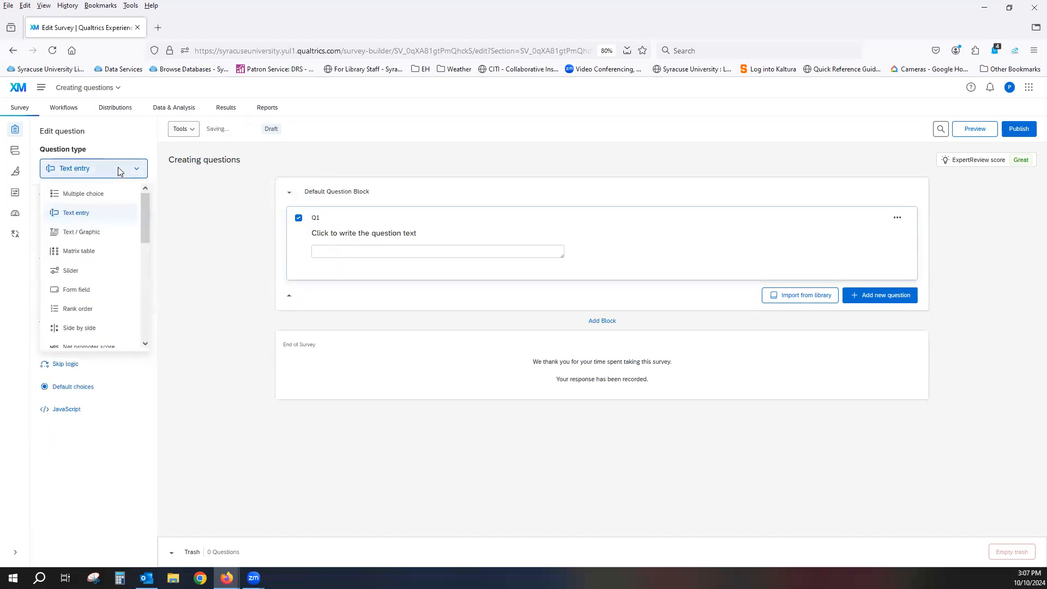
pyautogui.click(107, 272)
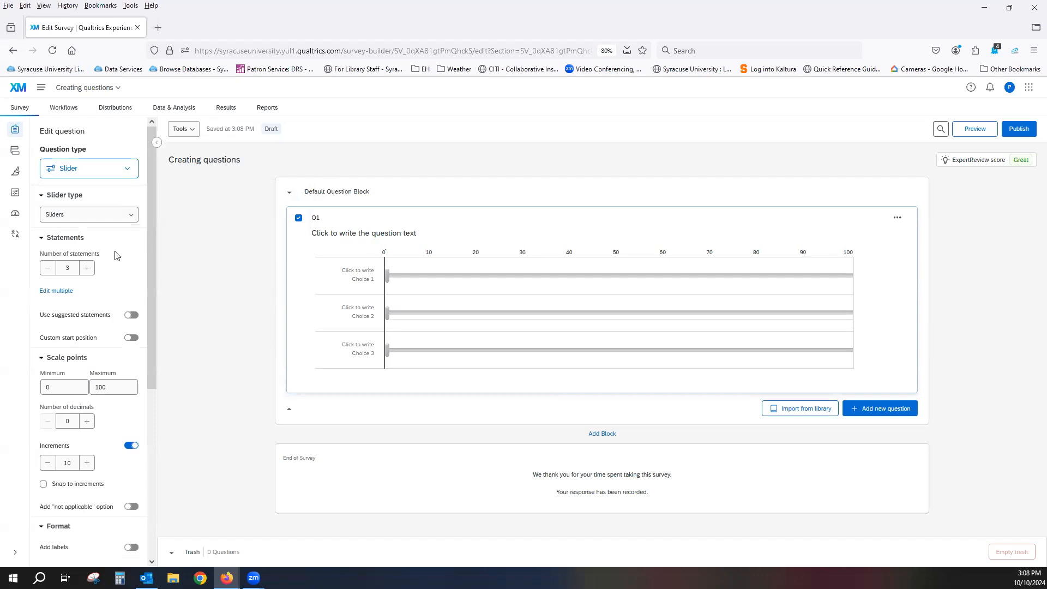
pyautogui.scroll(-3, 116, 255)
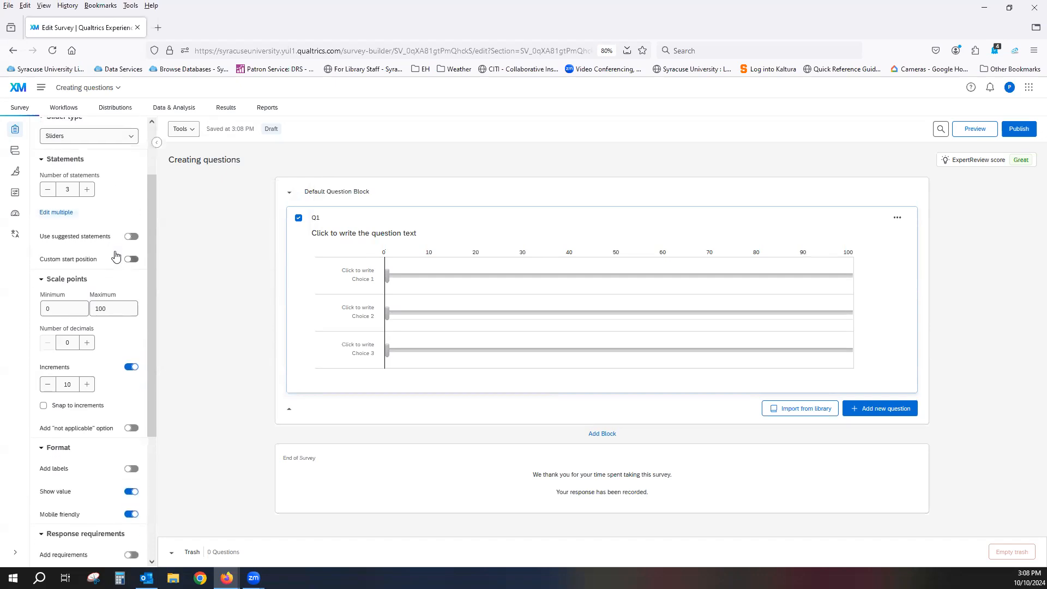
pyautogui.scroll(-7, 116, 255)
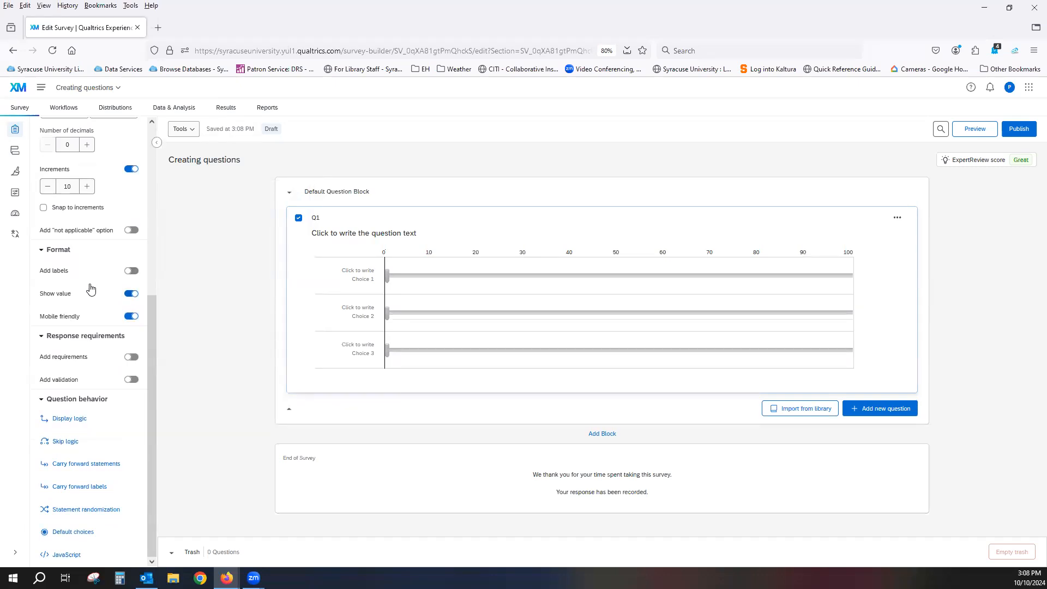
pyautogui.scroll(10, 91, 289)
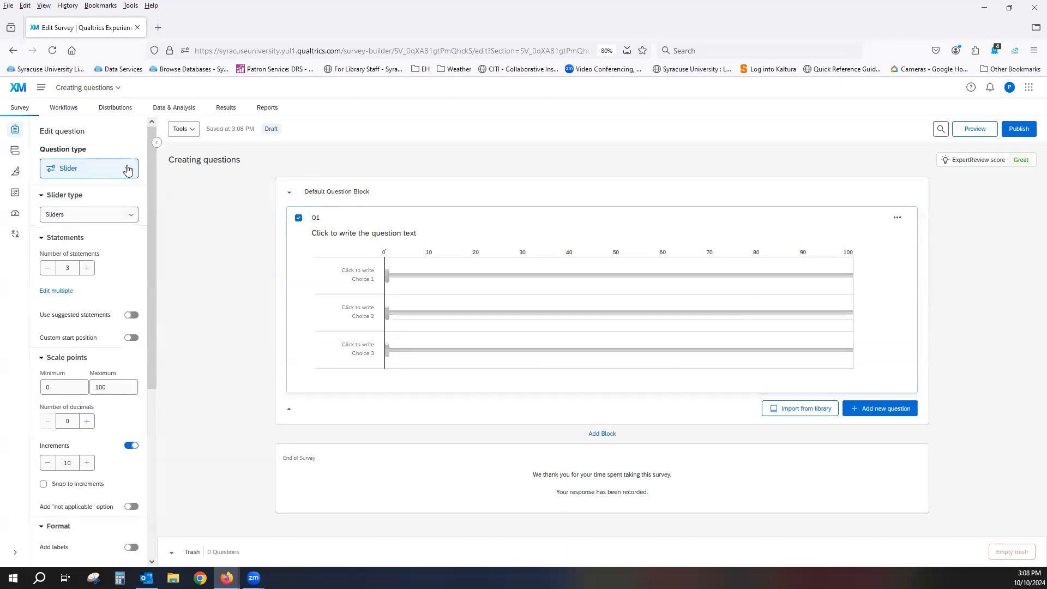
# Change Q1's question type to Text / Graphic
pyautogui.click(127, 167)
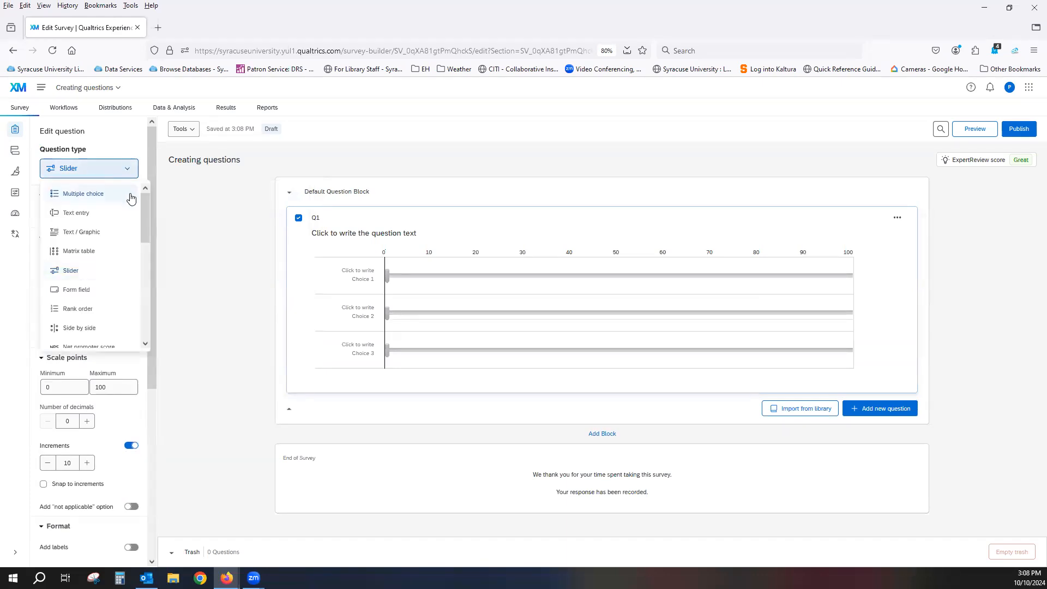
pyautogui.moveTo(139, 213)
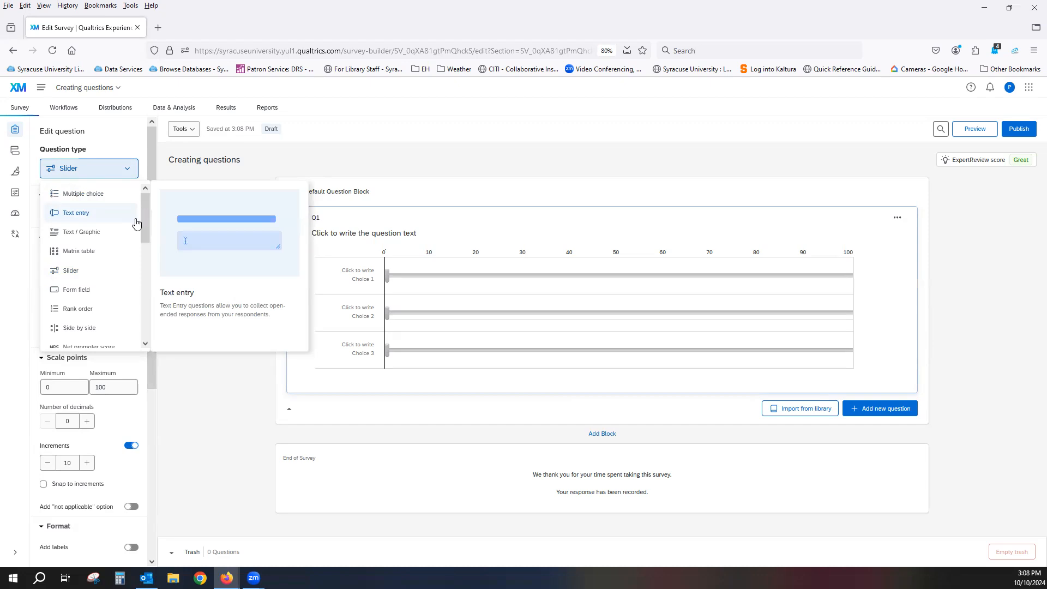
pyautogui.click(77, 239)
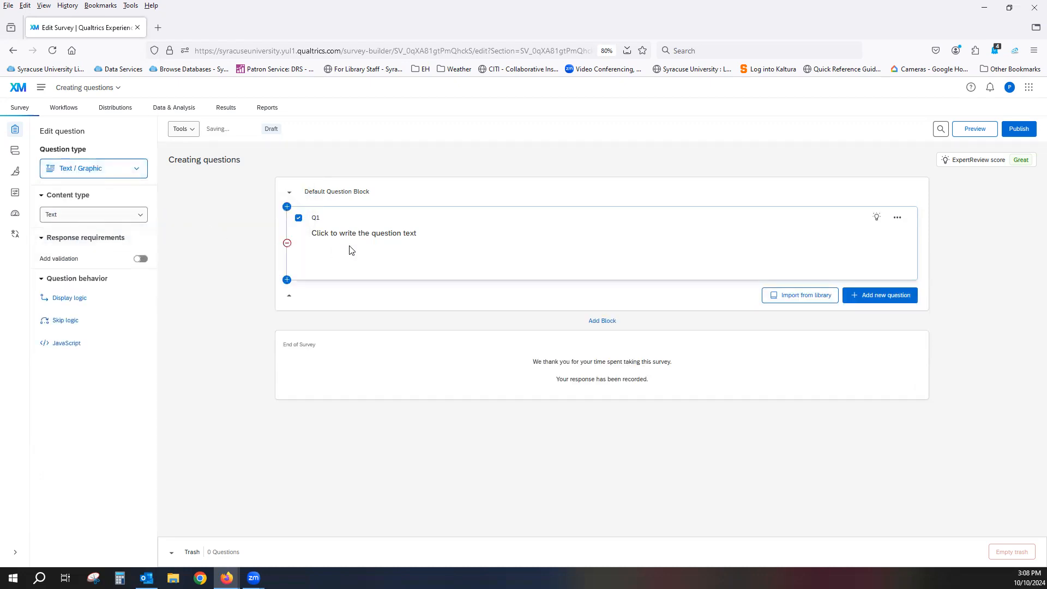
pyautogui.click(370, 238)
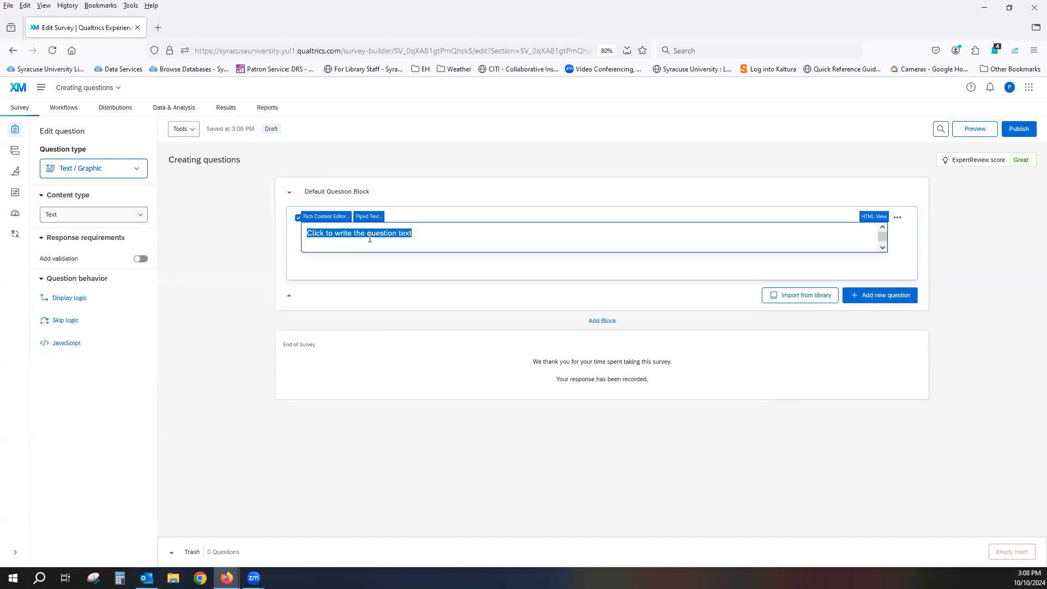
pyautogui.click(478, 245)
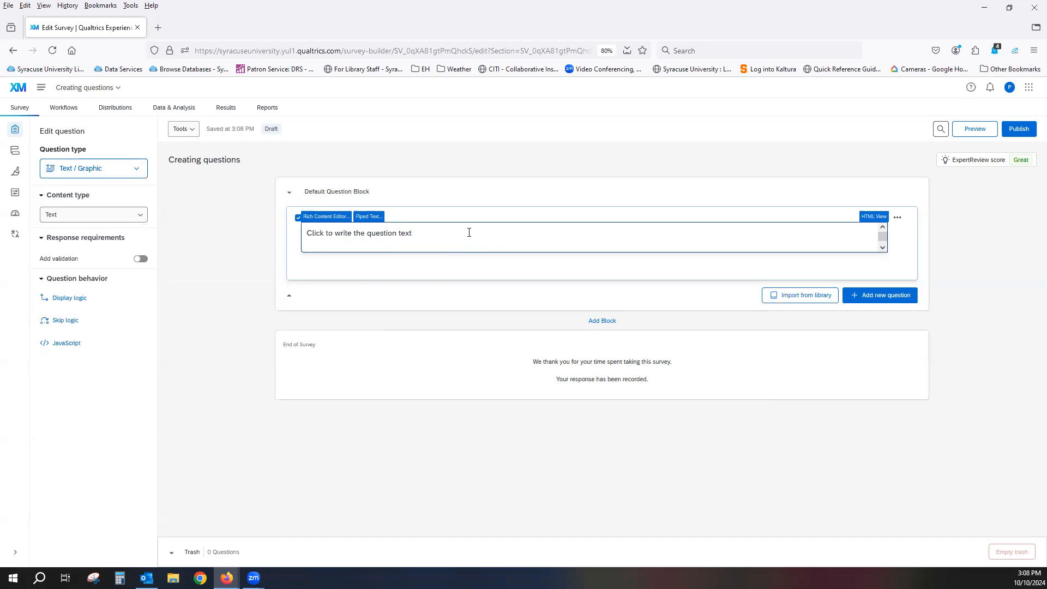
pyautogui.moveTo(449, 232); pyautogui.dragTo(305, 233)
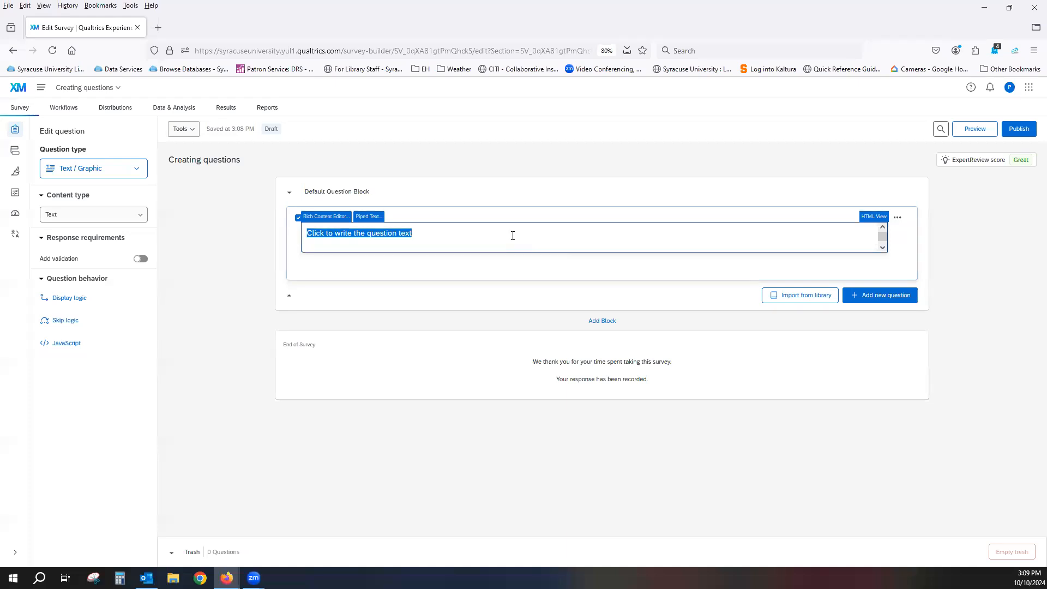
pyautogui.click(493, 199)
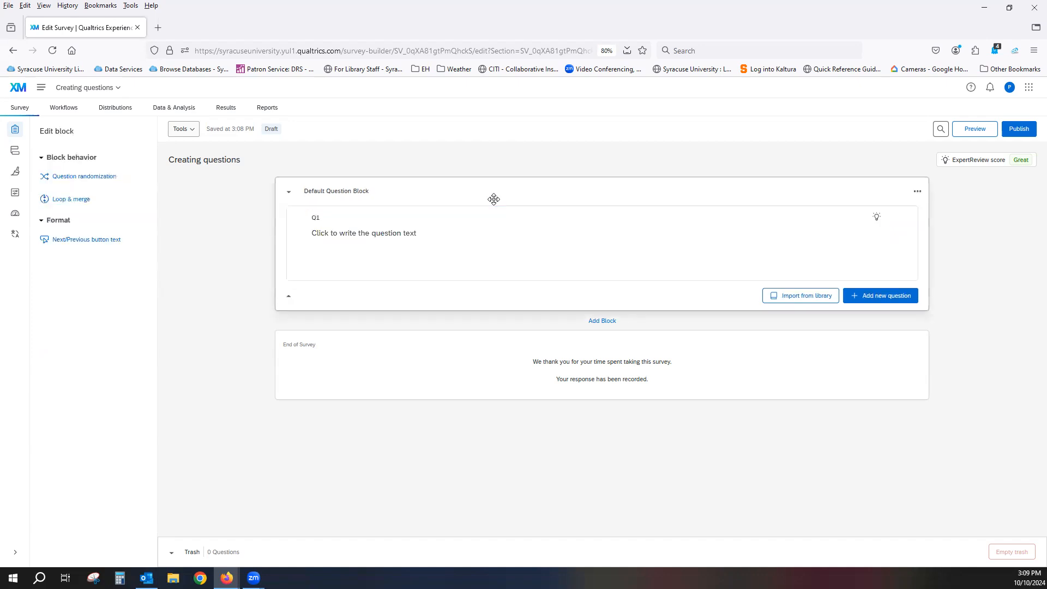
# Replace Q1's placeholder question text with "This is the informed consent statement"
pyautogui.click(458, 235)
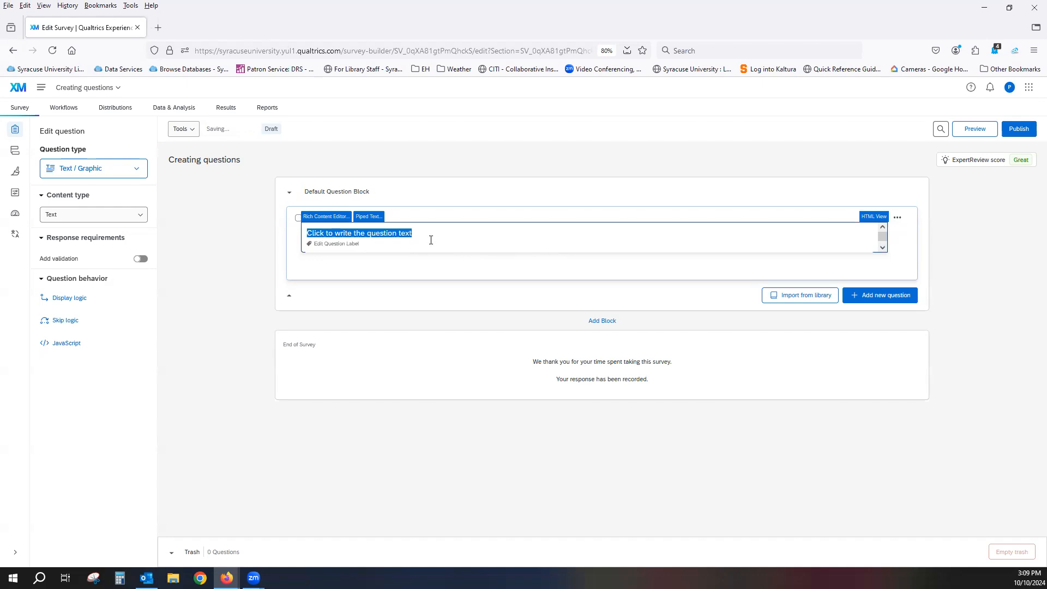
pyautogui.write('This con')
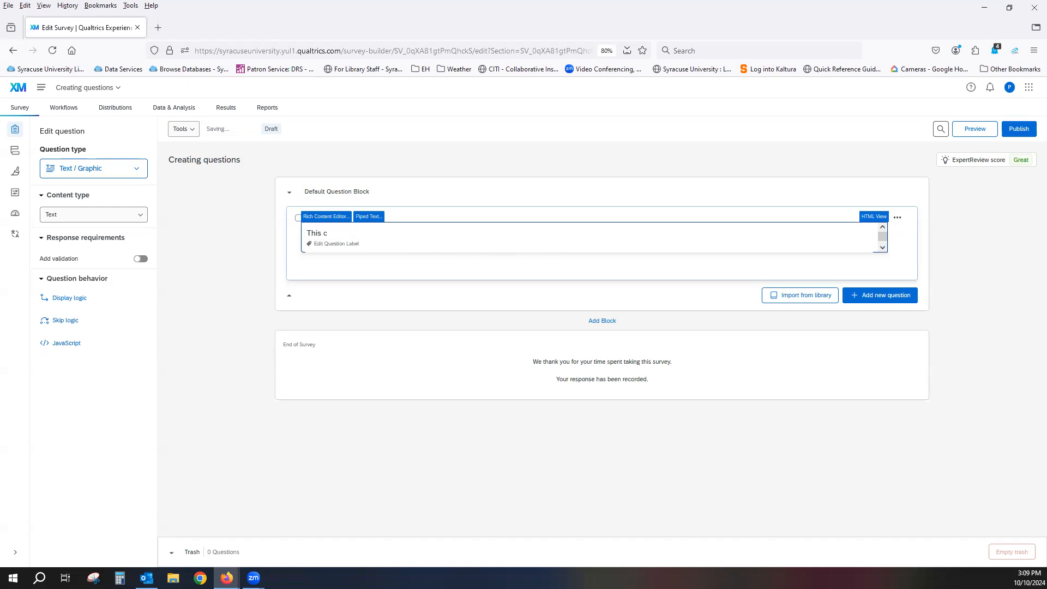
pyautogui.press('BackSpace')
pyautogui.press('BackSpace')
pyautogui.press('BackSpace')
pyautogui.write('is the informed consent statement')
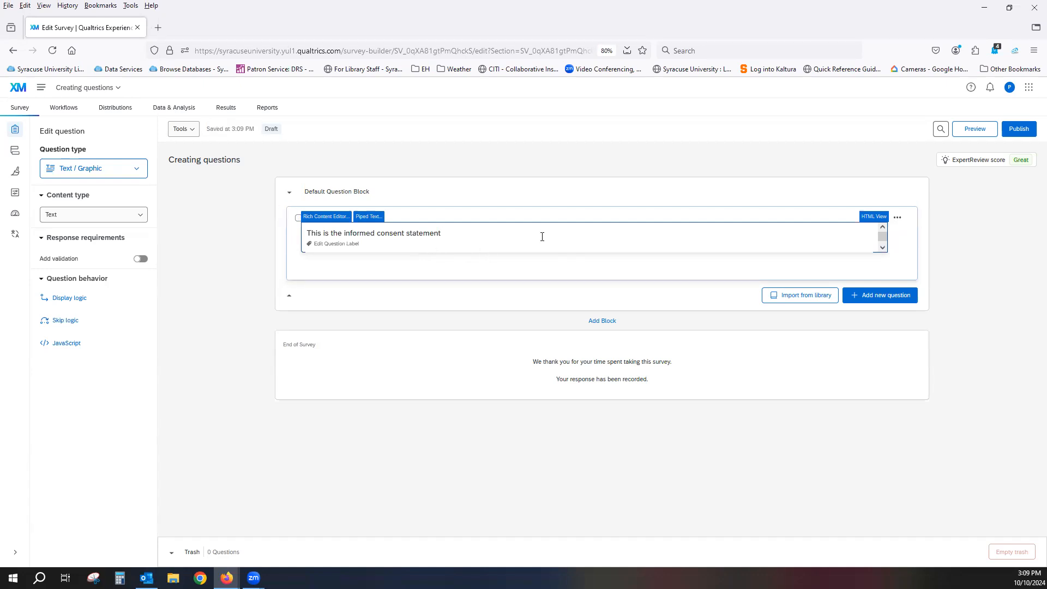
# Review the rich content editor for Q1's text and preview how the question looks to respondents
pyautogui.click(320, 221)
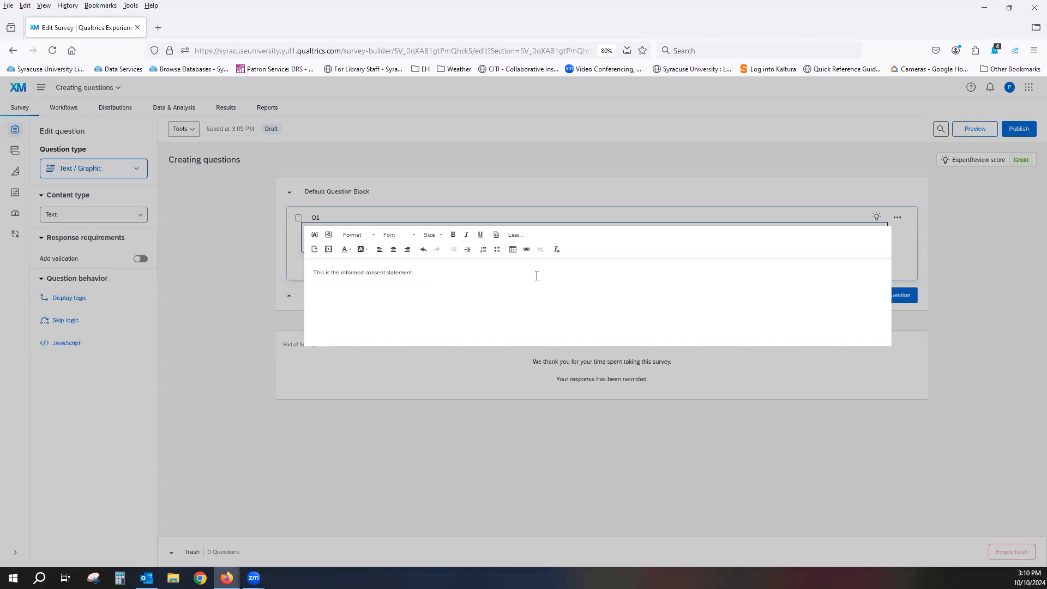
pyautogui.click(489, 184)
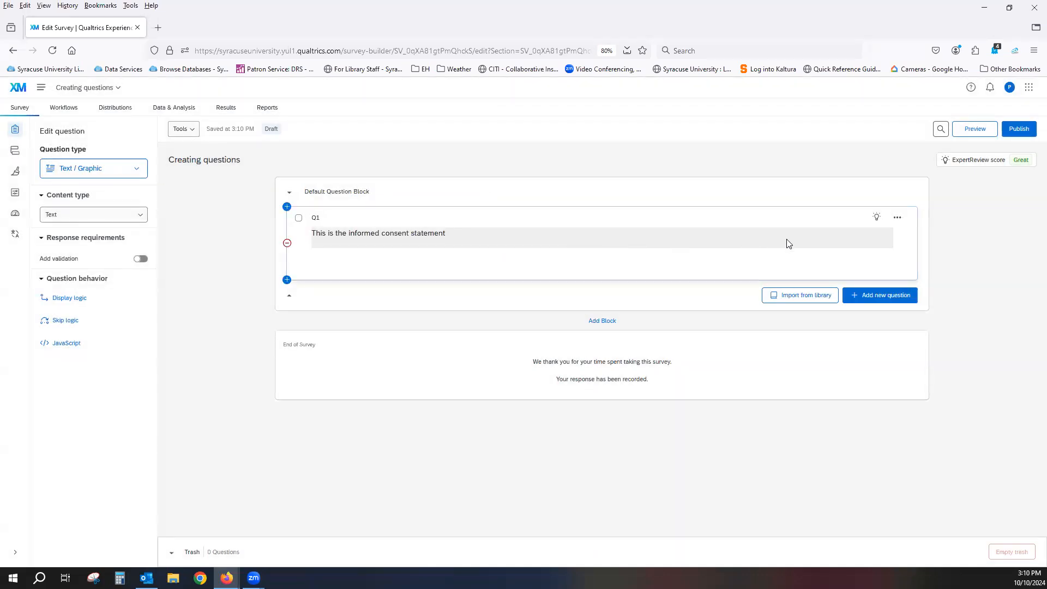
pyautogui.click(898, 220)
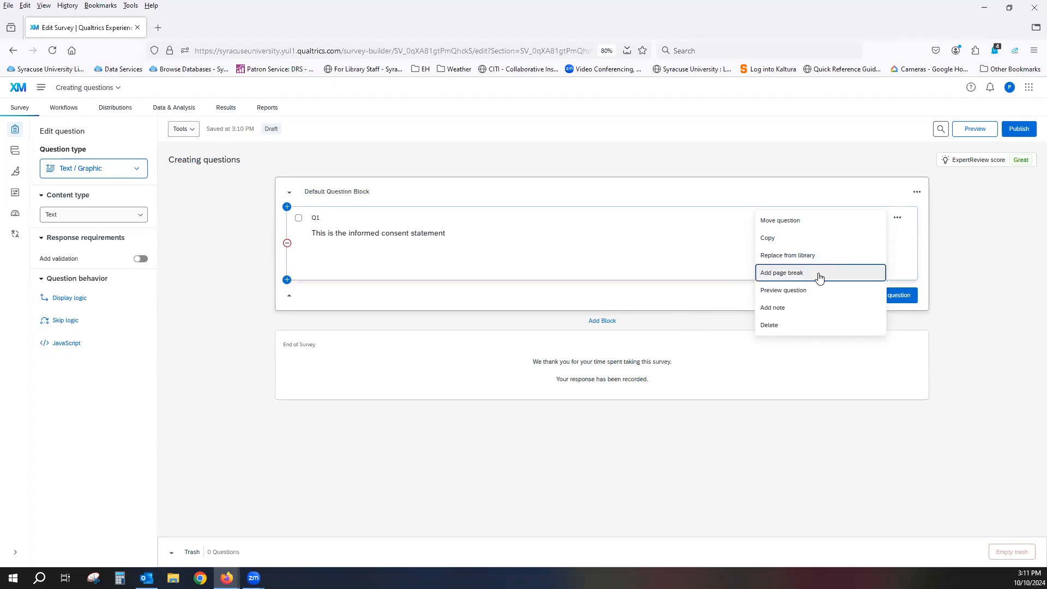
pyautogui.click(792, 294)
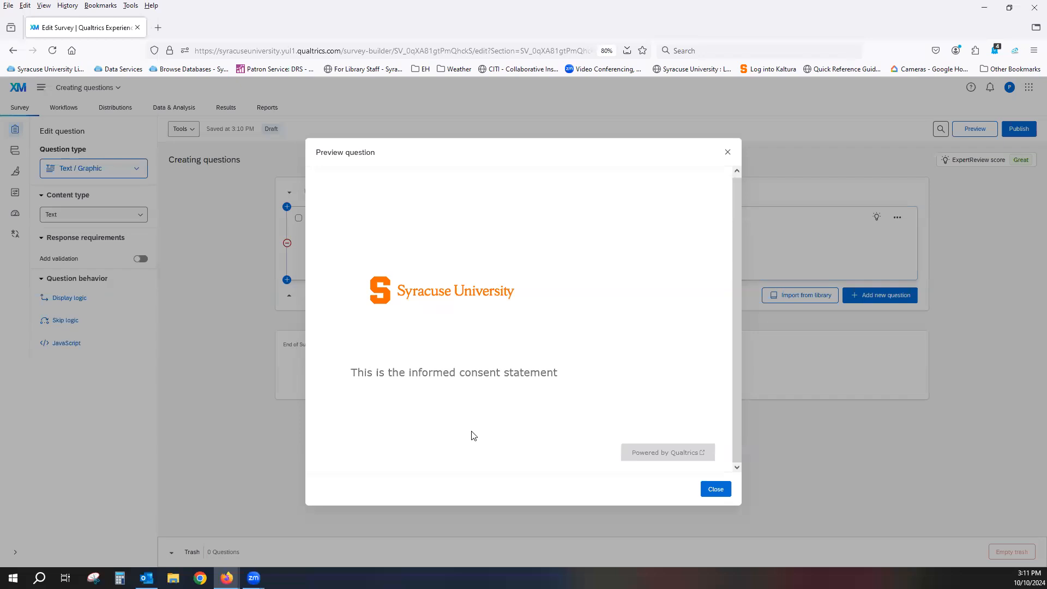
pyautogui.click(712, 489)
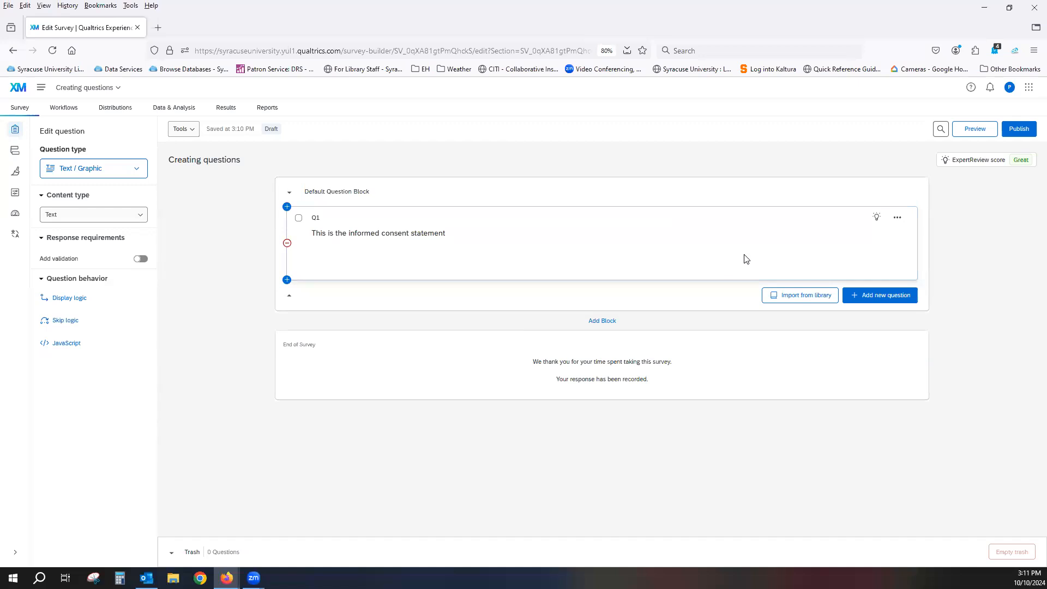
# Open an empty note on Q1 and insert a new question above it in the Default Question Block
pyautogui.click(897, 219)
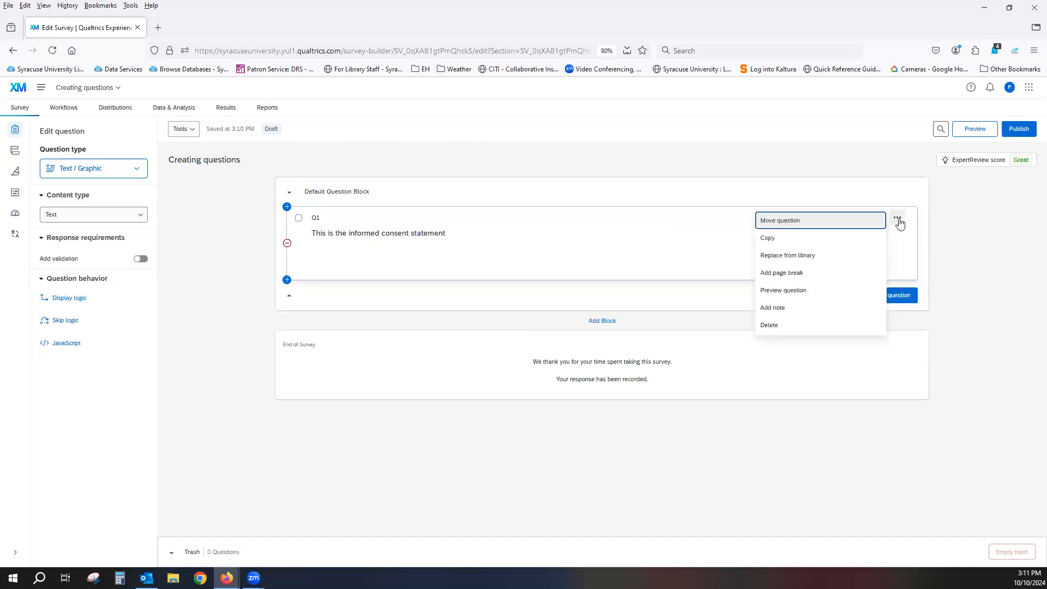
pyautogui.click(782, 309)
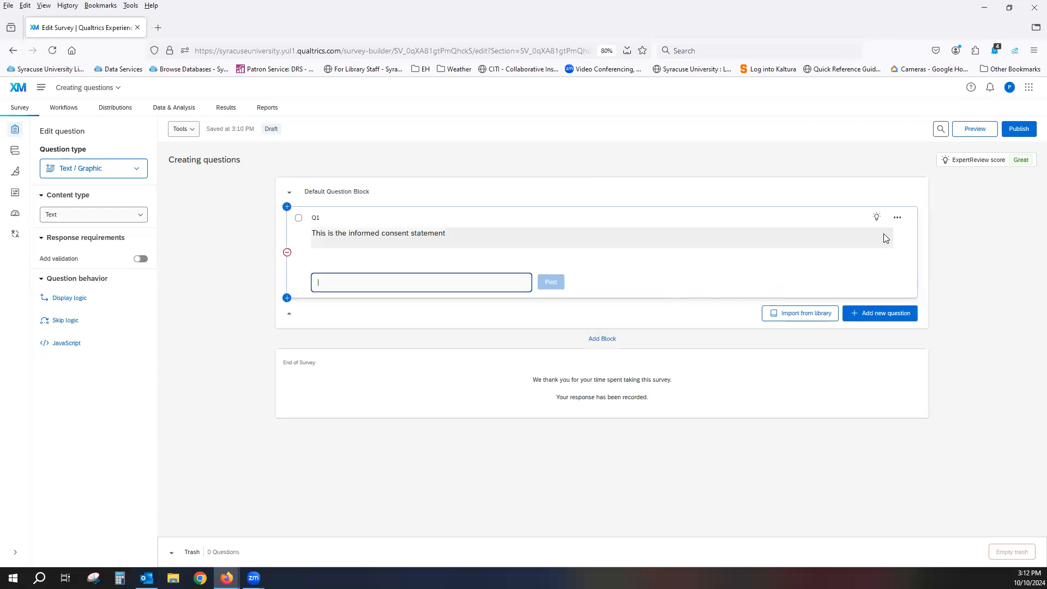
pyautogui.click(898, 219)
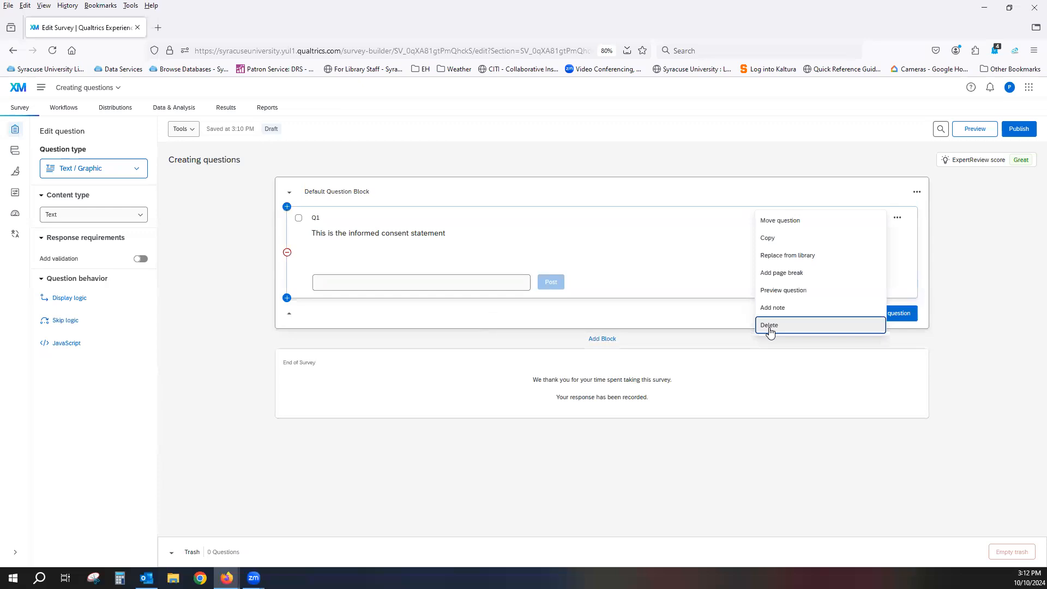
pyautogui.click(676, 317)
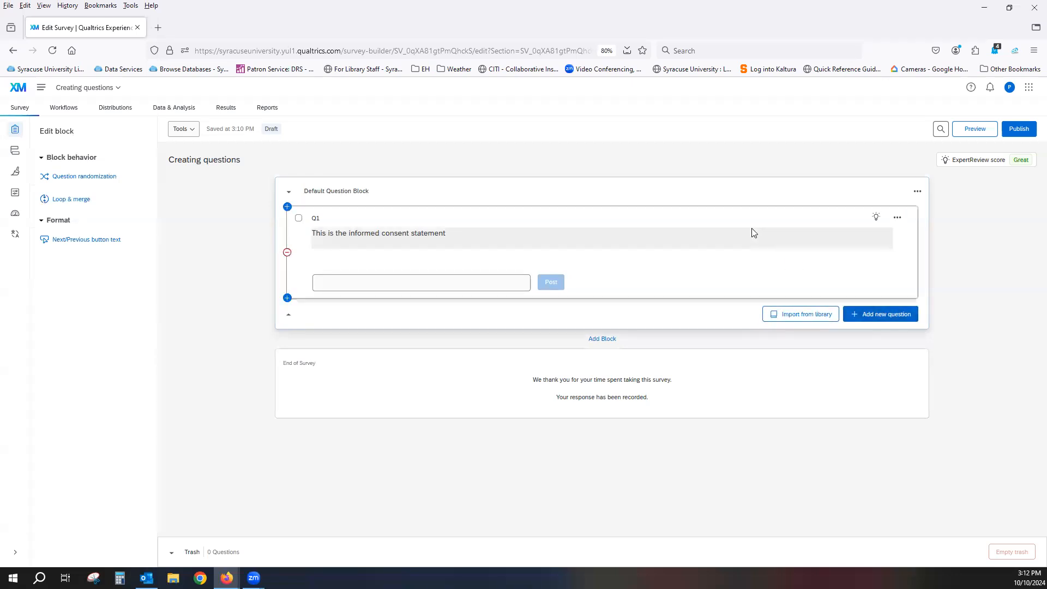
pyautogui.moveTo(289, 217)
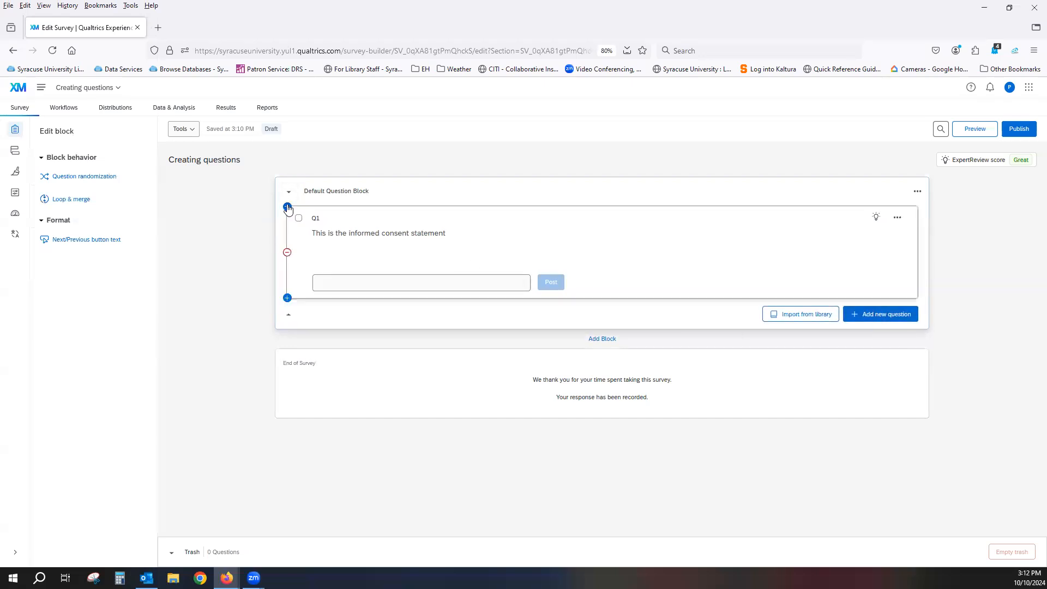
pyautogui.click(287, 208)
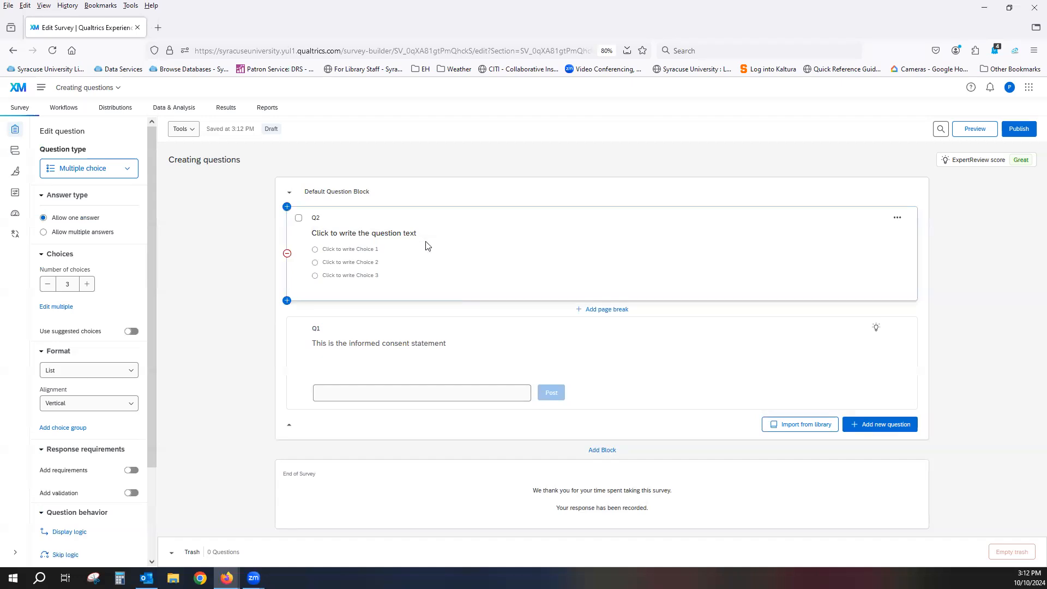
# View the HTML source of Q1's informed consent text and close it without saving
pyautogui.click(462, 343)
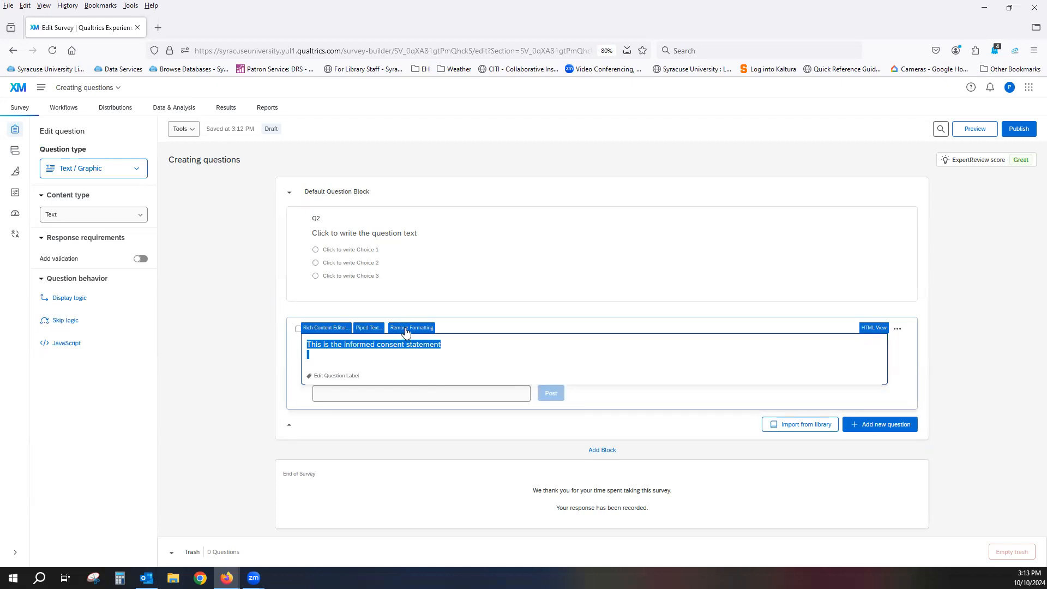
pyautogui.click(505, 354)
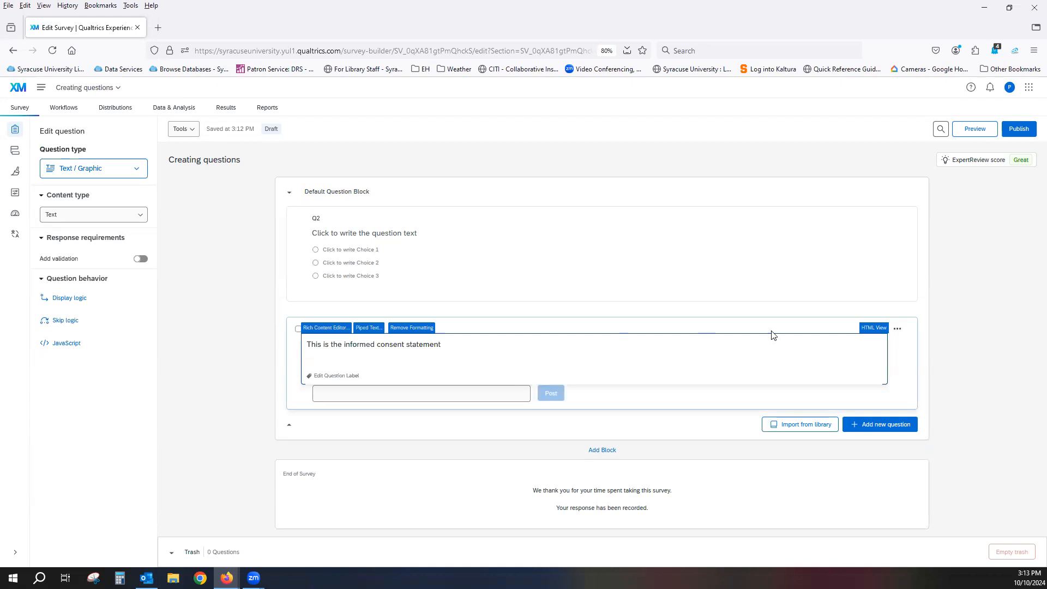
pyautogui.click(871, 328)
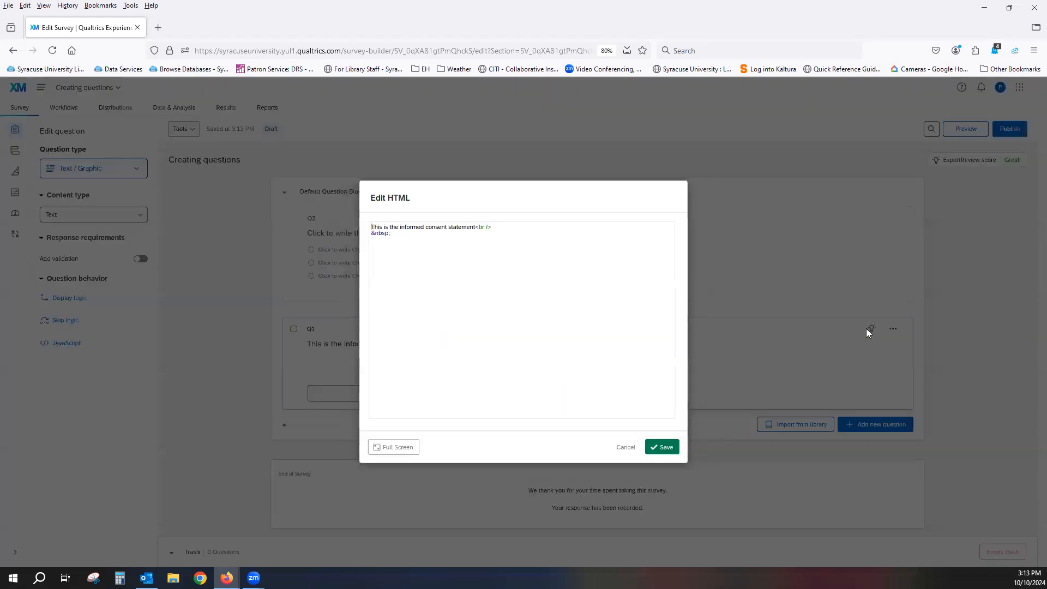
pyautogui.click(626, 450)
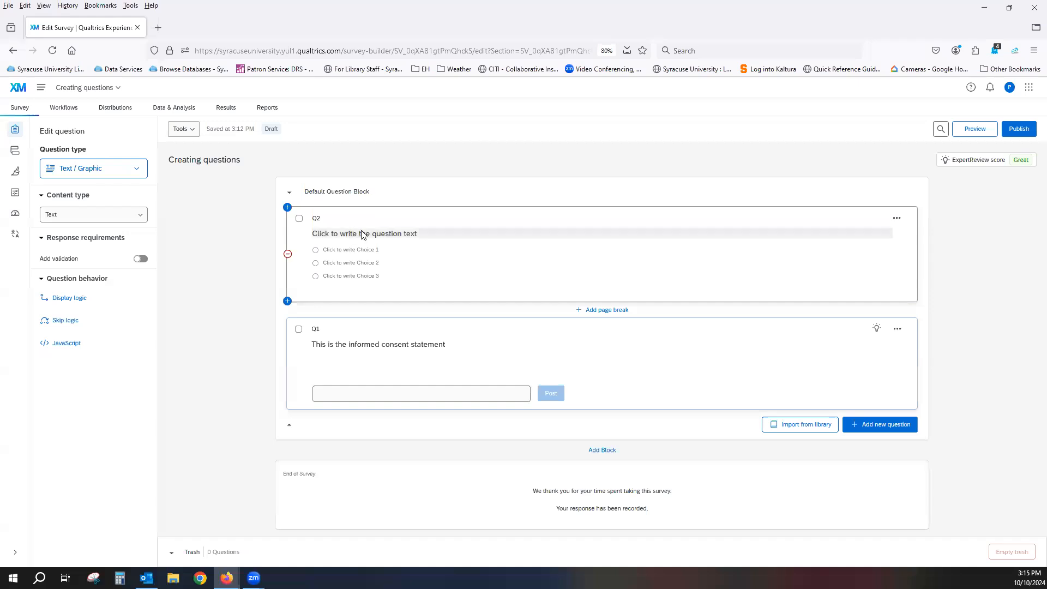
# Rename the multiple choice question's label Q2 as "Age"
pyautogui.click(317, 218)
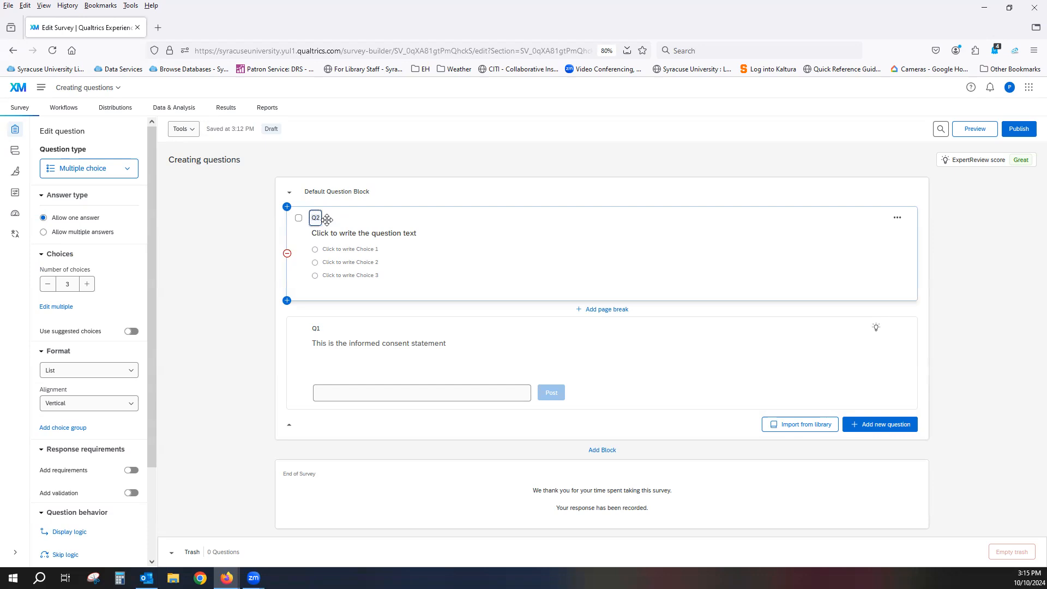
pyautogui.press('BackSpace')
pyautogui.write('Age')
pyautogui.click(345, 208)
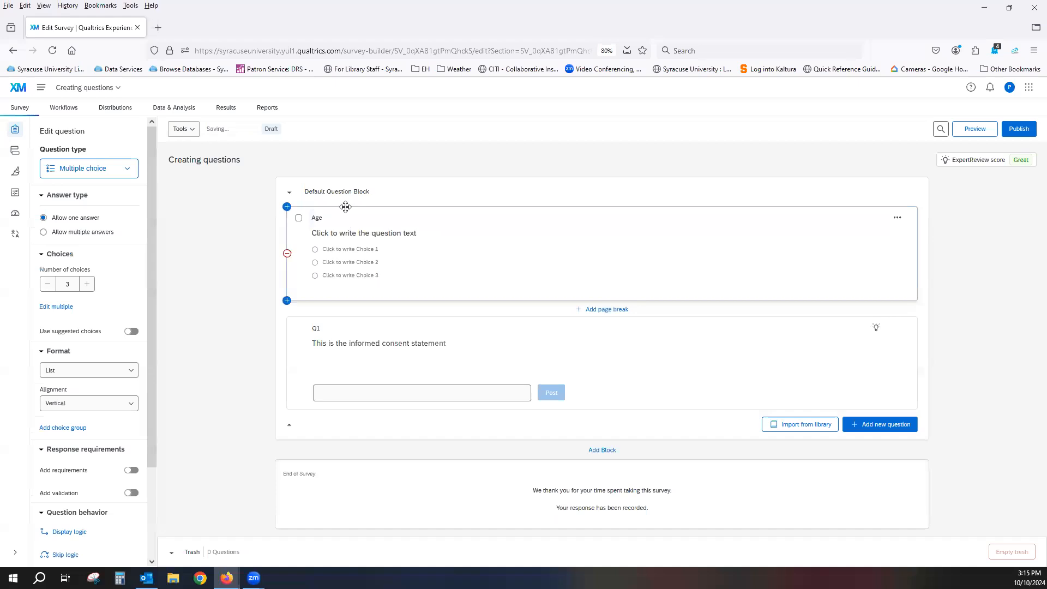
# Rename the consent statement's label Q1 as "INformedConsent"
pyautogui.click(315, 327)
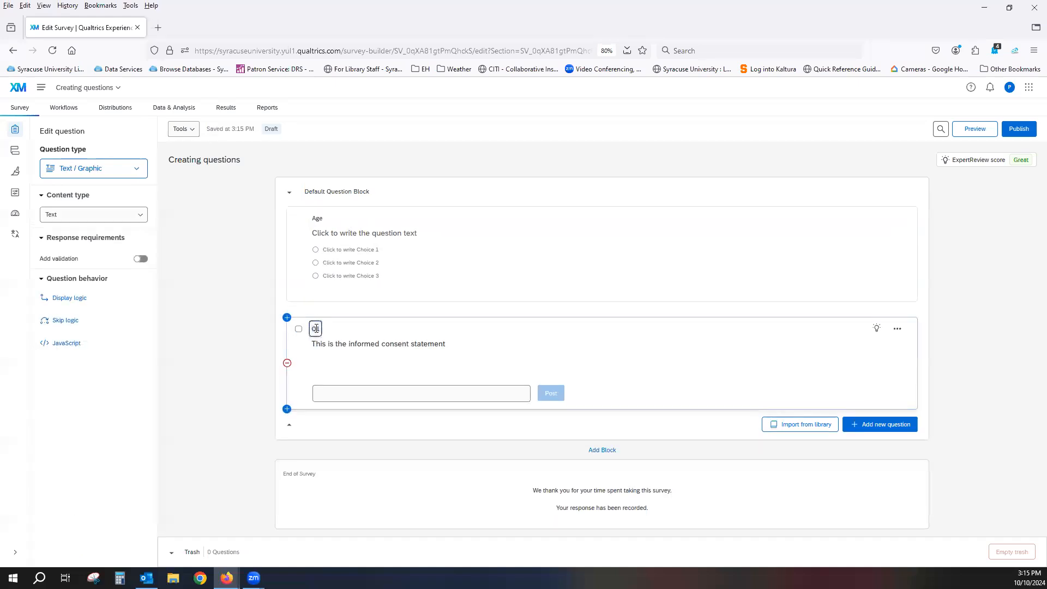
pyautogui.press('BackSpace')
pyautogui.write('INformedConsent')
pyautogui.click(408, 327)
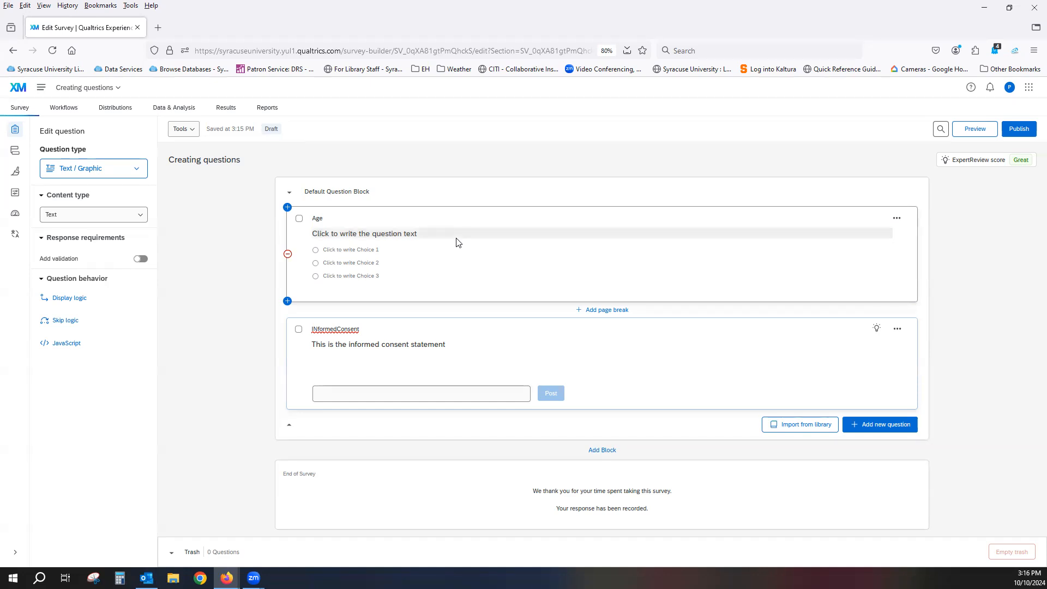
# Restore the question labels, setting the multiple choice question to Q2 and the informed consent statement to Q1
pyautogui.click(316, 220)
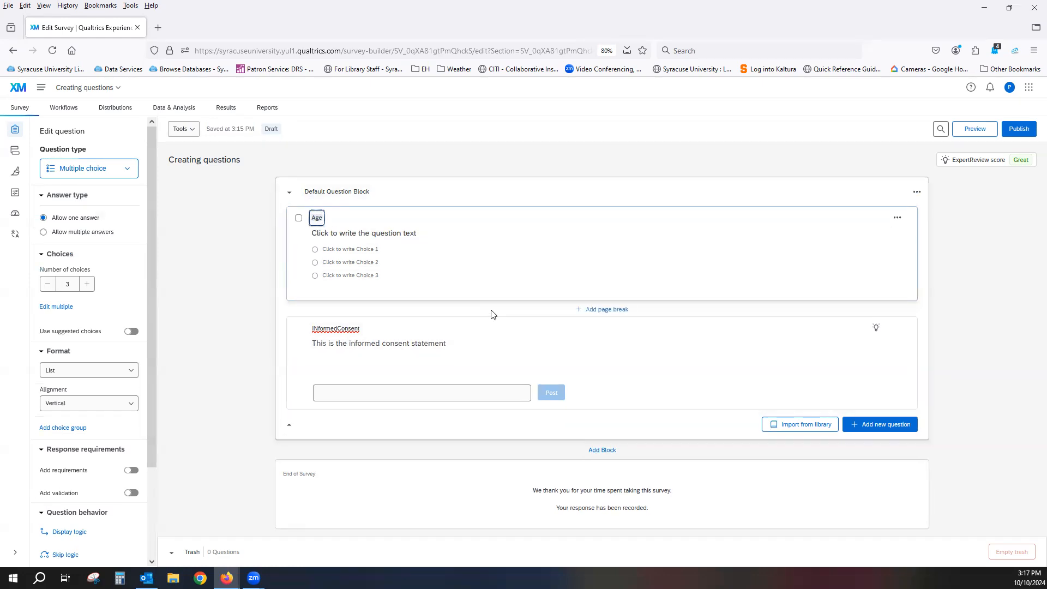
pyautogui.click(455, 191)
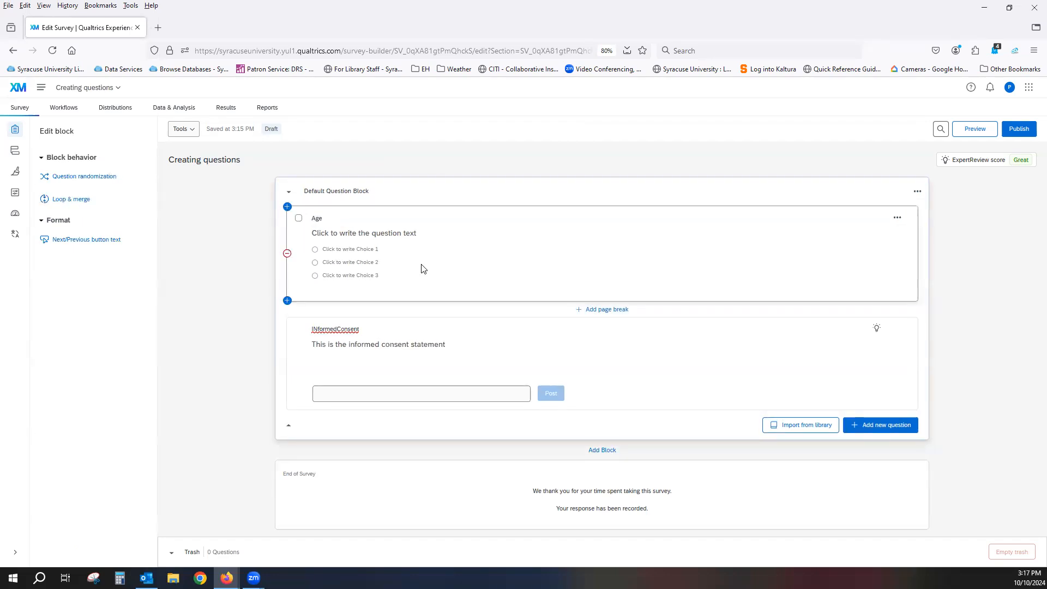
pyautogui.click(323, 223)
pyautogui.write('Q2')
pyautogui.click(324, 330)
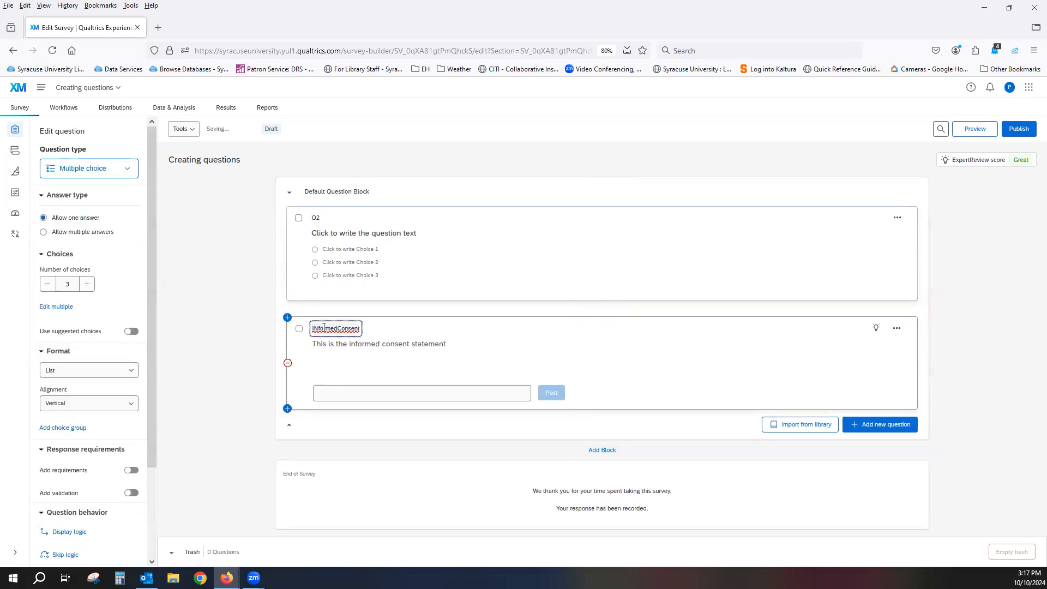
pyautogui.write('Q1')
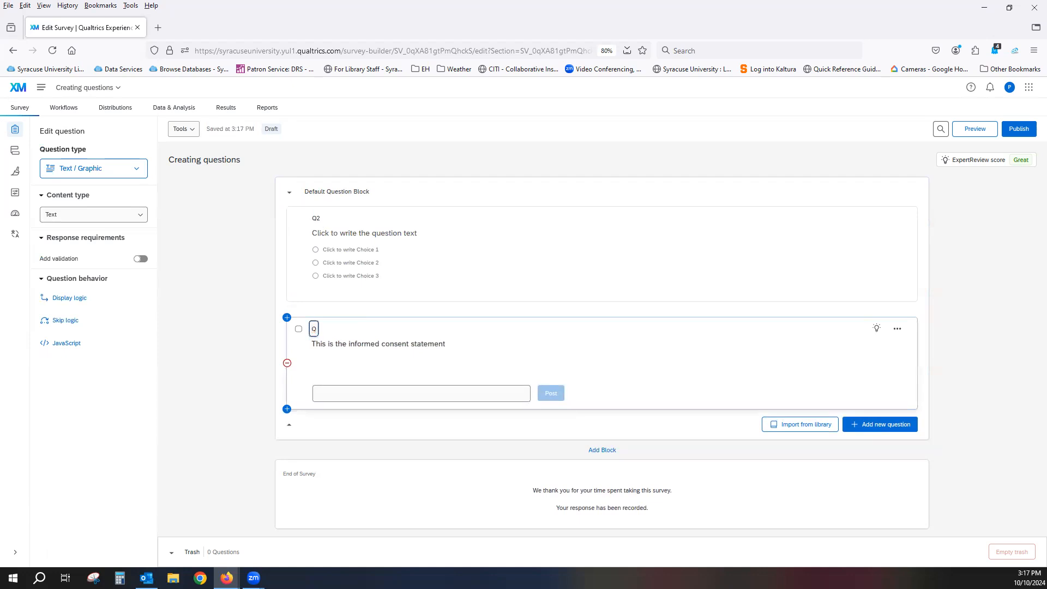
pyautogui.click(446, 312)
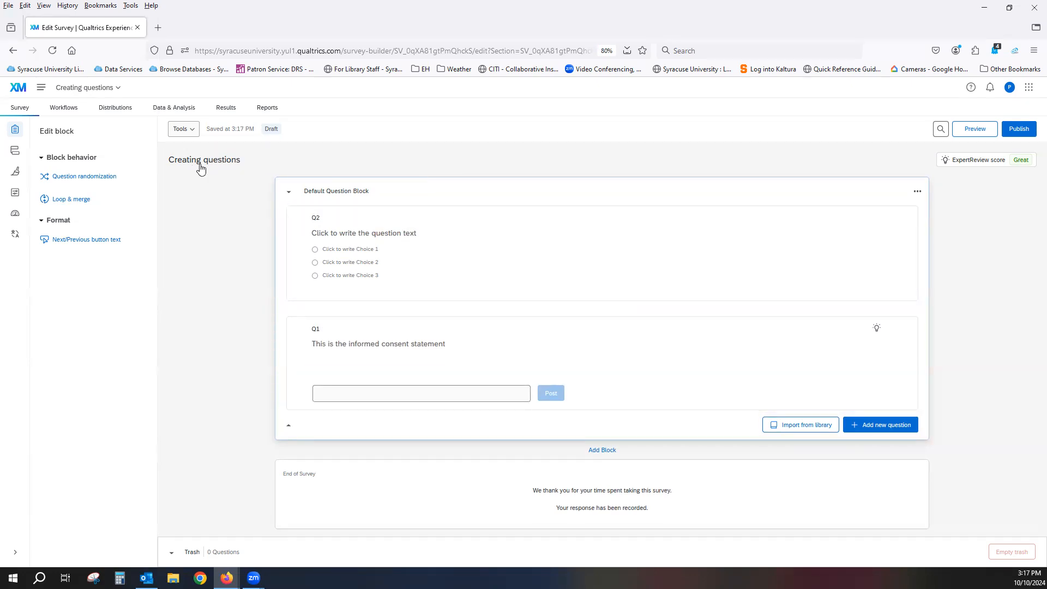
# Compare the Sequential, Block and Internal ID schemes for auto-numbering the questions, ending on Sequential
pyautogui.click(191, 129)
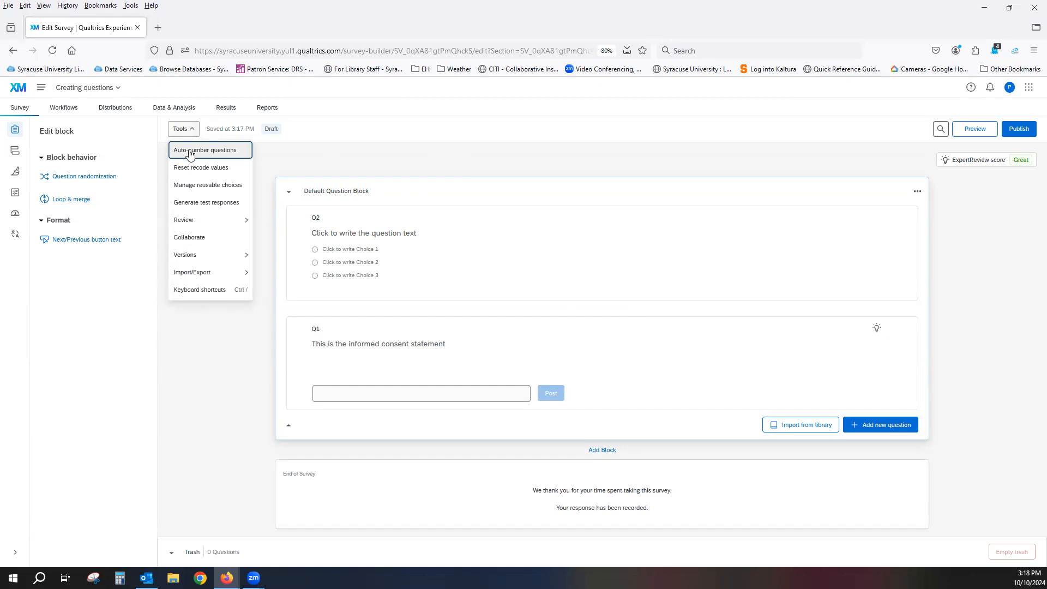
pyautogui.click(189, 153)
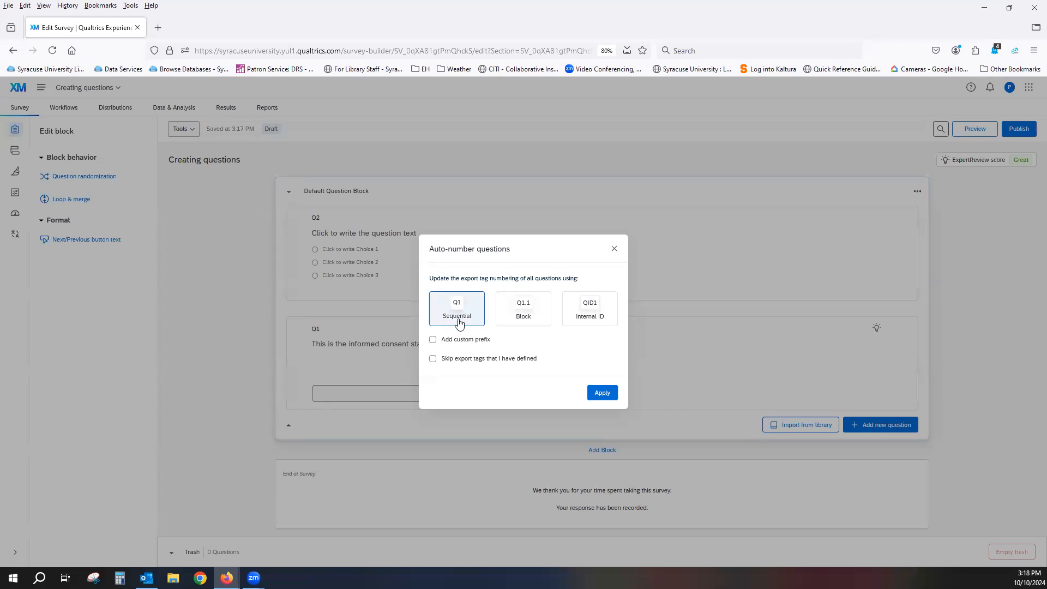
pyautogui.click(529, 320)
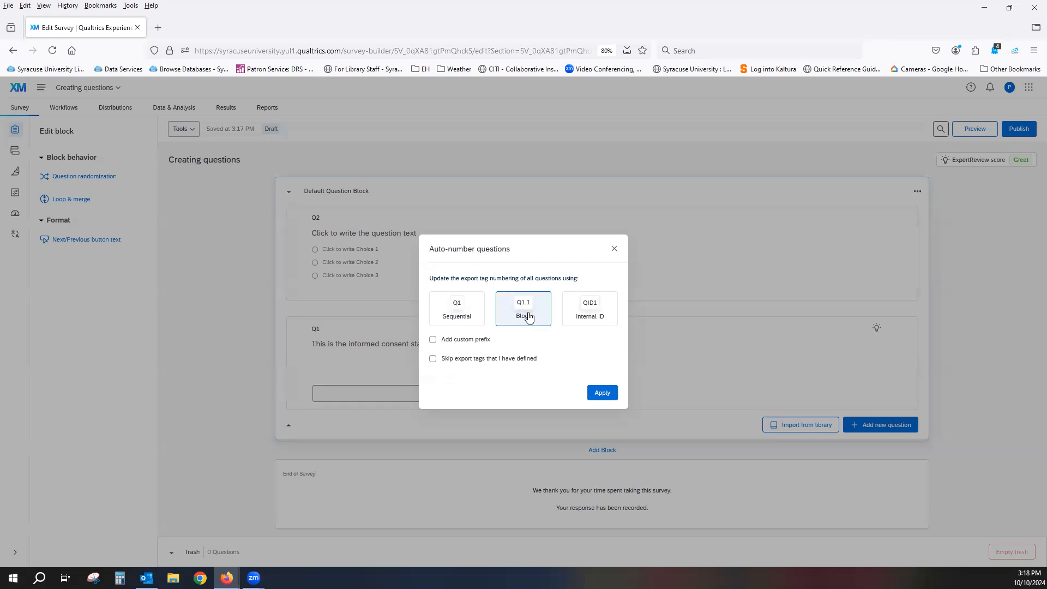
pyautogui.click(603, 324)
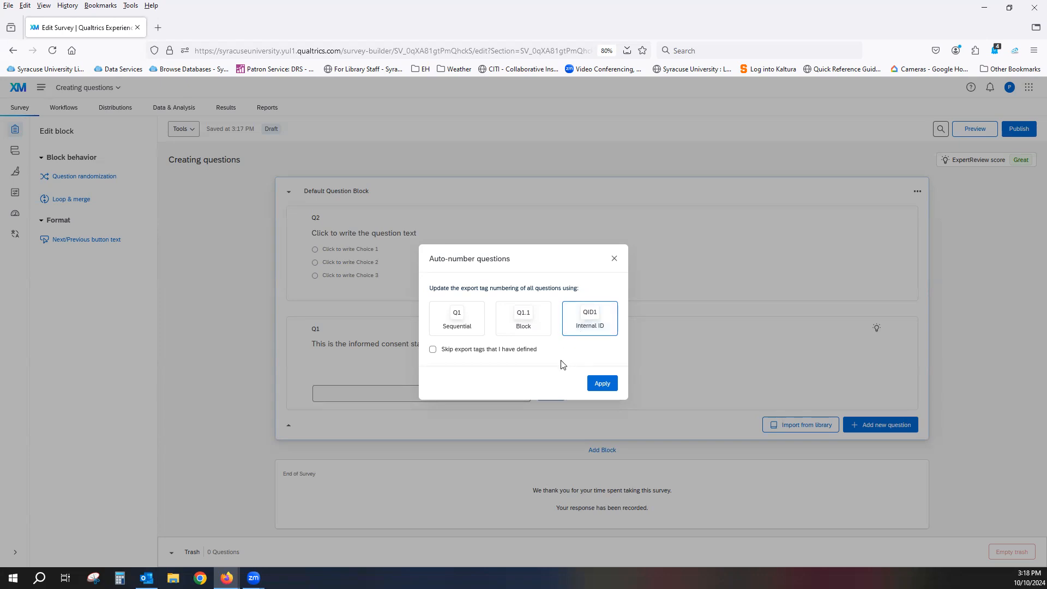
pyautogui.click(448, 324)
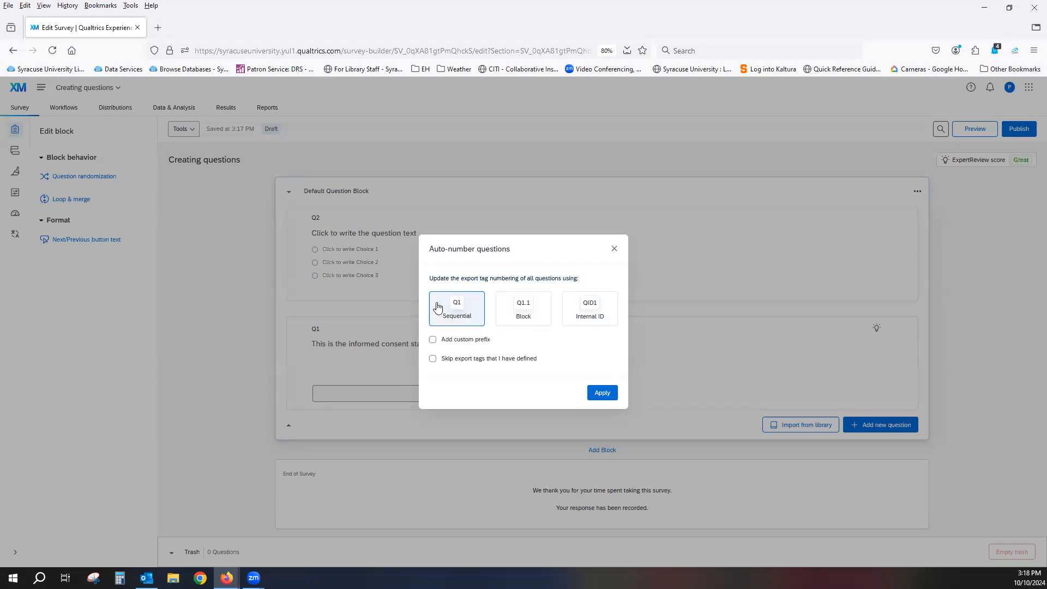
# Try the custom prefix VAR with self-defined export tags skipped, and close the auto-numbering without applying it
pyautogui.click(431, 340)
pyautogui.click(447, 356)
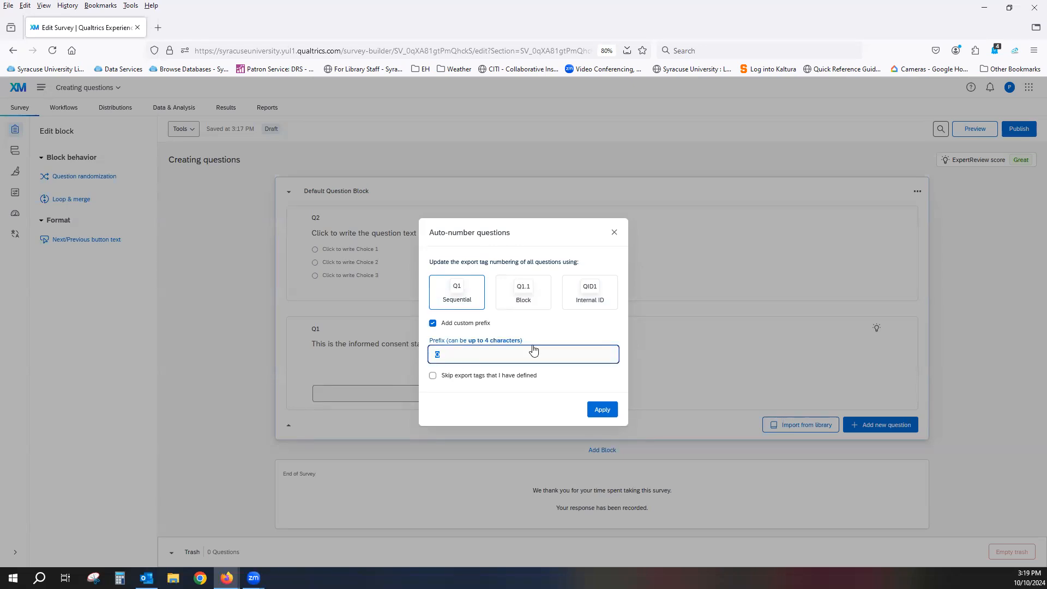
pyautogui.write('VAR')
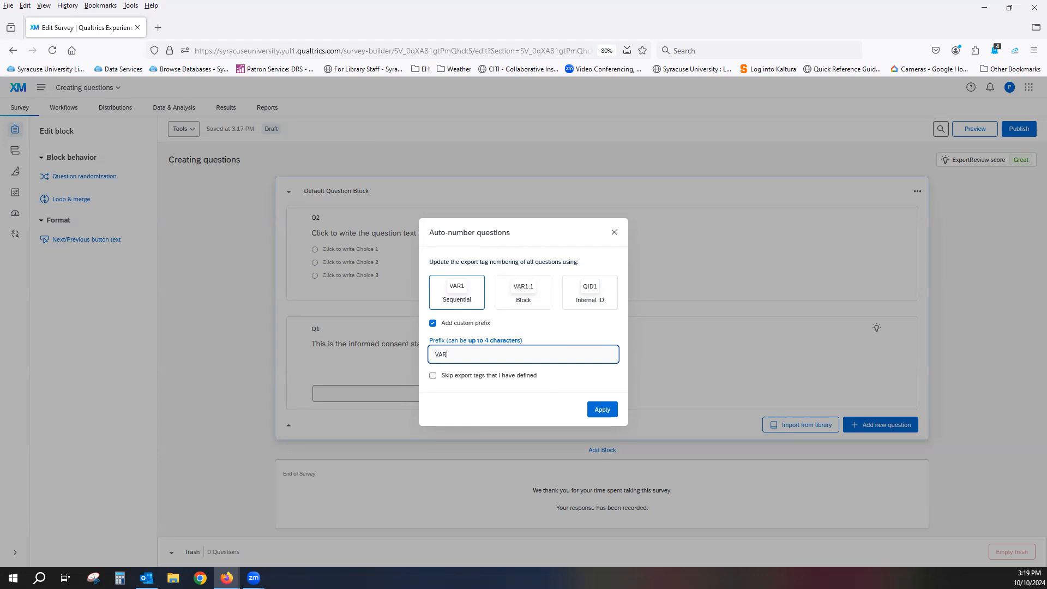
pyautogui.click(562, 376)
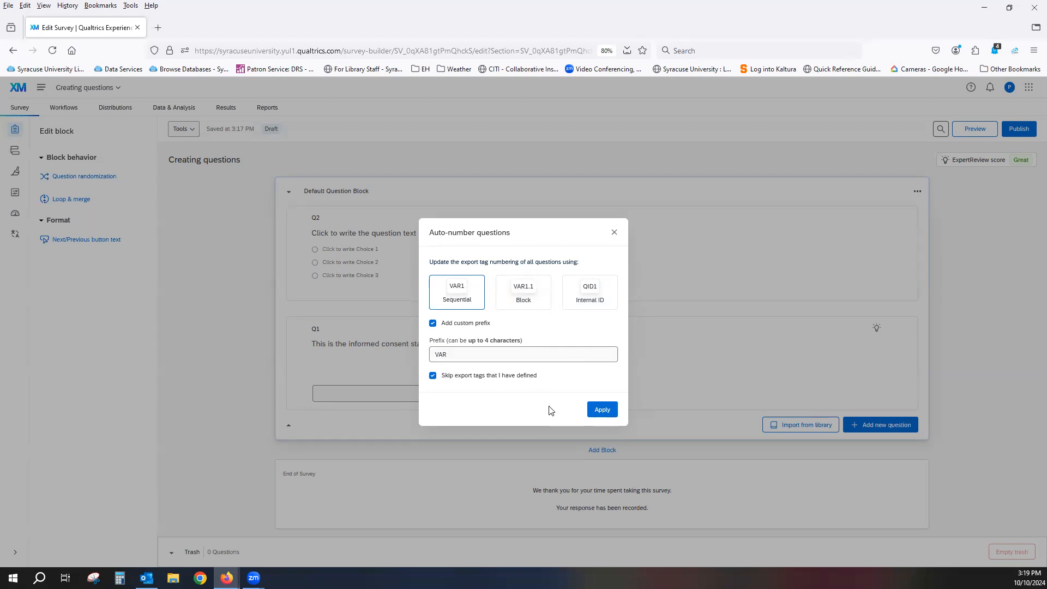
pyautogui.click(614, 234)
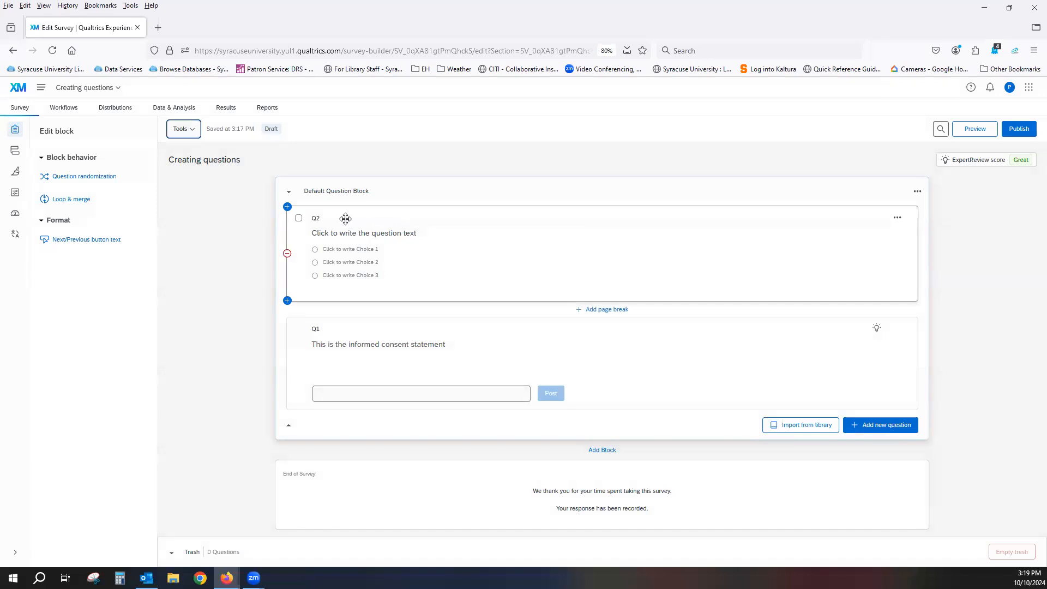
# Try the Form field question type on Q2 and switch it back to Multiple choice
pyautogui.click(314, 225)
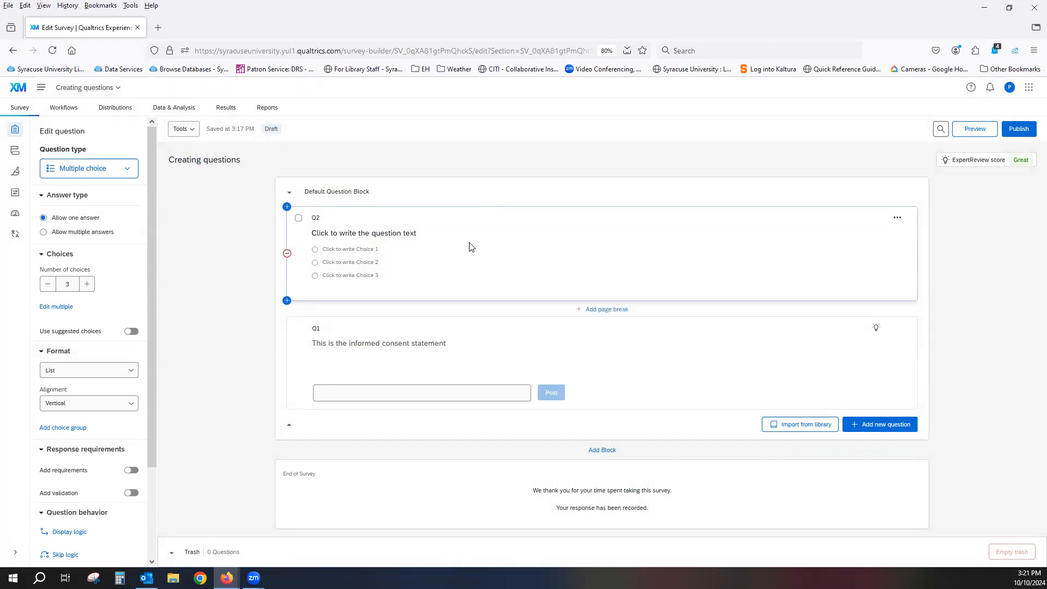
pyautogui.click(128, 170)
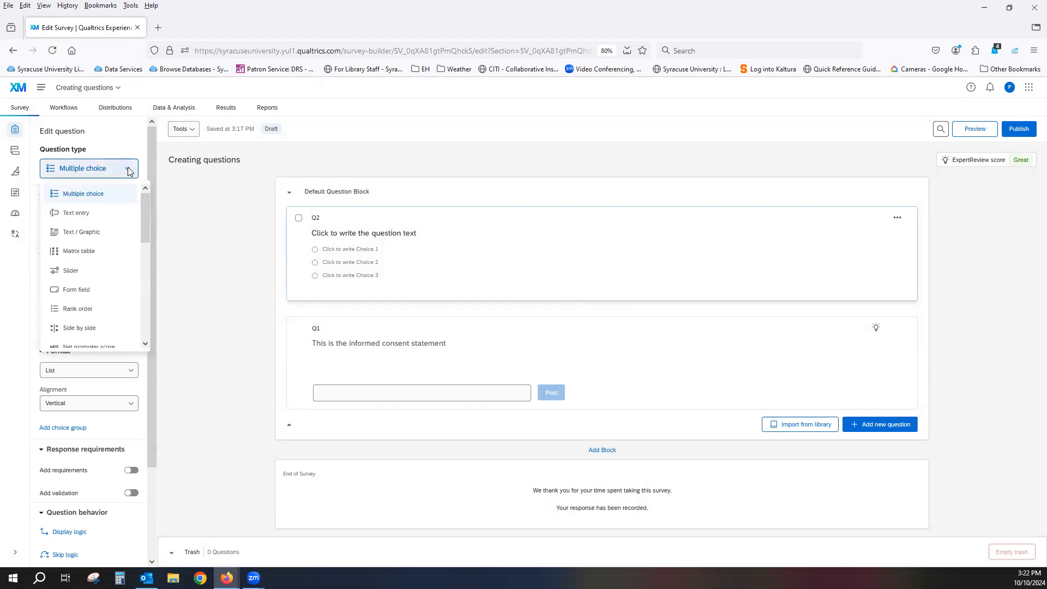
pyautogui.click(96, 289)
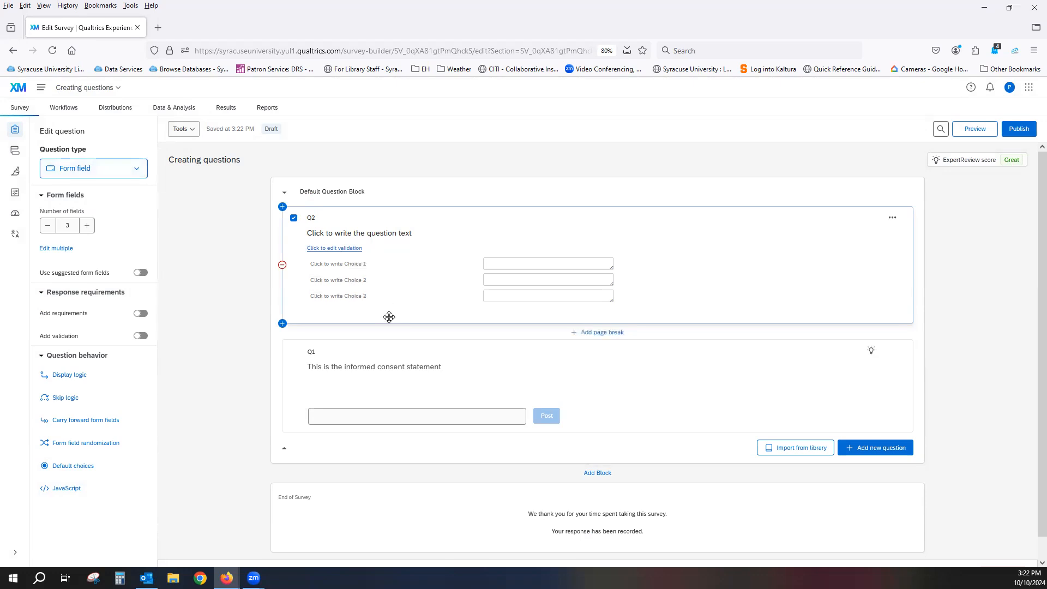
pyautogui.click(139, 173)
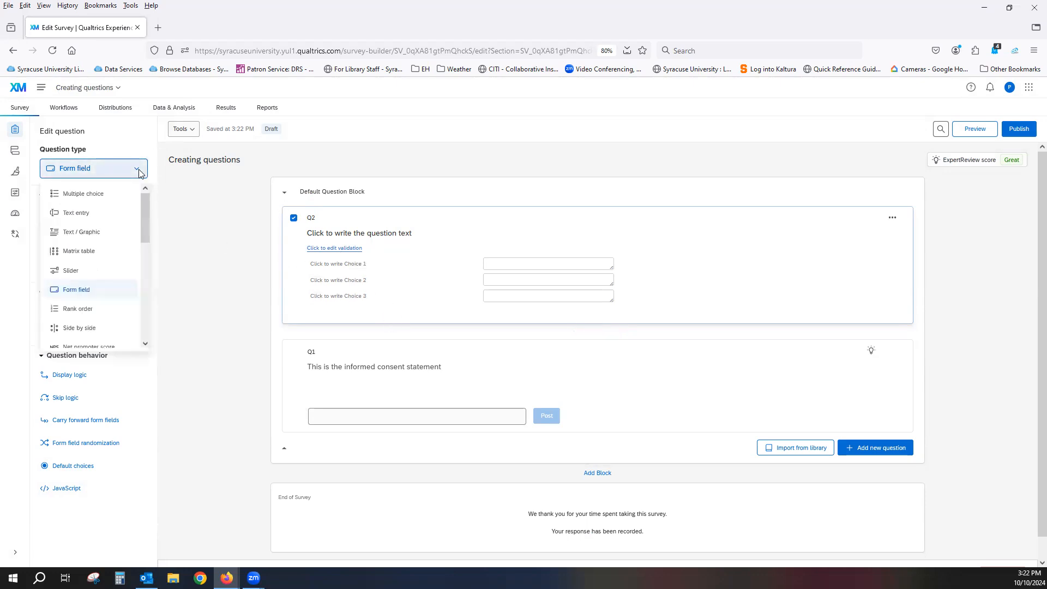
pyautogui.click(113, 194)
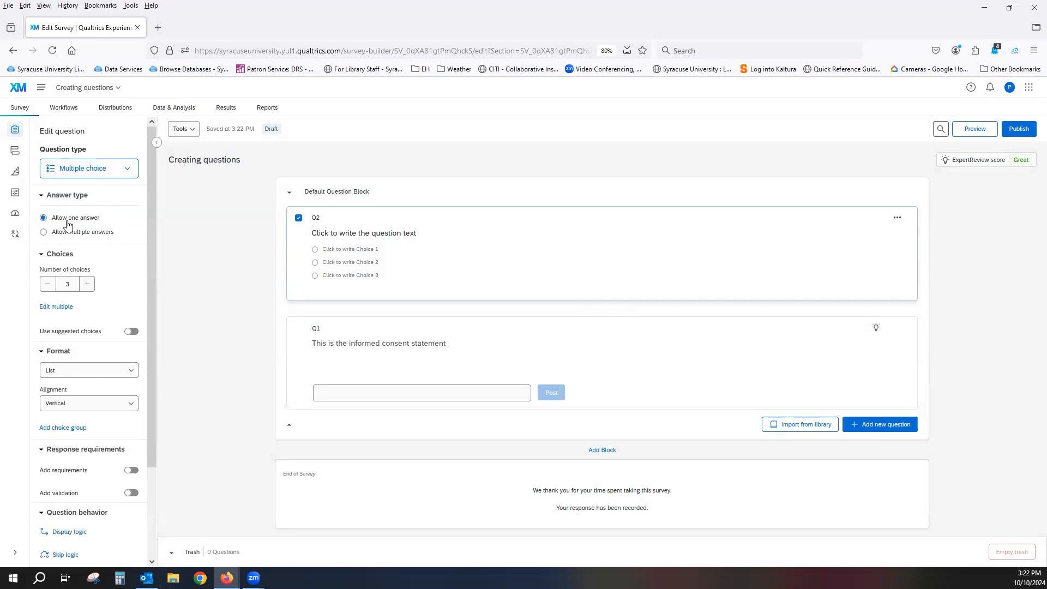
# Allow multiple answers for Q2 and set its number of choices to 5
pyautogui.click(84, 234)
pyautogui.click(88, 286)
pyautogui.click(89, 284)
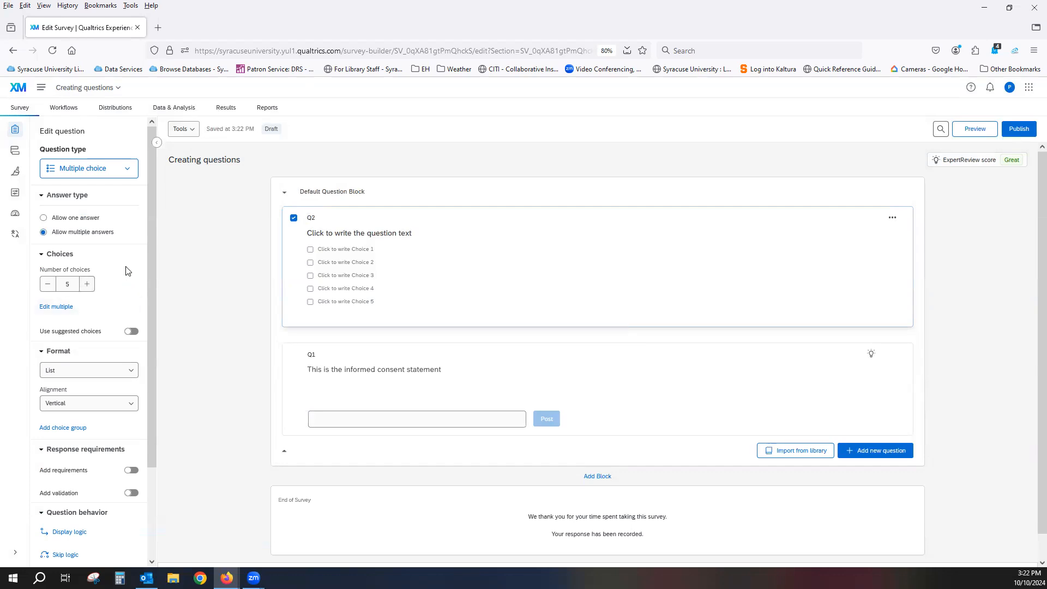
# Try the suggested Below Avg - Above Avg choices on Q2, settle on Difficult - Easy, and toggle reverse order on and off
pyautogui.click(134, 332)
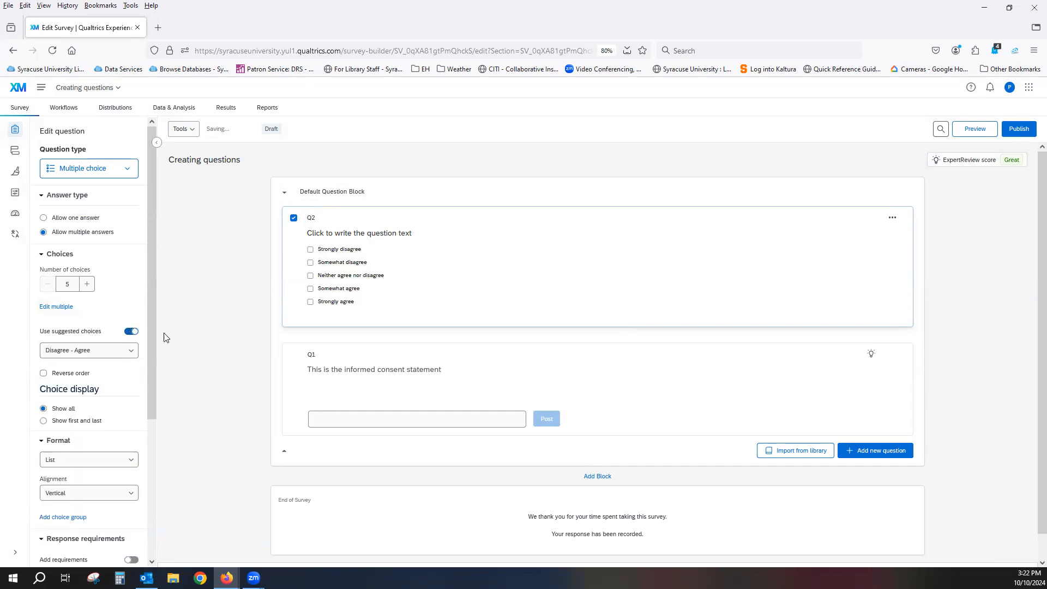
pyautogui.click(129, 353)
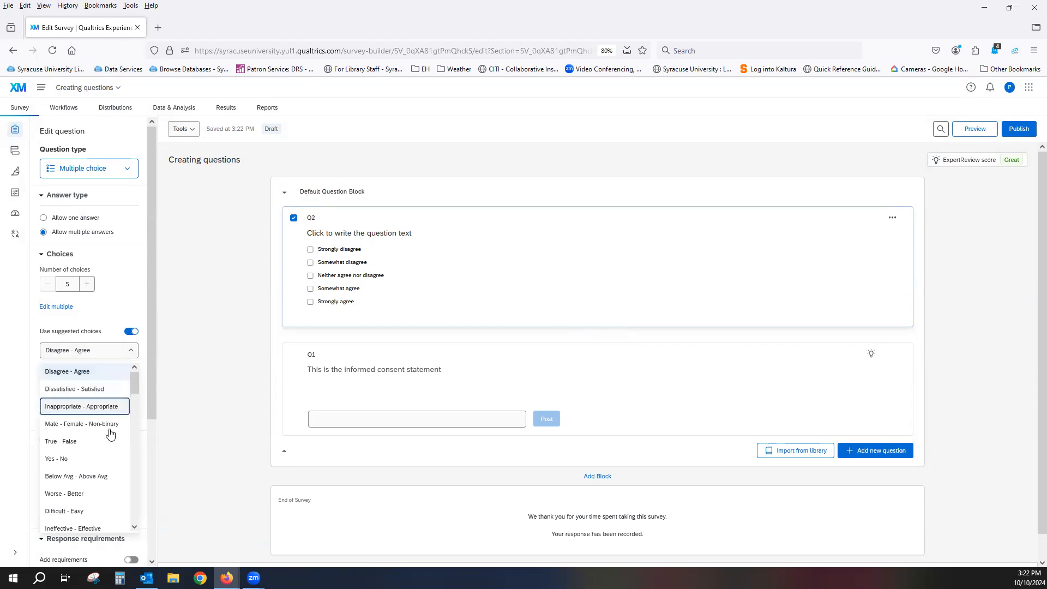
pyautogui.click(106, 478)
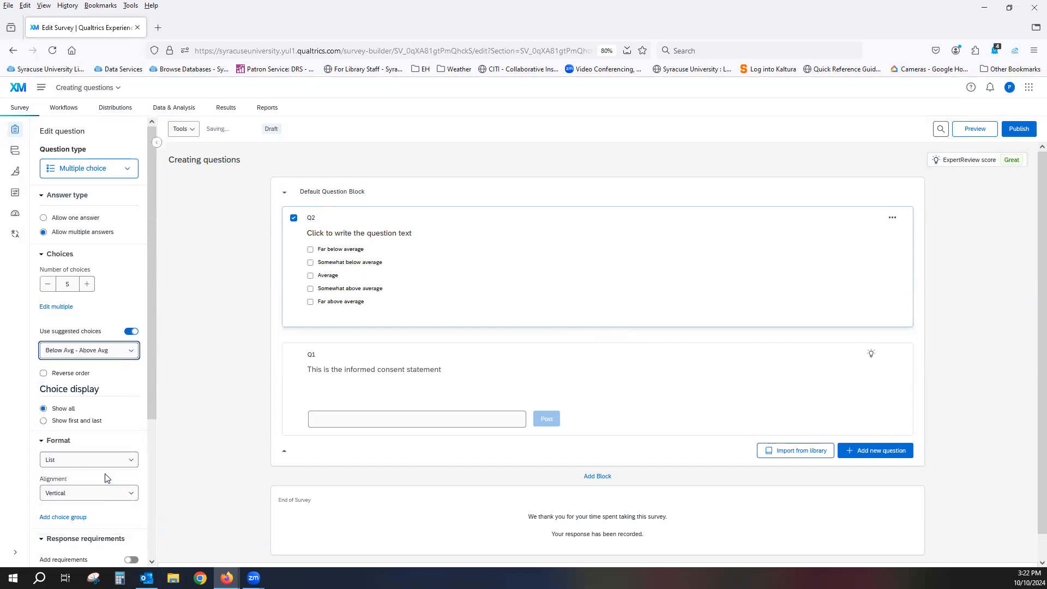
pyautogui.click(128, 353)
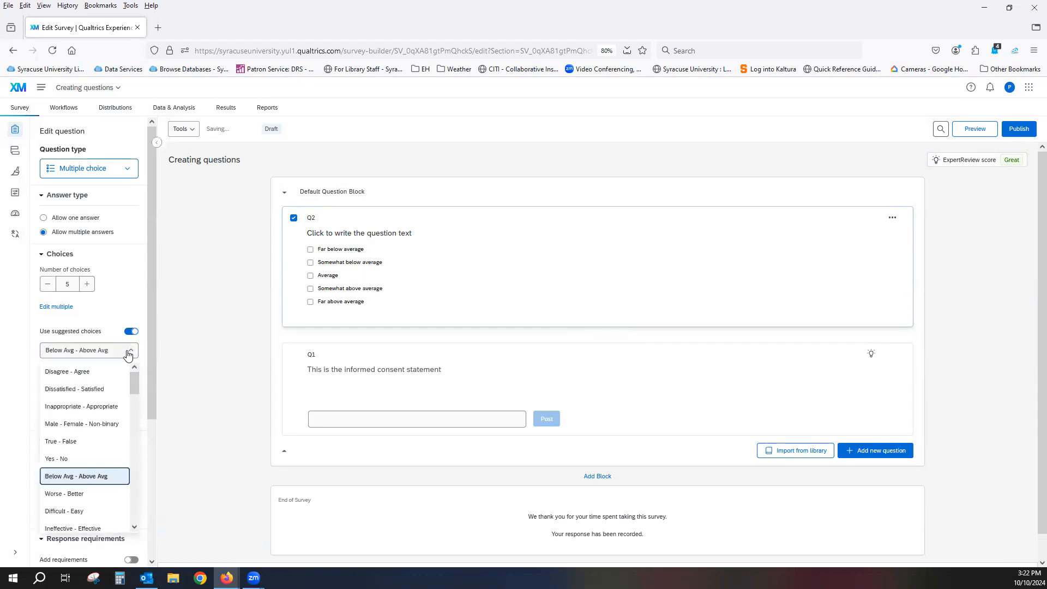
pyautogui.click(94, 512)
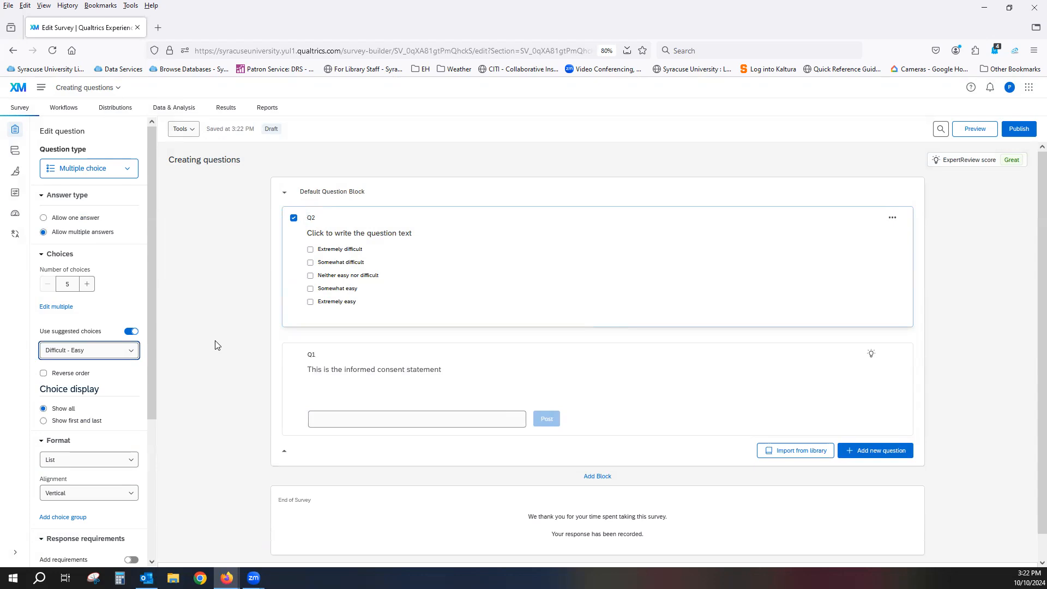
pyautogui.click(43, 374)
pyautogui.click(44, 374)
# Rename Q2's choice "Extremely difficult" as "Really Difficult"
pyautogui.click(349, 253)
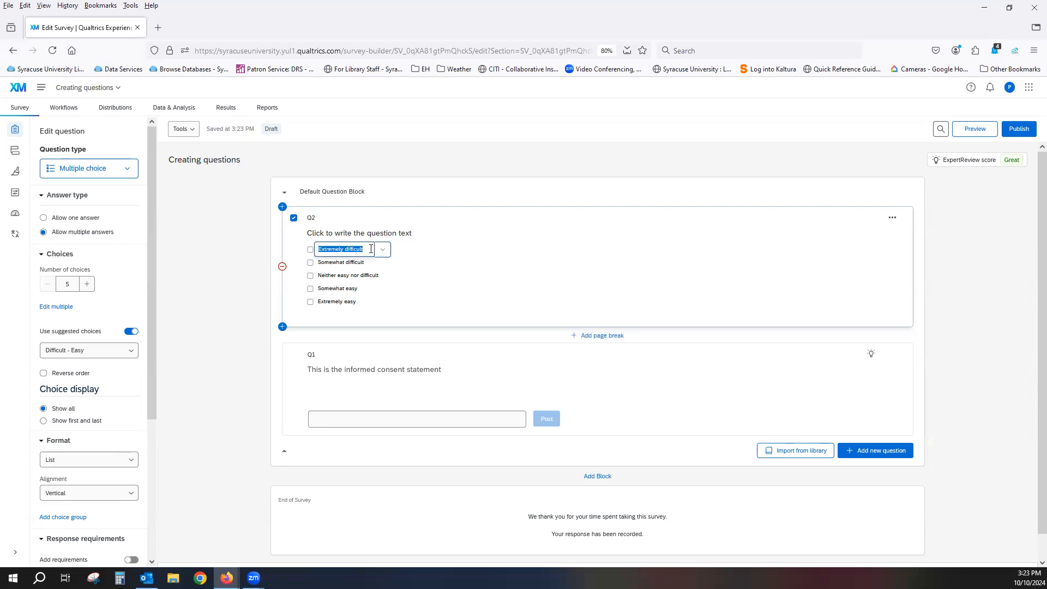
pyautogui.write('Re')
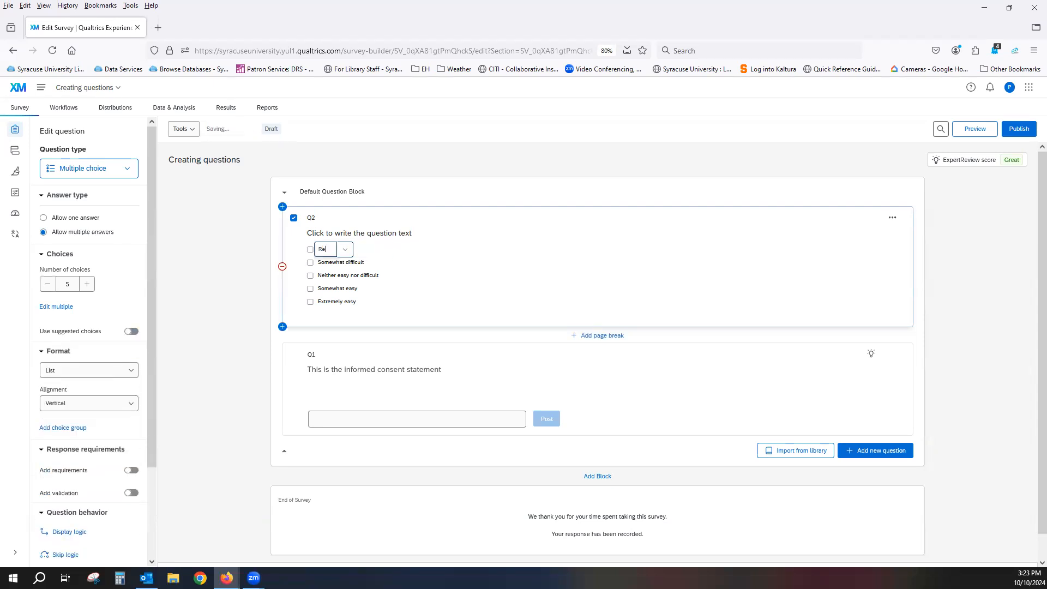
pyautogui.write('ally Difficult')
pyautogui.click(438, 264)
# View the "Really Difficult" choice text in the rich content editor and close it without saving
pyautogui.click(336, 250)
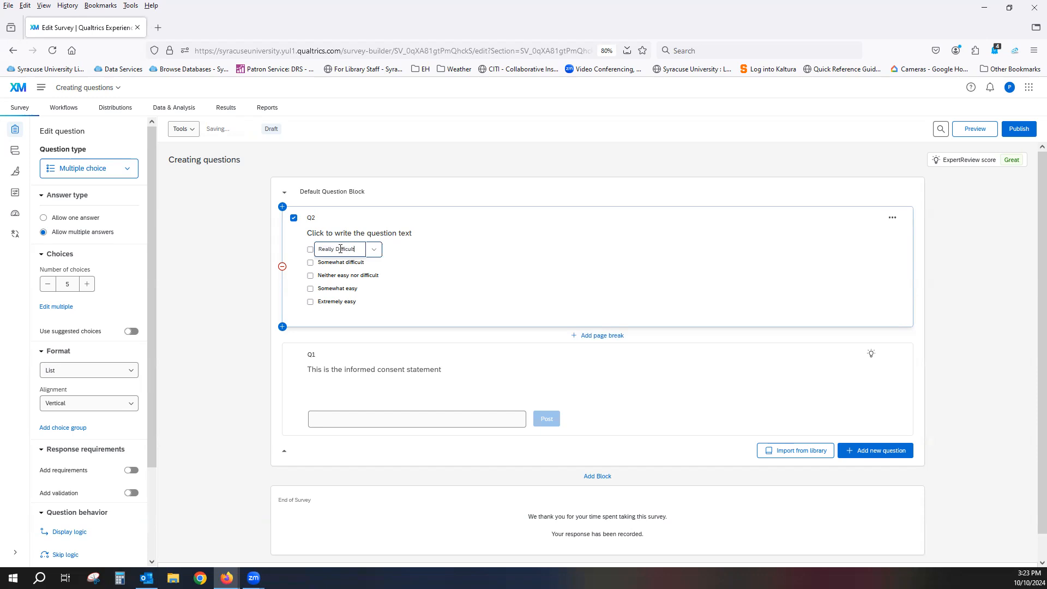
pyautogui.click(375, 251)
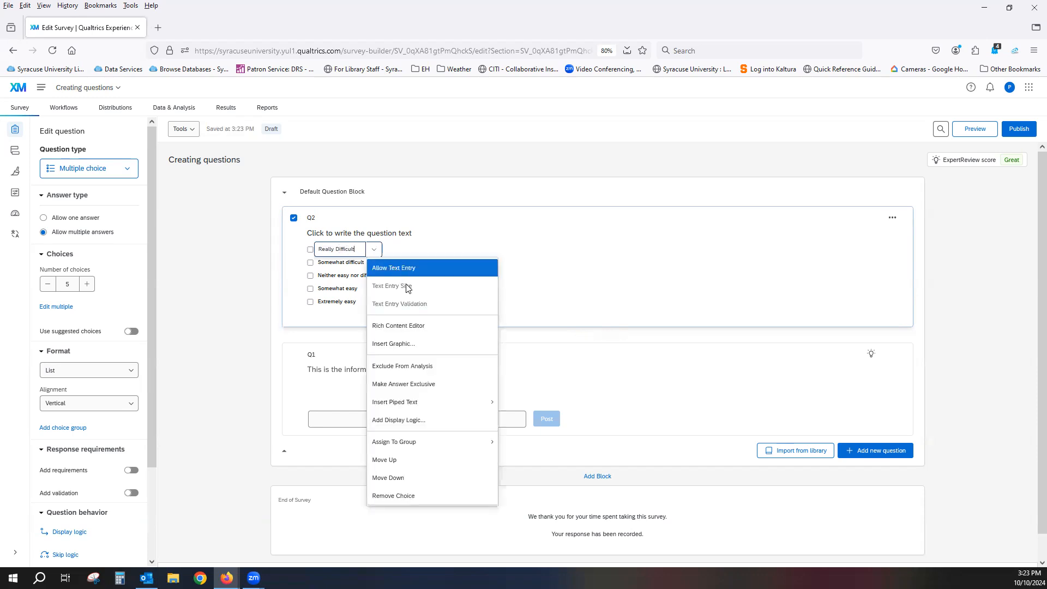
pyautogui.click(444, 326)
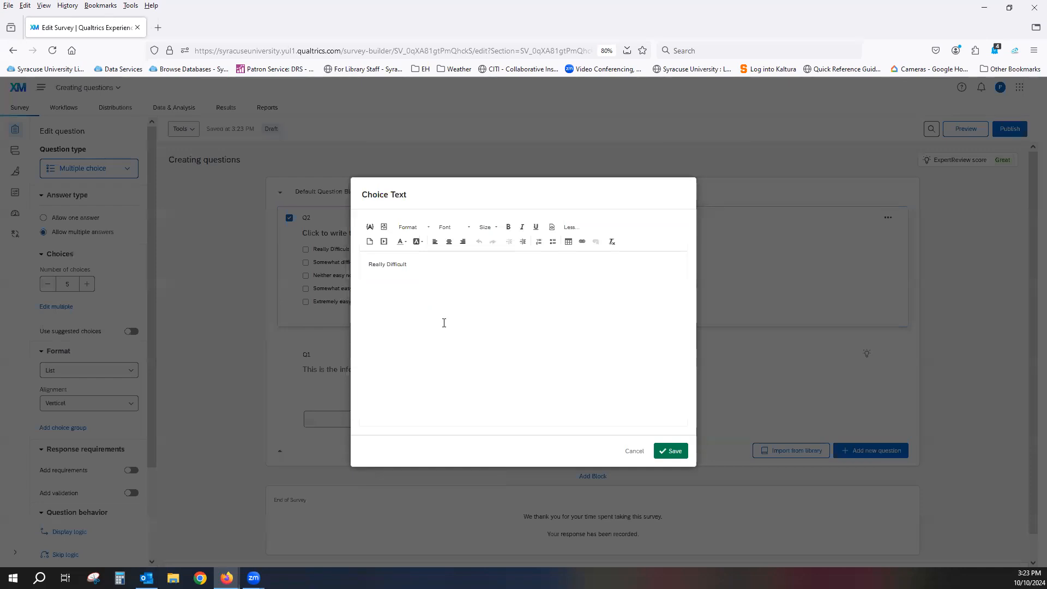
pyautogui.click(635, 452)
# Move the "Really Difficult" choice down one place and remove it from Q2
pyautogui.click(353, 252)
pyautogui.click(375, 251)
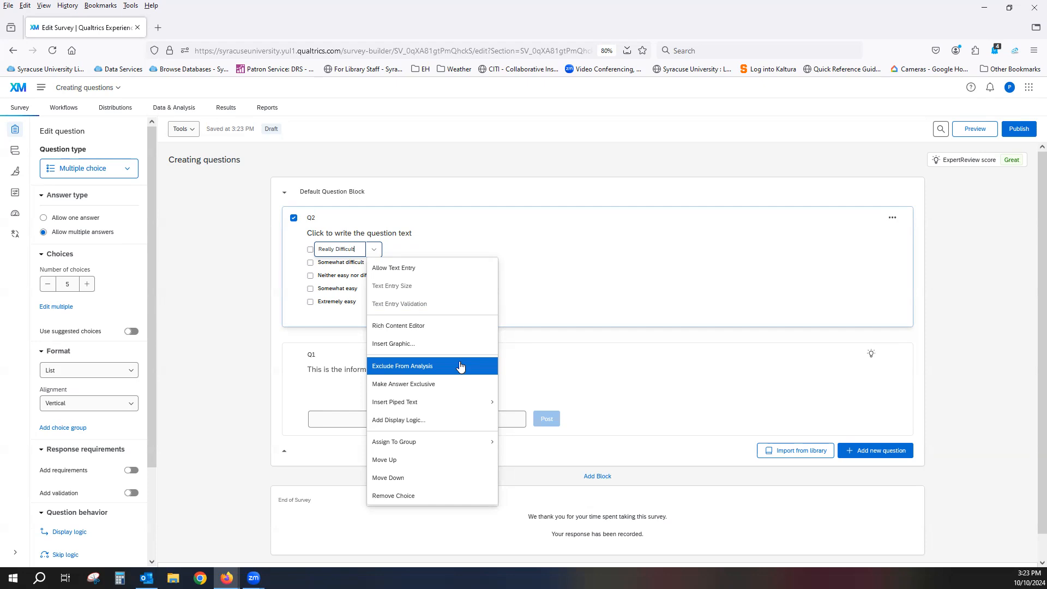
pyautogui.moveTo(459, 401)
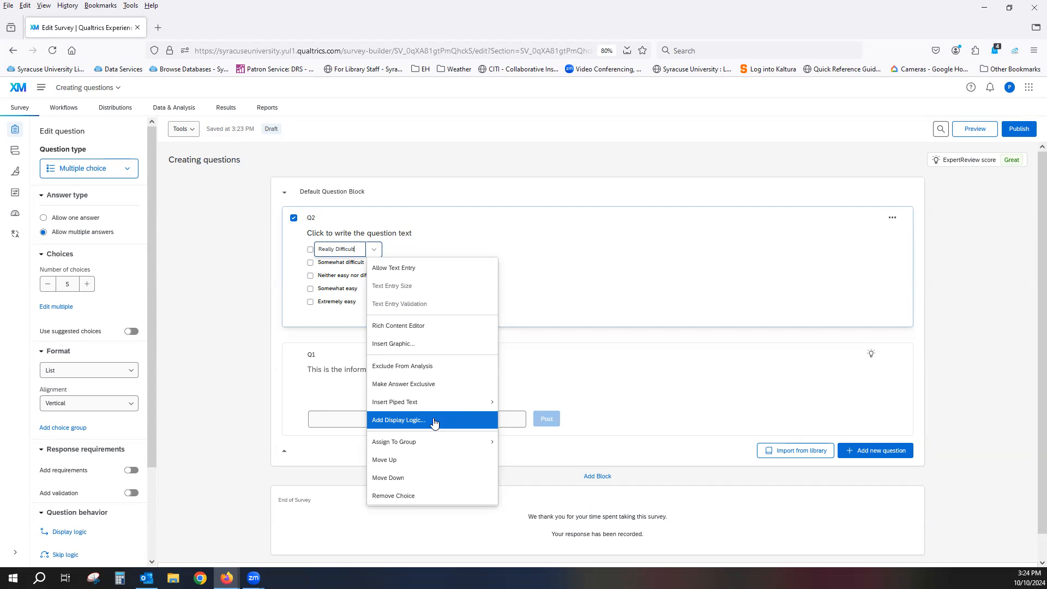
pyautogui.moveTo(427, 446)
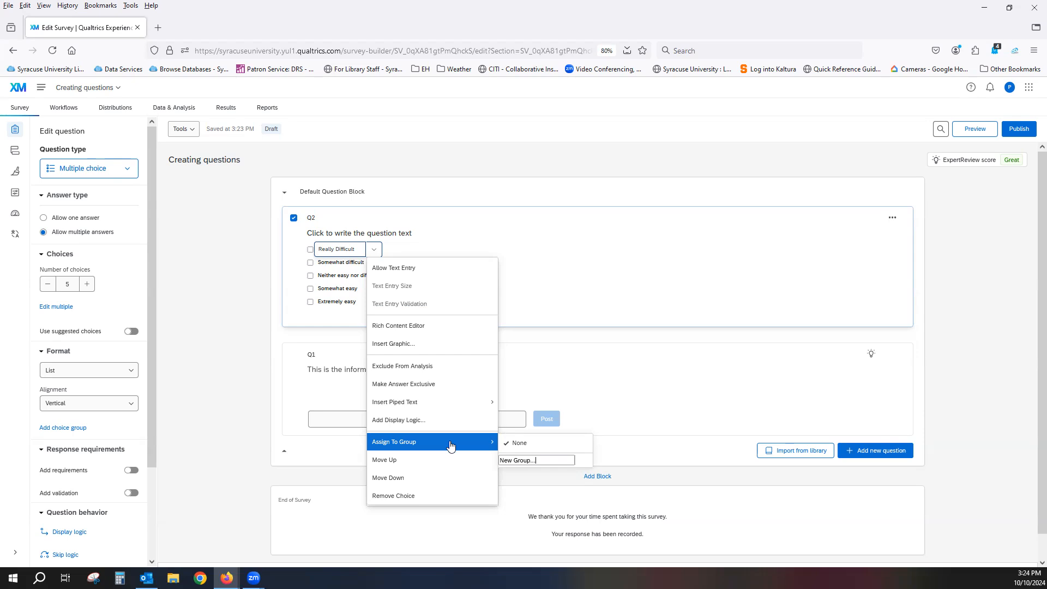
pyautogui.click(406, 479)
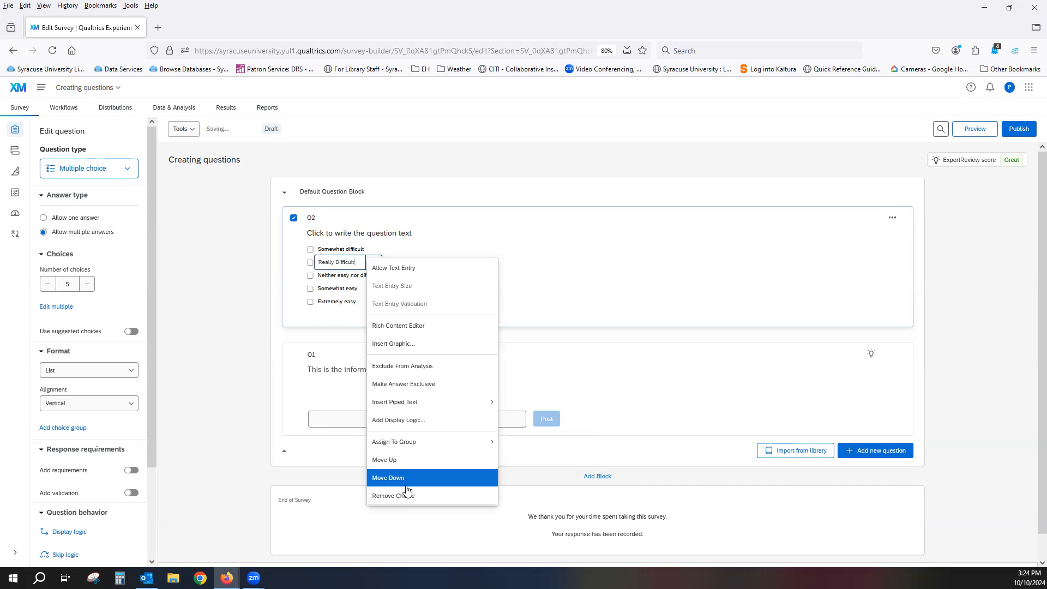
pyautogui.click(406, 496)
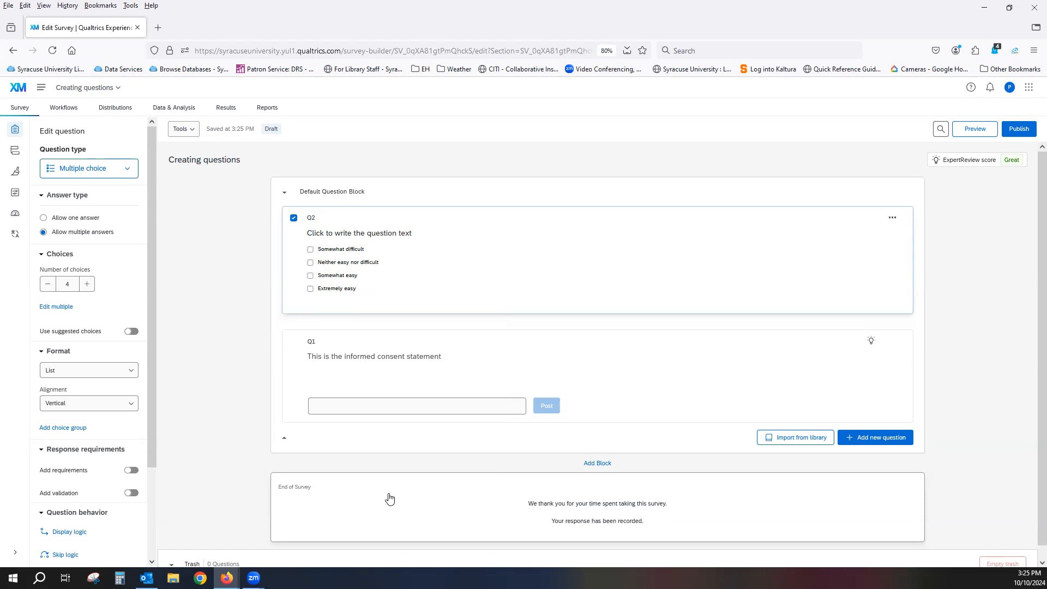
# Allow text entry on Q2's "Extremely easy" choice
pyautogui.click(337, 290)
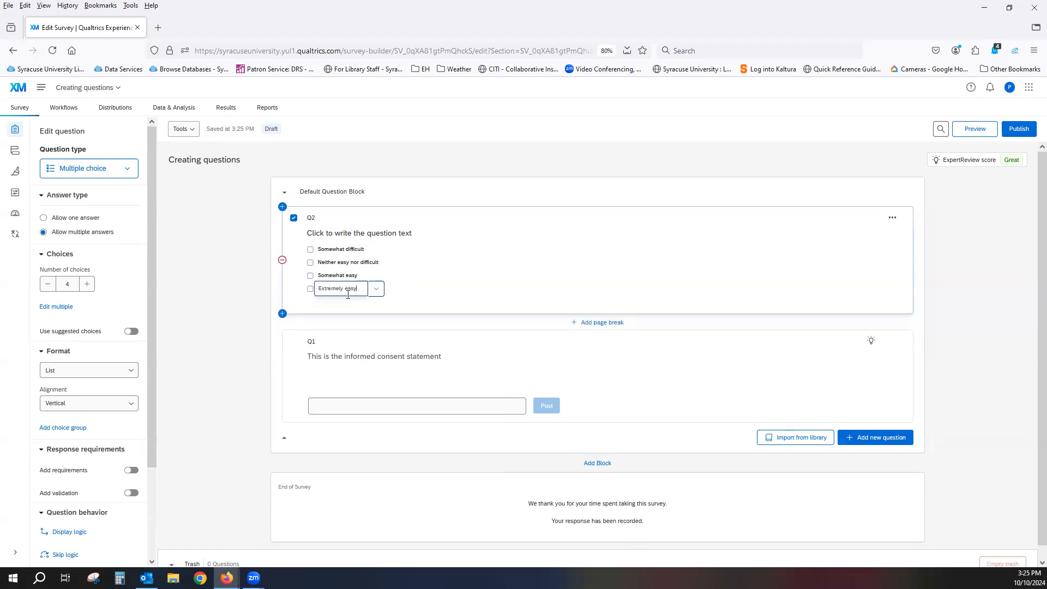
pyautogui.click(376, 291)
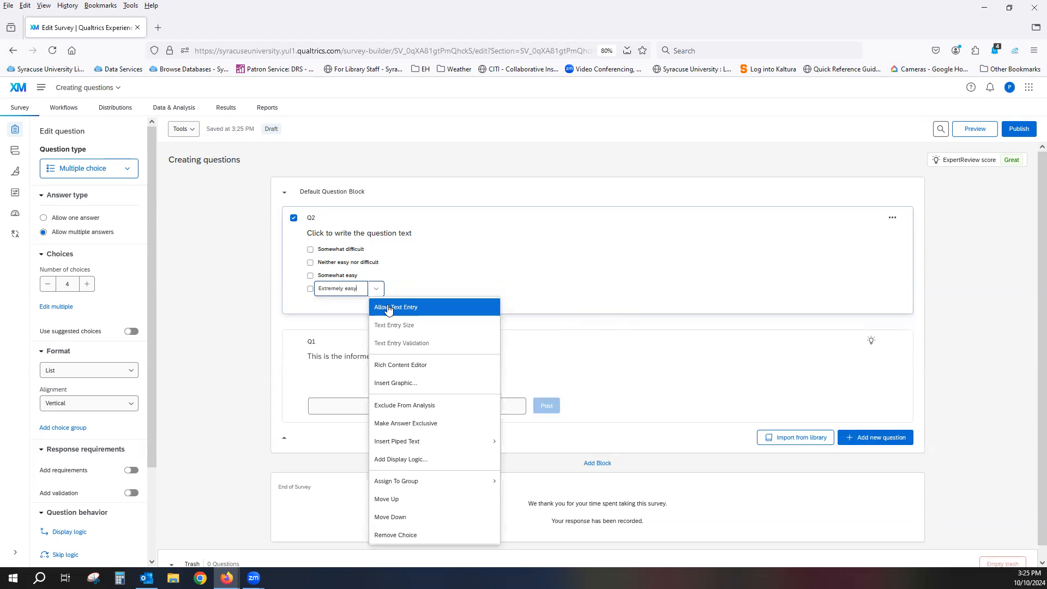
pyautogui.click(388, 306)
pyautogui.click(532, 271)
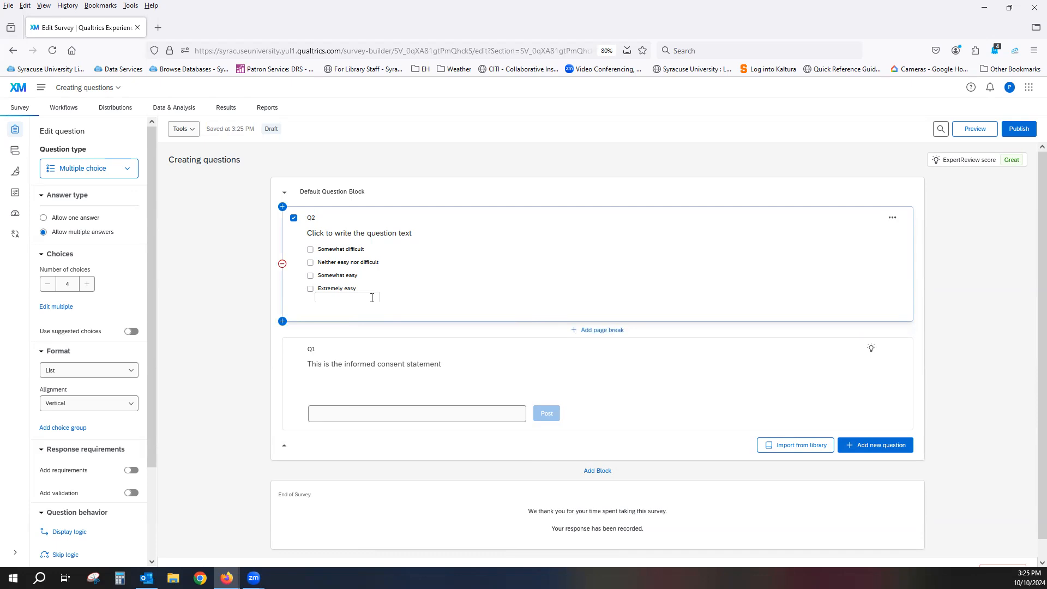
# Rename Q2's last choice, the one with the text entry box, as "Other (please explain)"
pyautogui.click(347, 288)
pyautogui.press('BackSpace')
pyautogui.press('BackSpace')
pyautogui.press('BackSpace')
pyautogui.press('BackSpace')
pyautogui.press('BackSpace')
pyautogui.press('BackSpace')
pyautogui.press('BackSpace')
pyautogui.press('BackSpace')
pyautogui.press('BackSpace')
pyautogui.press('BackSpace')
pyautogui.press('BackSpace')
pyautogui.press('BackSpace')
pyautogui.press('BackSpace')
pyautogui.press('BackSpace')
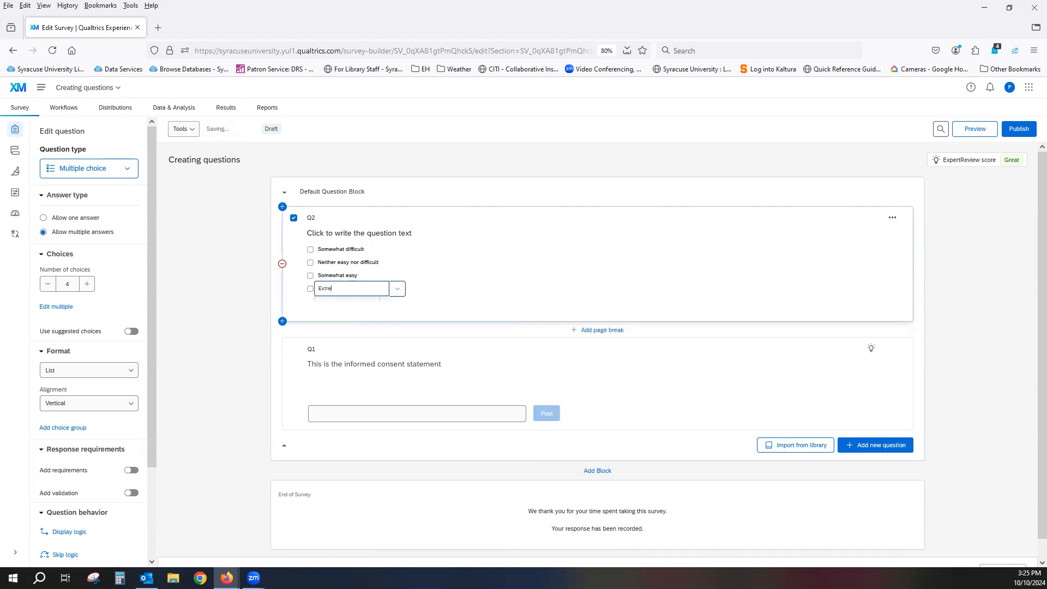
pyautogui.write('Other (please explain')
pyautogui.click(469, 296)
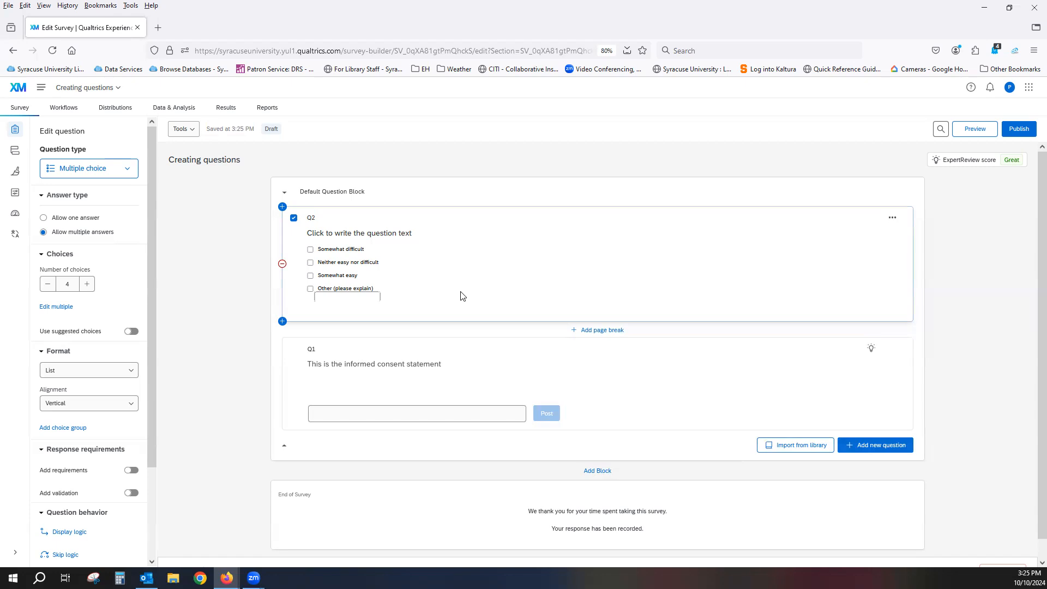
# Examine the text entry size and text entry validation options for Q2's "Other (please explain)" choice
pyautogui.click(360, 291)
pyautogui.click(398, 290)
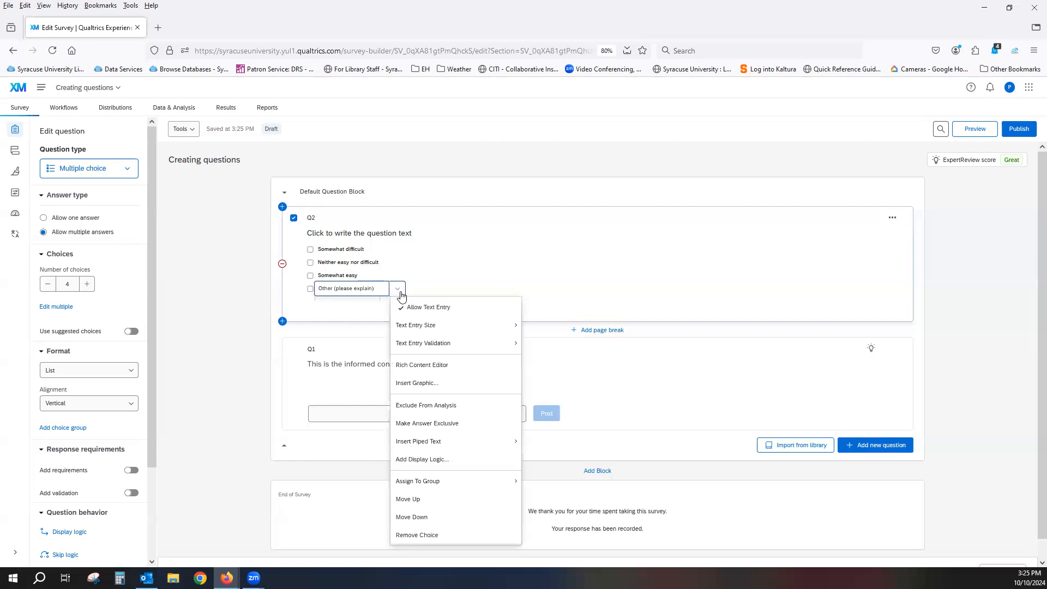
pyautogui.moveTo(436, 327)
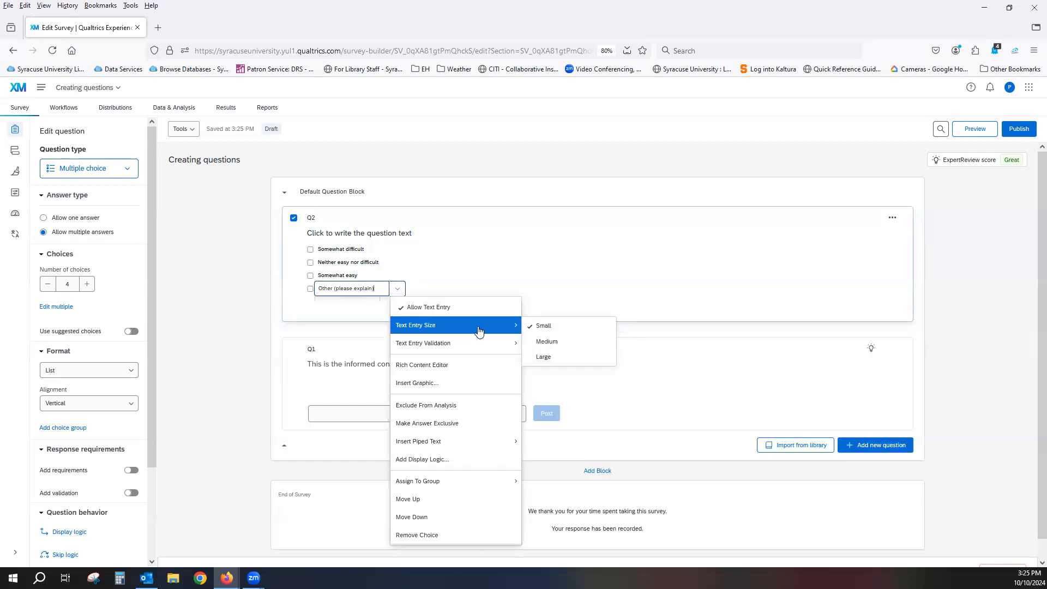
pyautogui.moveTo(474, 344)
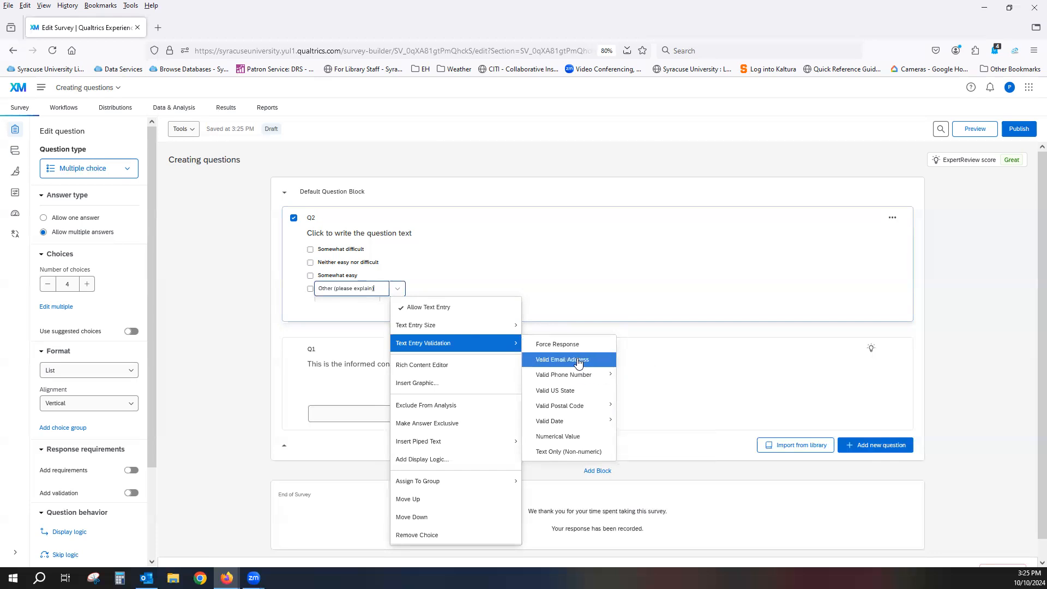
pyautogui.moveTo(577, 411)
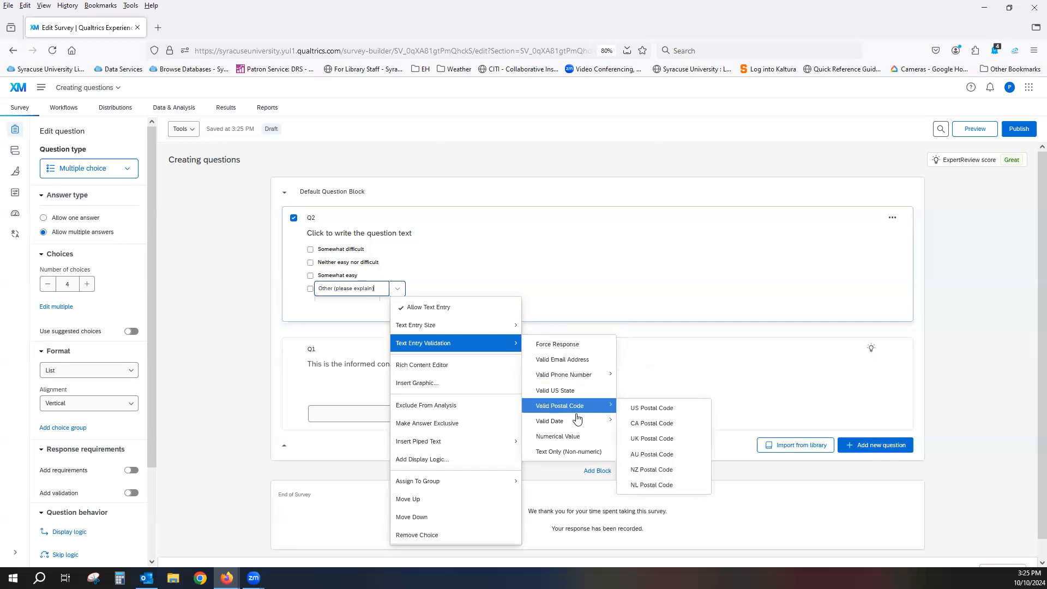
pyautogui.click(473, 276)
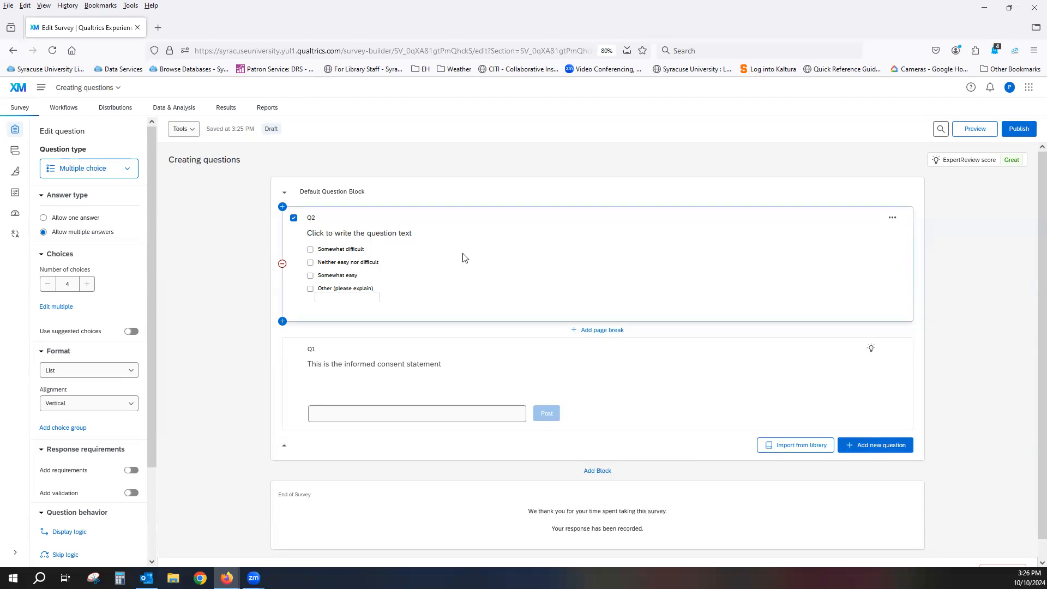
# Open Q2's answer choices for editing as one multi-line list and apply the list as it is
pyautogui.click(56, 308)
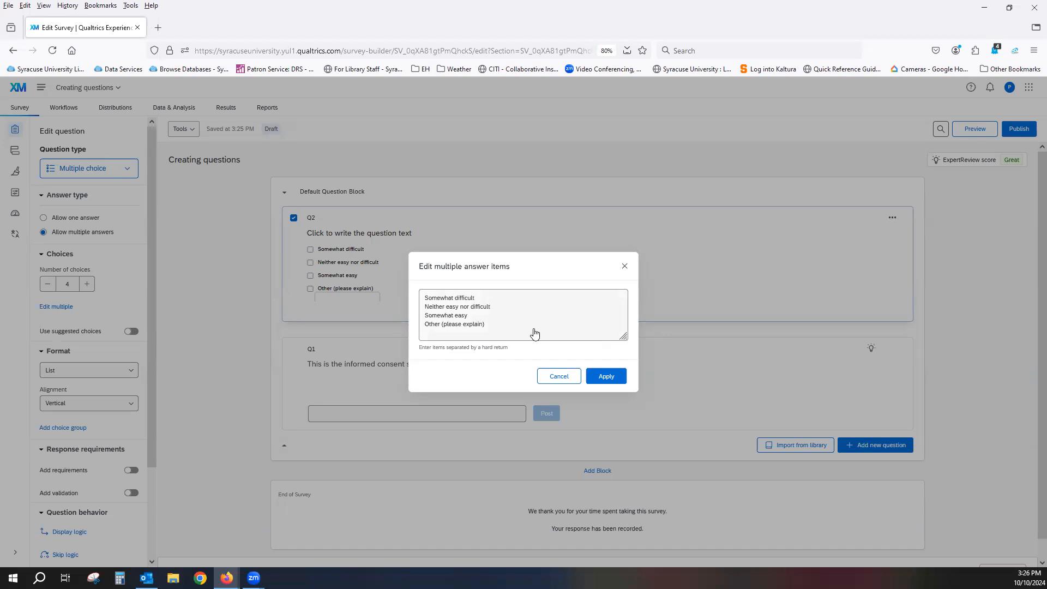
pyautogui.click(608, 377)
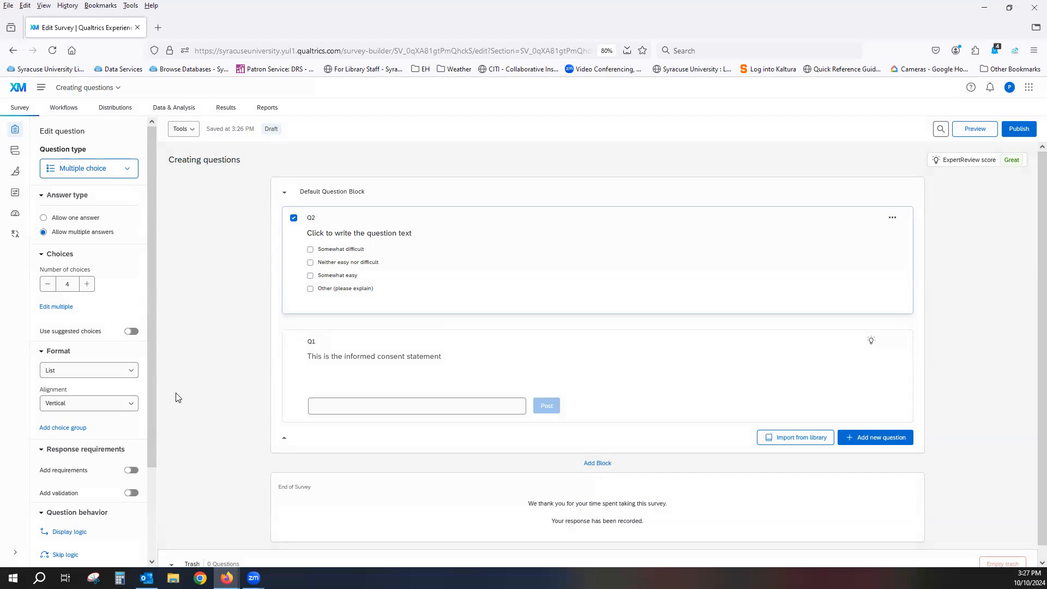
# Set the format of Q2's answer choices to Select box
pyautogui.click(132, 371)
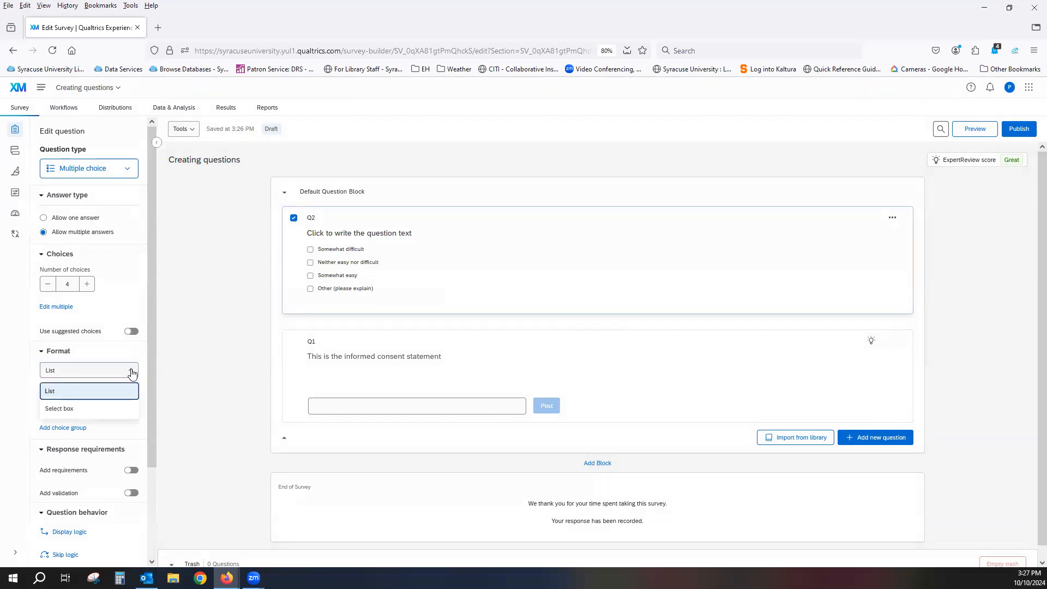
pyautogui.click(117, 409)
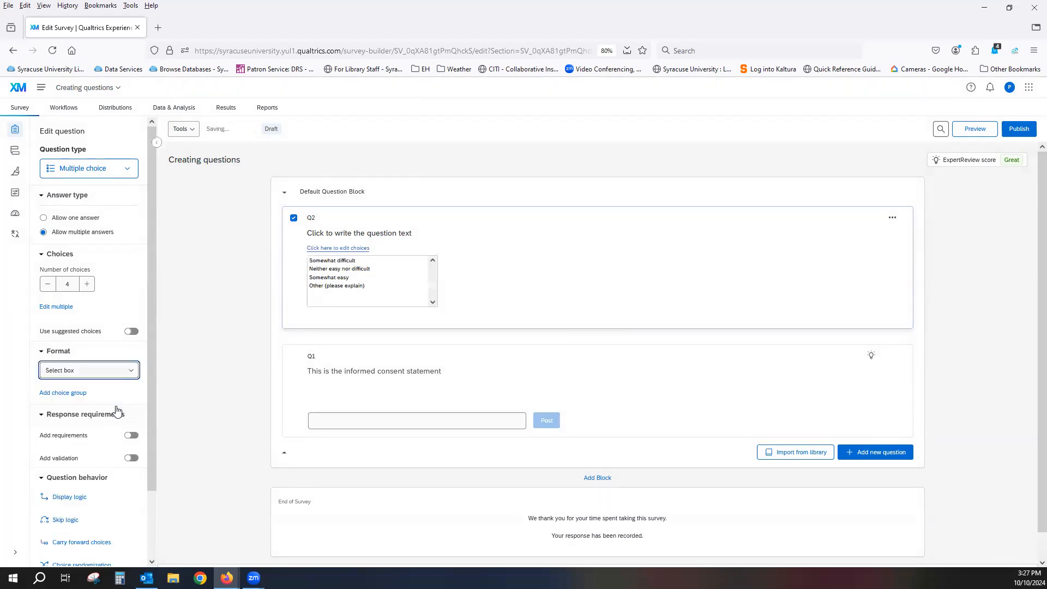
pyautogui.click(131, 371)
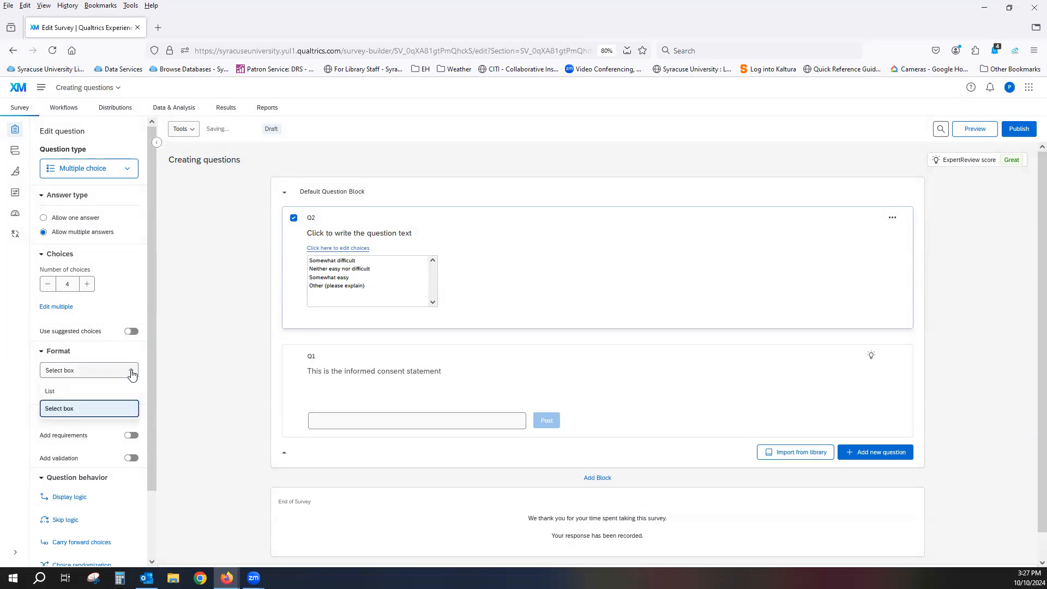
pyautogui.click(211, 375)
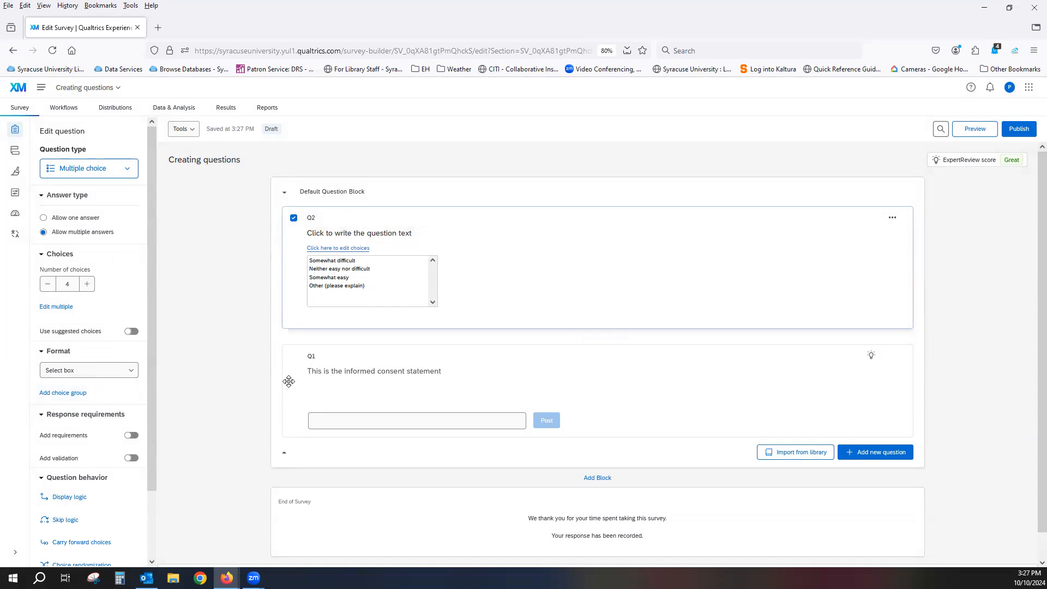
# Examine Q1's content type options and custom validation settings, closing the validation without saving
pyautogui.click(388, 402)
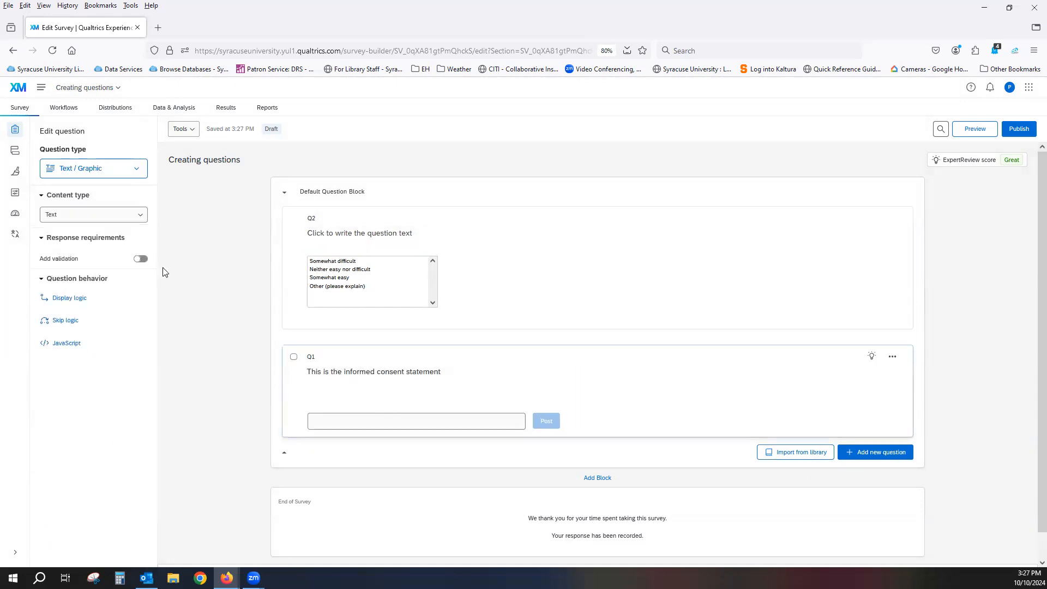
pyautogui.click(141, 216)
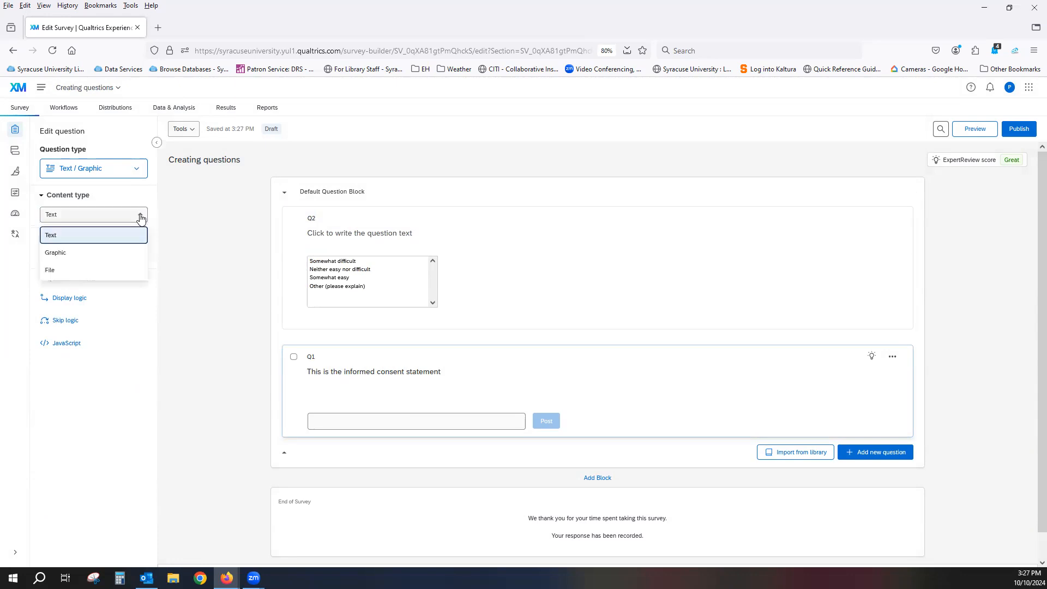
pyautogui.click(192, 222)
pyautogui.click(141, 260)
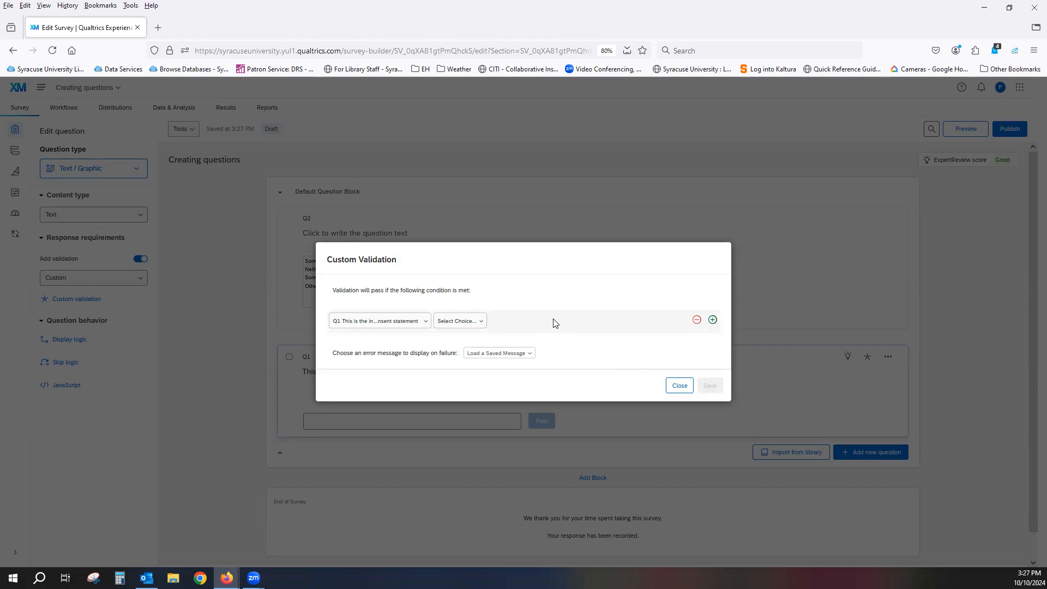
pyautogui.click(678, 385)
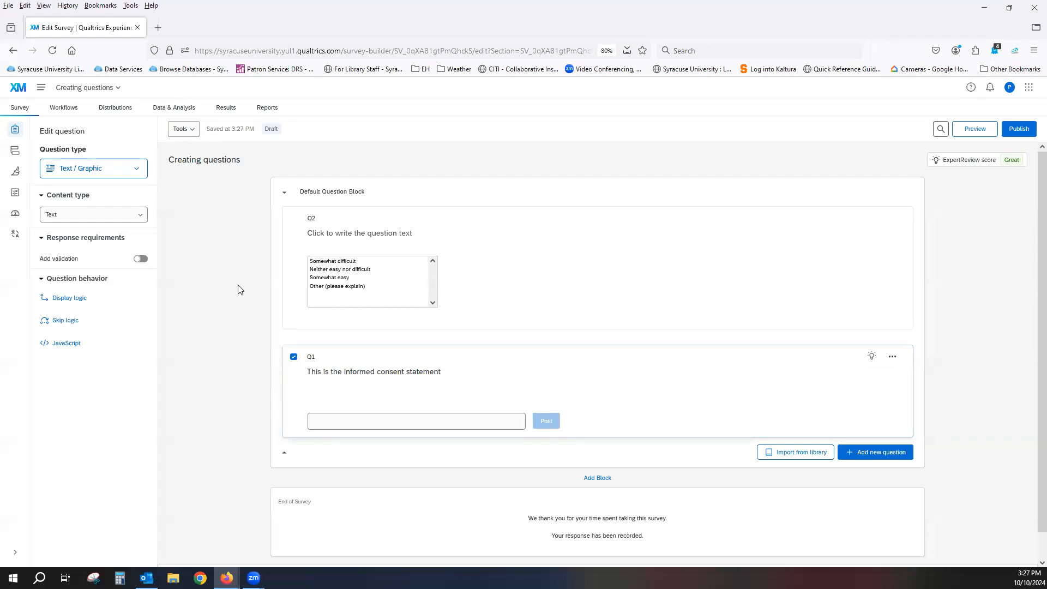
# Set the format of Q2's answer choices to List
pyautogui.click(558, 267)
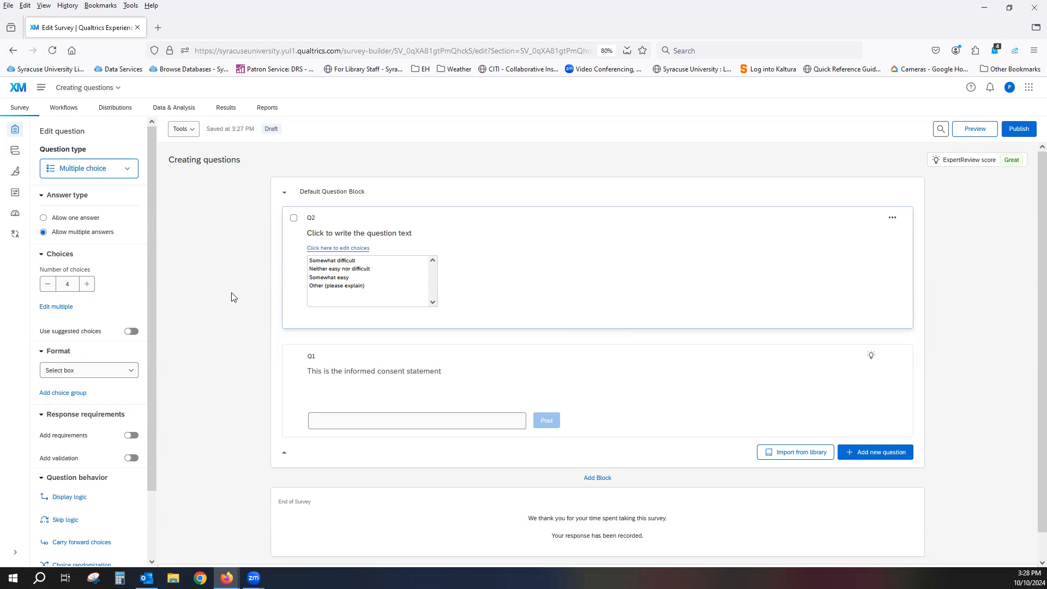
pyautogui.scroll(-3, 124, 279)
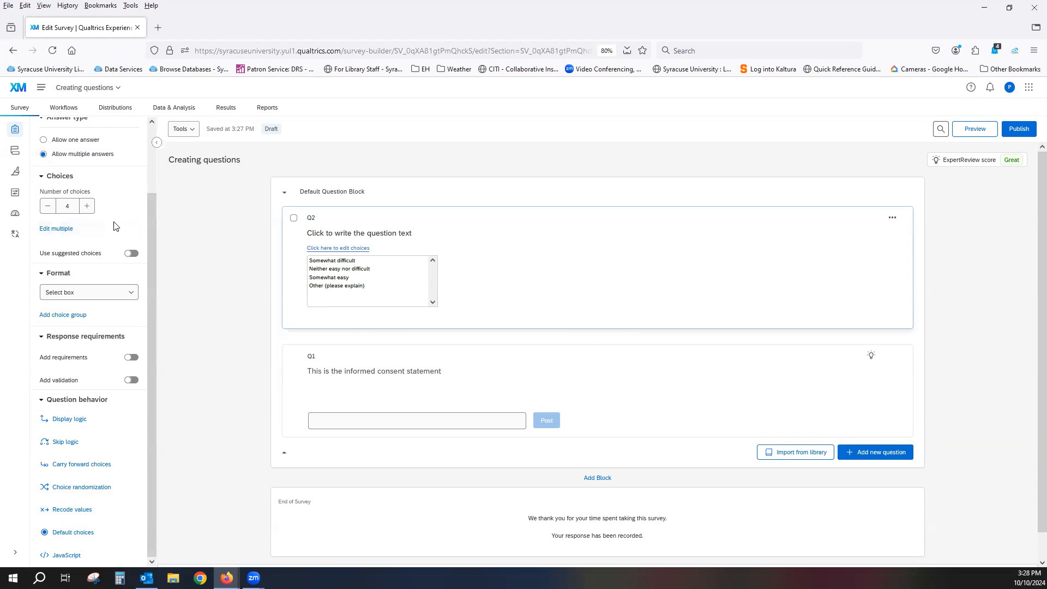
pyautogui.click(110, 293)
pyautogui.click(99, 314)
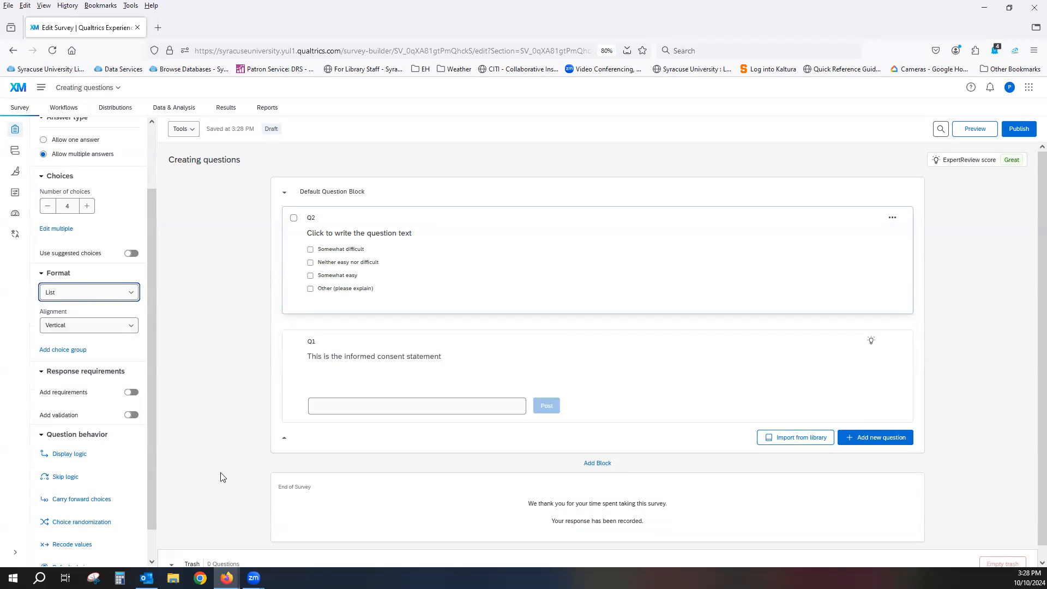
# Enable recode values for Q2 and assign 5, 4, 2 and 1 to its four choices in order
pyautogui.scroll(-1, 113, 473)
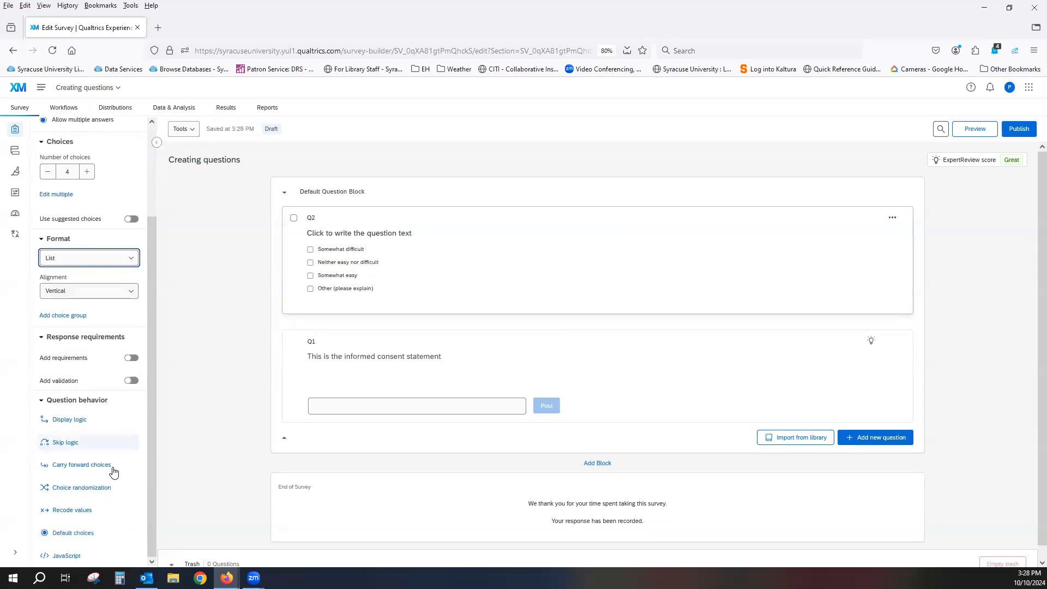
pyautogui.click(72, 511)
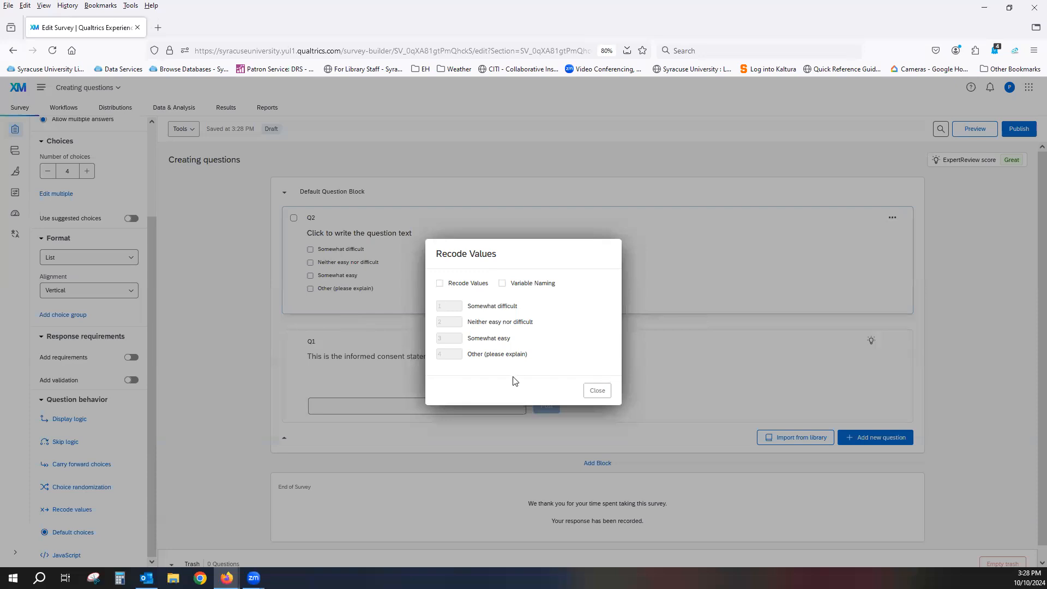
pyautogui.click(439, 284)
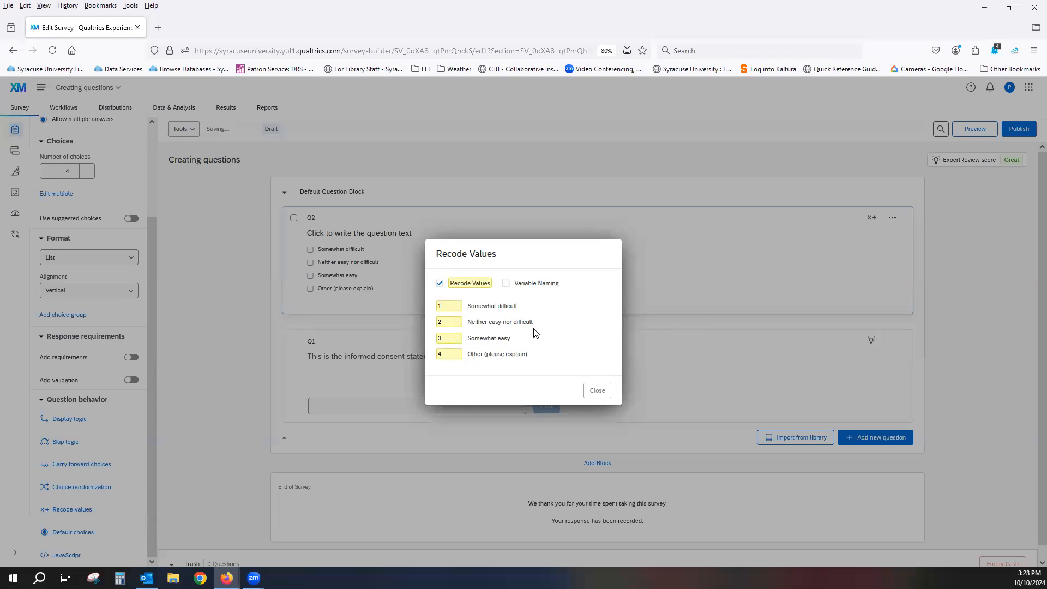
pyautogui.moveTo(444, 306); pyautogui.dragTo(424, 353)
pyautogui.write('5')
pyautogui.write('4')
pyautogui.write('2')
pyautogui.write('1')
pyautogui.click(525, 346)
pyautogui.click(597, 391)
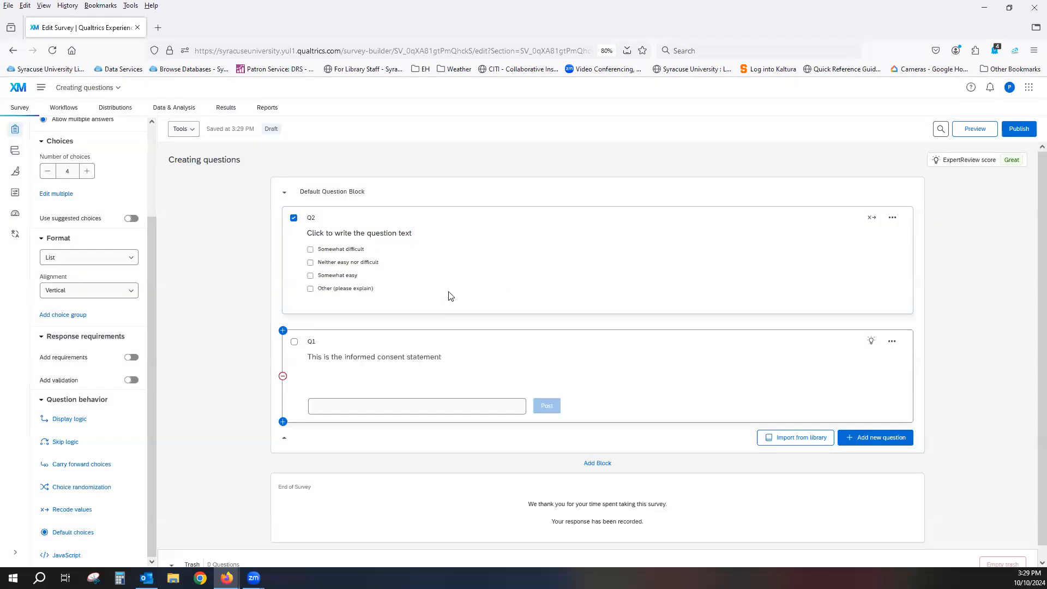
# Rename Q2's first choice as 1990 and its second choice as 1995
pyautogui.click(361, 250)
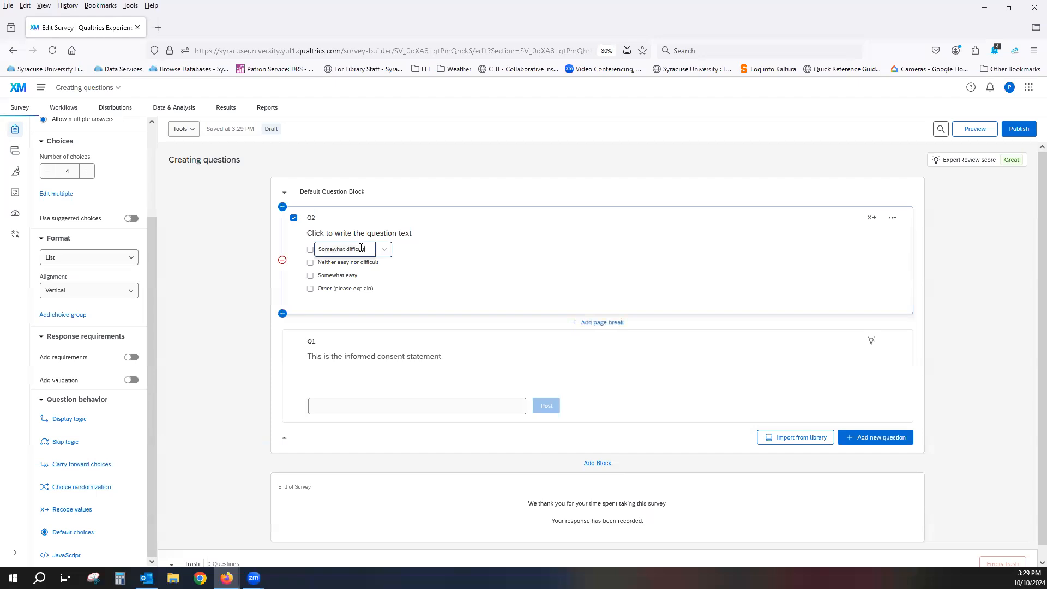
pyautogui.press('BackSpace')
pyautogui.press('BackSpace')
pyautogui.press('BackSpace')
pyautogui.press('BackSpace')
pyautogui.press('BackSpace')
pyautogui.press('BackSpace')
pyautogui.press('BackSpace')
pyautogui.press('BackSpace')
pyautogui.press('BackSpace')
pyautogui.press('BackSpace')
pyautogui.press('BackSpace')
pyautogui.press('BackSpace')
pyautogui.press('BackSpace')
pyautogui.press('BackSpace')
pyautogui.press('BackSpace')
pyautogui.press('BackSpace')
pyautogui.press('BackSpace')
pyautogui.press('BackSpace')
pyautogui.write('1990')
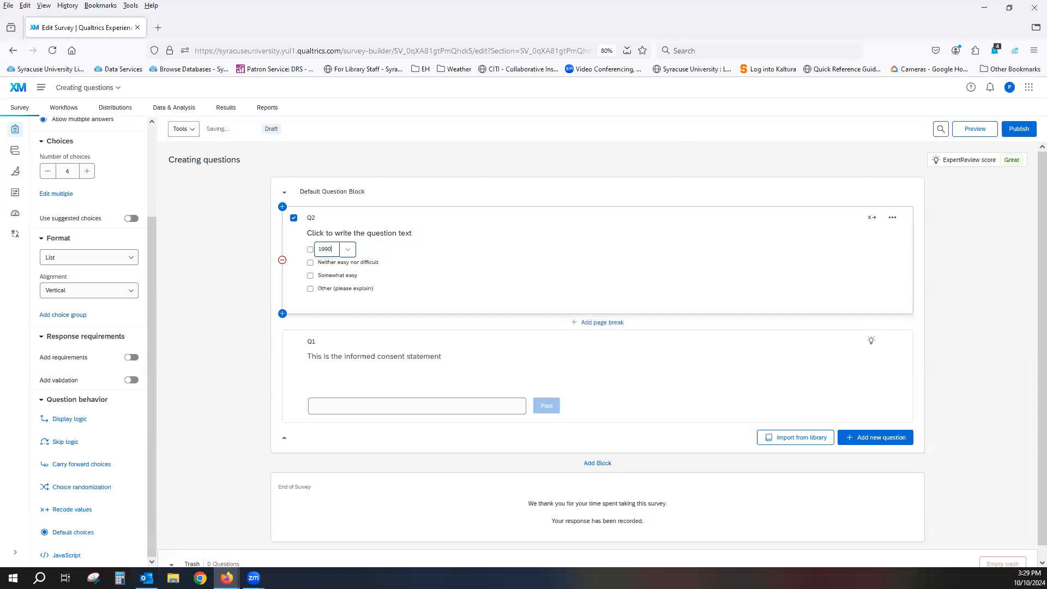
pyautogui.click(345, 263)
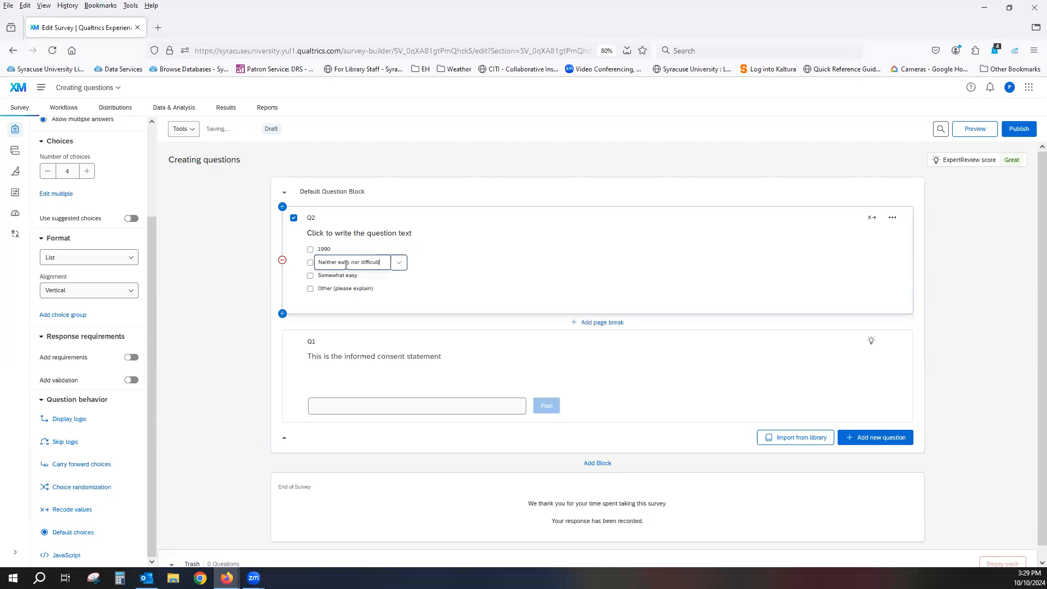
pyautogui.press('BackSpace')
pyautogui.press('BackSpace')
pyautogui.press('BackSpace')
pyautogui.press('BackSpace')
pyautogui.press('BackSpace')
pyautogui.press('BackSpace')
pyautogui.press('BackSpace')
pyautogui.press('BackSpace')
pyautogui.press('BackSpace')
pyautogui.press('BackSpace')
pyautogui.press('BackSpace')
pyautogui.press('BackSpace')
pyautogui.press('BackSpace')
pyautogui.press('BackSpace')
pyautogui.press('BackSpace')
pyautogui.press('BackSpace')
pyautogui.press('BackSpace')
pyautogui.press('BackSpace')
pyautogui.press('BackSpace')
pyautogui.press('BackSpace')
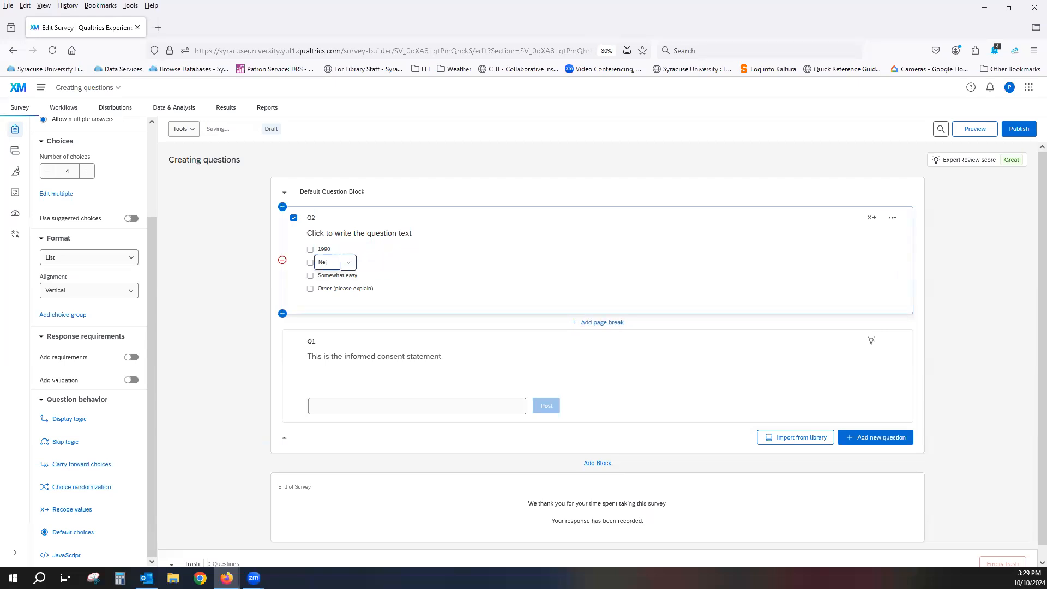
pyautogui.write('95')
# Rename Q2's third choice as 2000 and its fourth choice as 2005
pyautogui.click(347, 279)
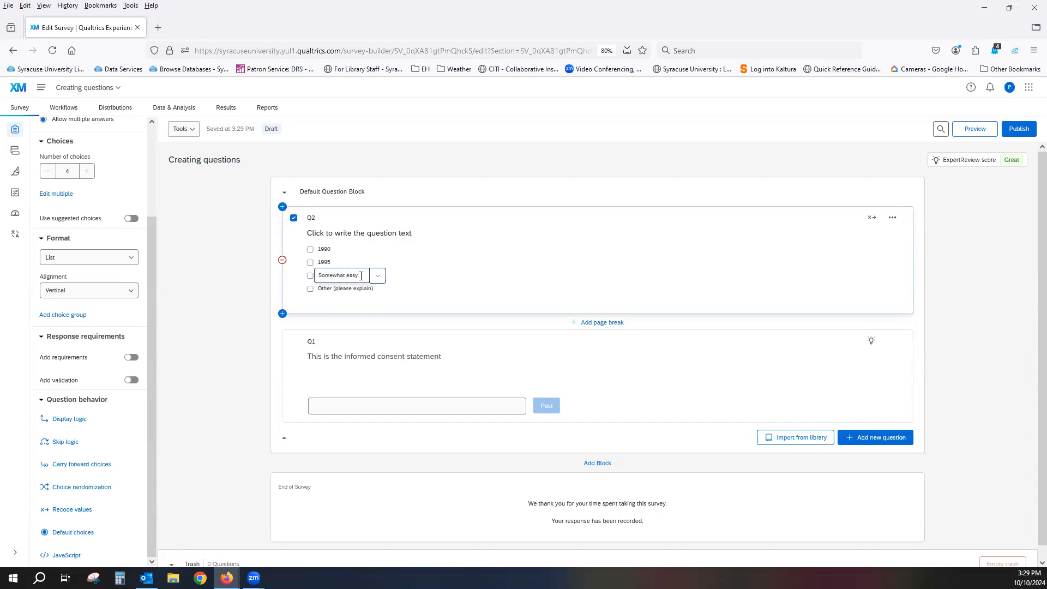
pyautogui.press('BackSpace')
pyautogui.press('BackSpace')
pyautogui.press('BackSpace')
pyautogui.press('BackSpace')
pyautogui.press('BackSpace')
pyautogui.press('BackSpace')
pyautogui.press('BackSpace')
pyautogui.press('BackSpace')
pyautogui.press('BackSpace')
pyautogui.press('BackSpace')
pyautogui.press('BackSpace')
pyautogui.press('BackSpace')
pyautogui.press('BackSpace')
pyautogui.write('2000')
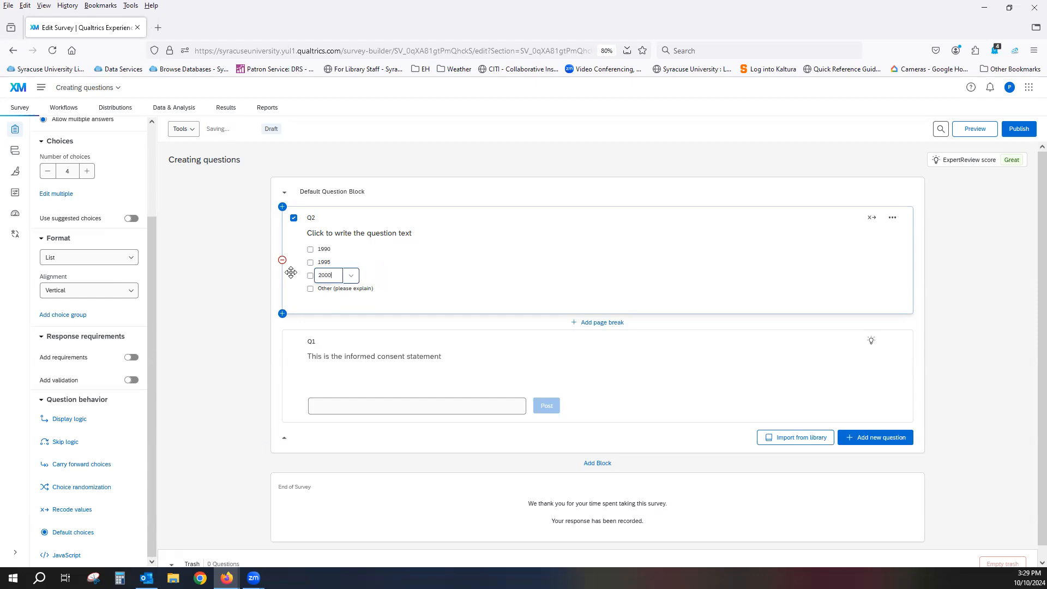
pyautogui.click(349, 288)
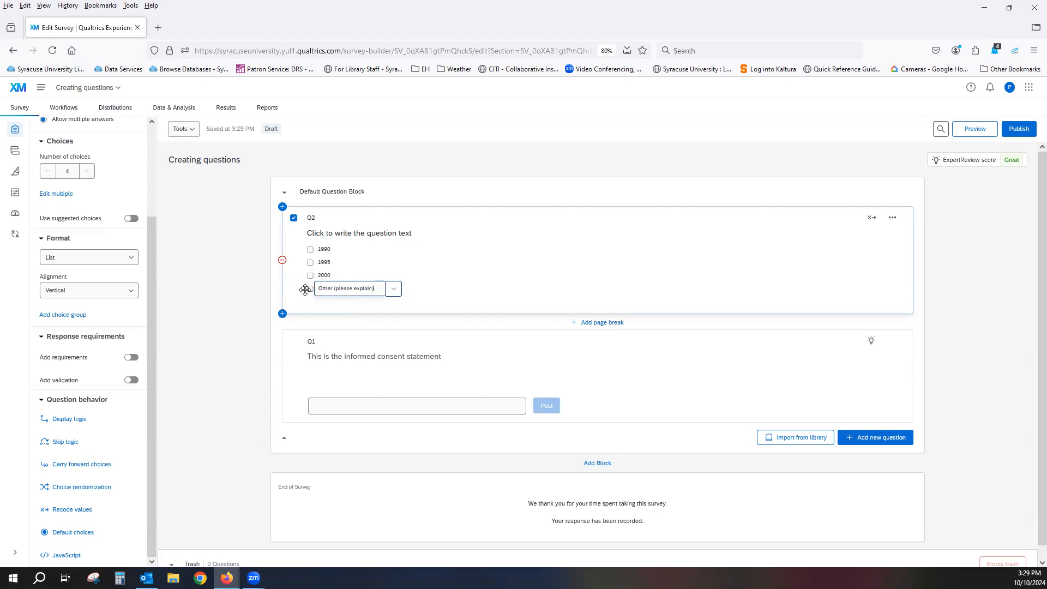
pyautogui.press('BackSpace')
pyautogui.press('BackSpace')
pyautogui.press('BackSpace')
pyautogui.press('BackSpace')
pyautogui.press('BackSpace')
pyautogui.press('BackSpace')
pyautogui.press('BackSpace')
pyautogui.press('BackSpace')
pyautogui.press('BackSpace')
pyautogui.press('BackSpace')
pyautogui.press('BackSpace')
pyautogui.press('BackSpace')
pyautogui.press('BackSpace')
pyautogui.press('BackSpace')
pyautogui.press('BackSpace')
pyautogui.press('BackSpace')
pyautogui.press('BackSpace')
pyautogui.press('BackSpace')
pyautogui.press('BackSpace')
pyautogui.press('BackSpace')
pyautogui.press('BackSpace')
pyautogui.write('2005')
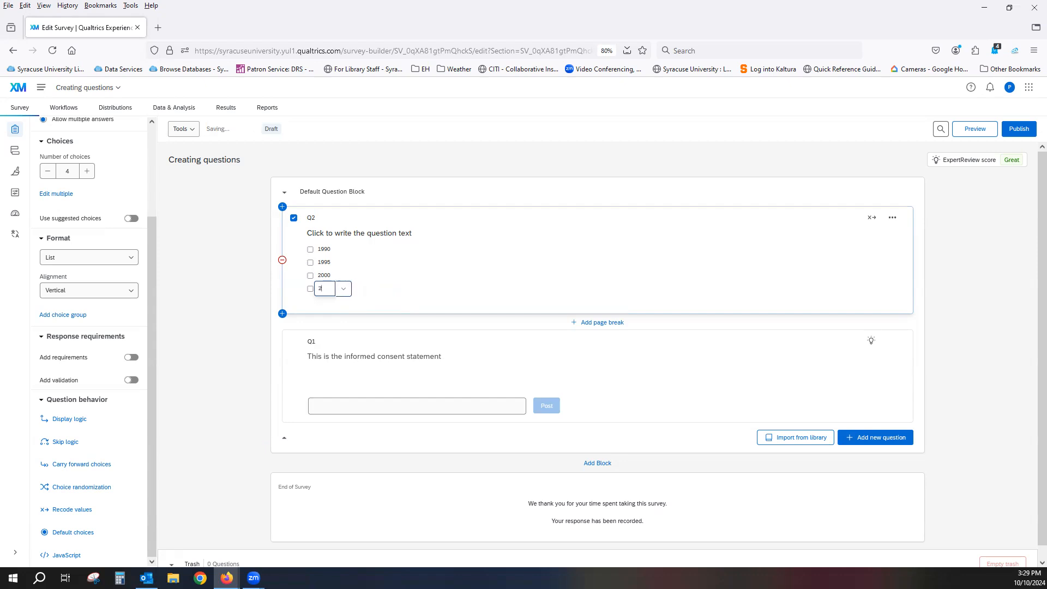
pyautogui.click(467, 283)
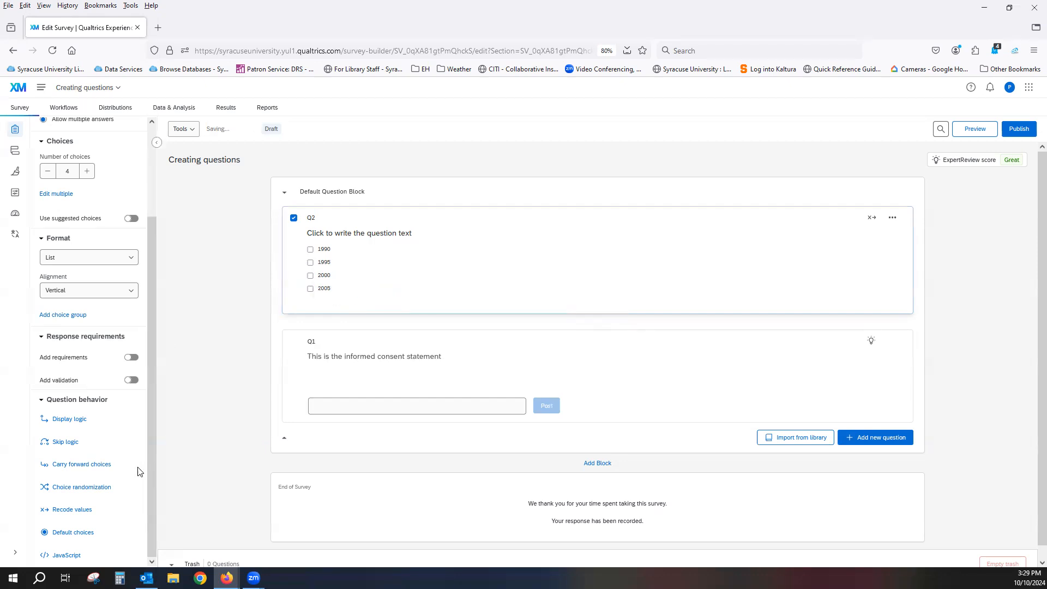
# Set the recode values of Q2's four year choices to 1990, 1995, 2000 and 2005 to match their labels
pyautogui.click(77, 510)
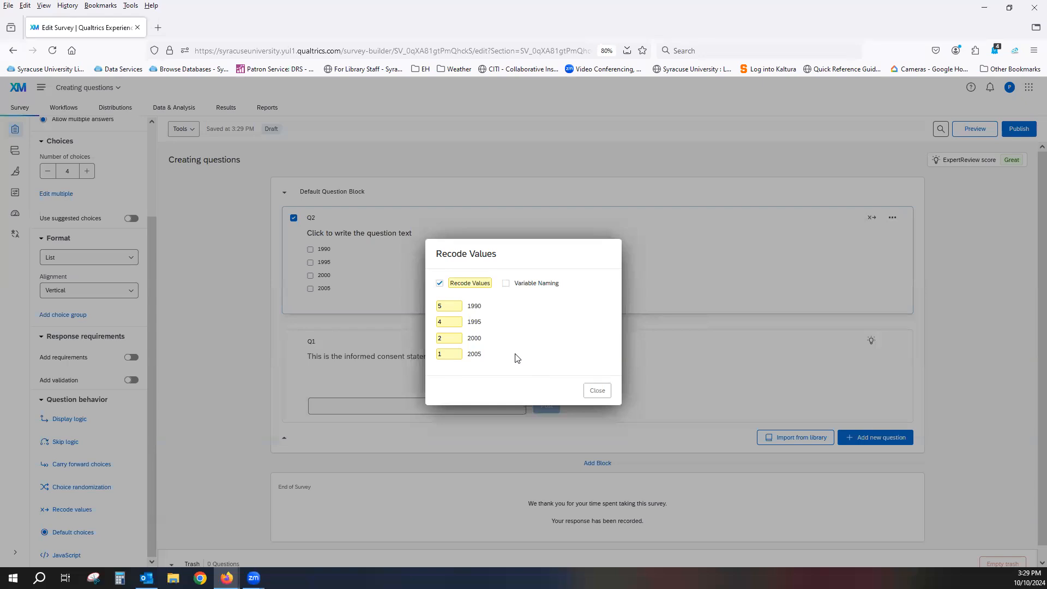
pyautogui.moveTo(460, 306); pyautogui.dragTo(410, 305)
pyautogui.write('1990')
pyautogui.moveTo(450, 322); pyautogui.dragTo(412, 321)
pyautogui.write('1995')
pyautogui.click(443, 338)
pyautogui.write('000')
pyautogui.moveTo(444, 354); pyautogui.dragTo(419, 357)
pyautogui.write('2005')
pyautogui.click(525, 364)
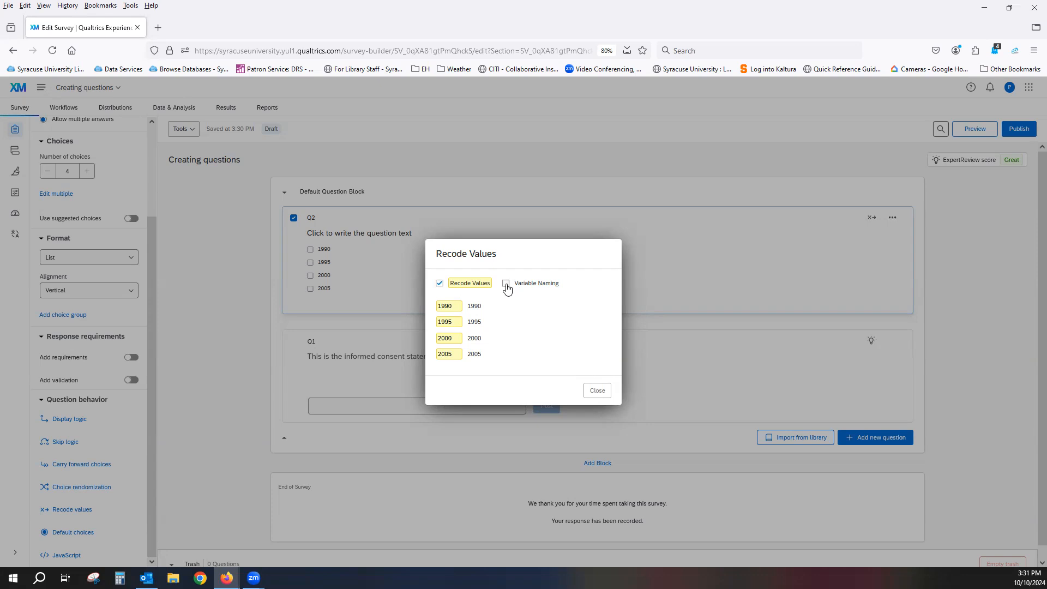
# Enable variable naming for Q2 and name the first choice's variable Nineteen ninety
pyautogui.click(507, 284)
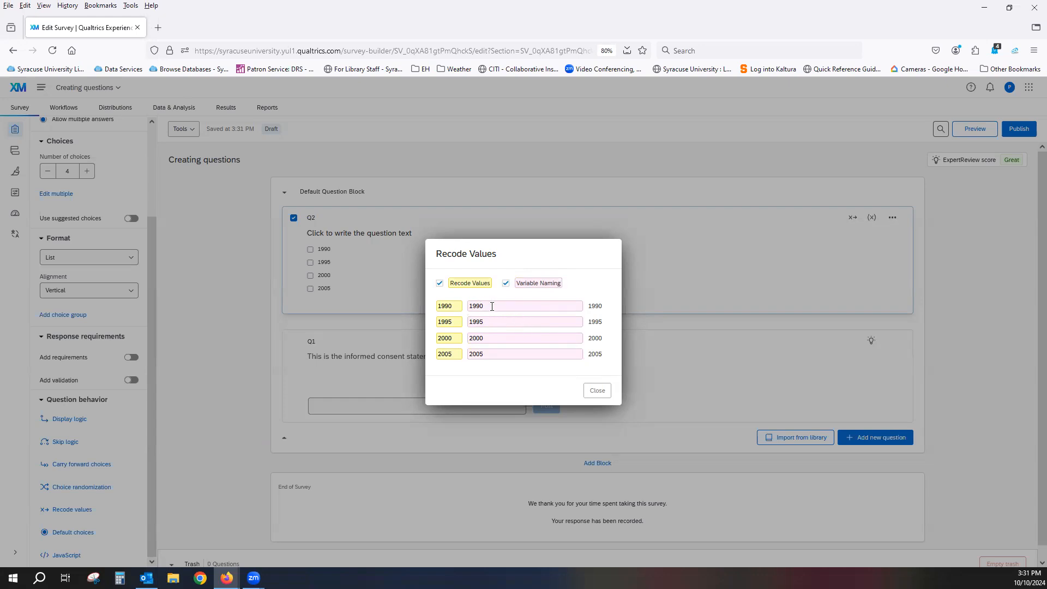
pyautogui.moveTo(493, 305); pyautogui.dragTo(466, 306)
pyautogui.write('Nineteen ninety')
pyautogui.click(597, 290)
pyautogui.click(597, 391)
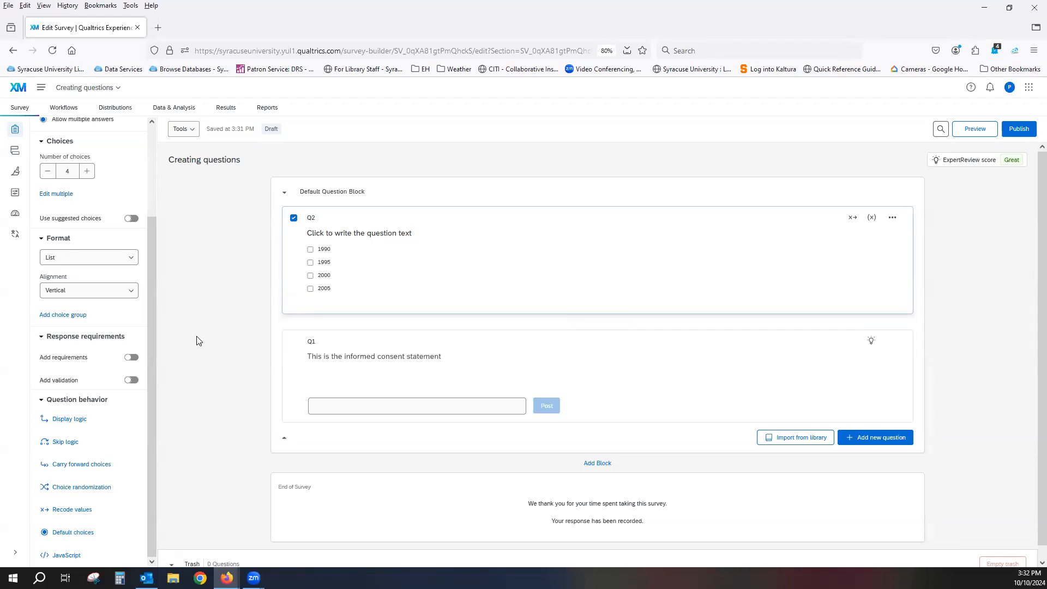
# Add a Request response requirement to Q2 and turn on validation for minimum choices selected
pyautogui.click(136, 362)
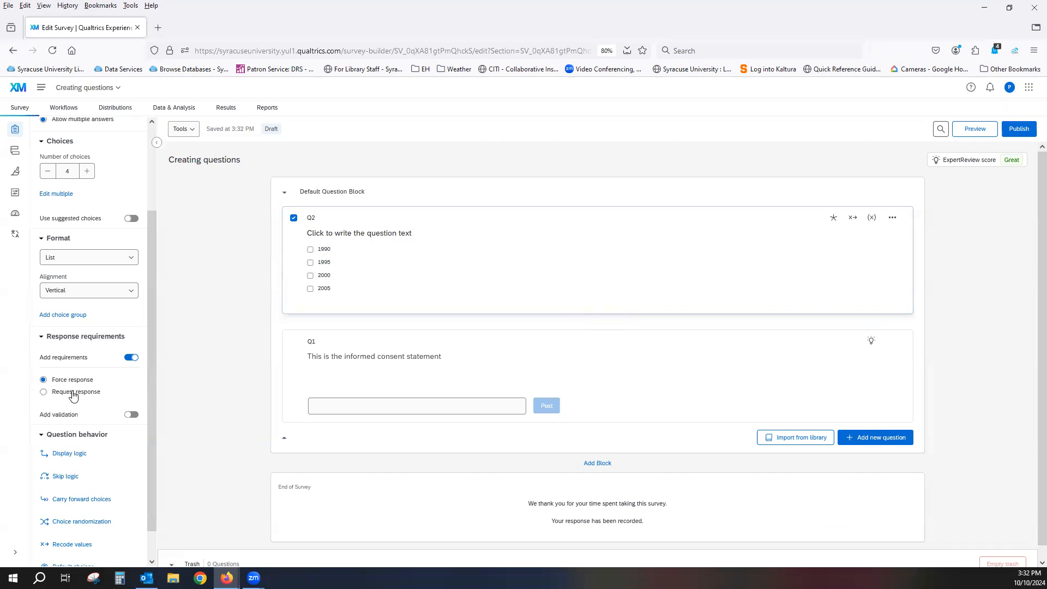
pyautogui.click(74, 393)
pyautogui.click(132, 415)
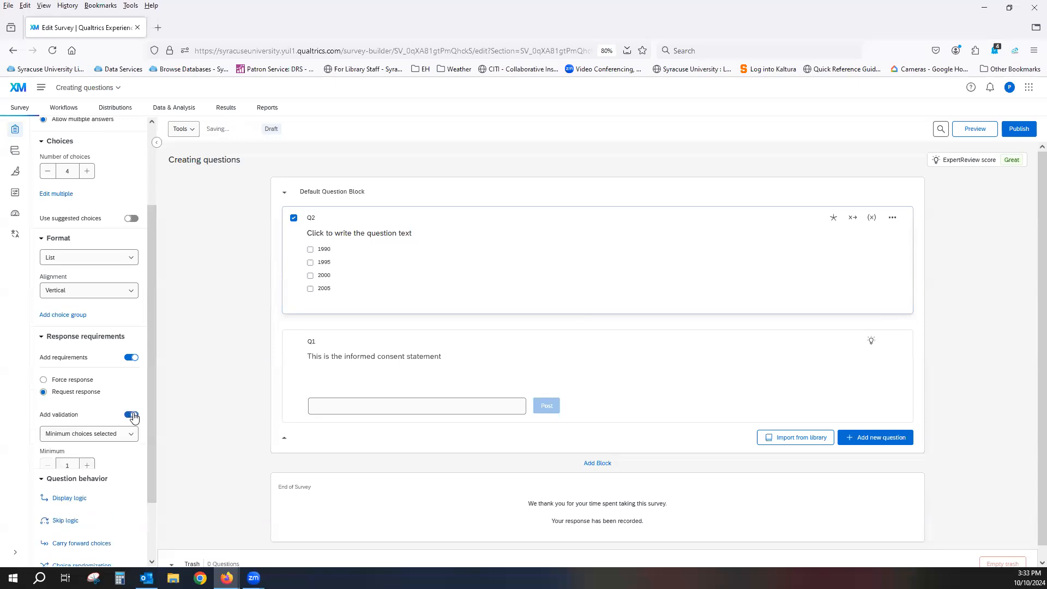
pyautogui.moveTo(148, 411); pyautogui.dragTo(152, 477)
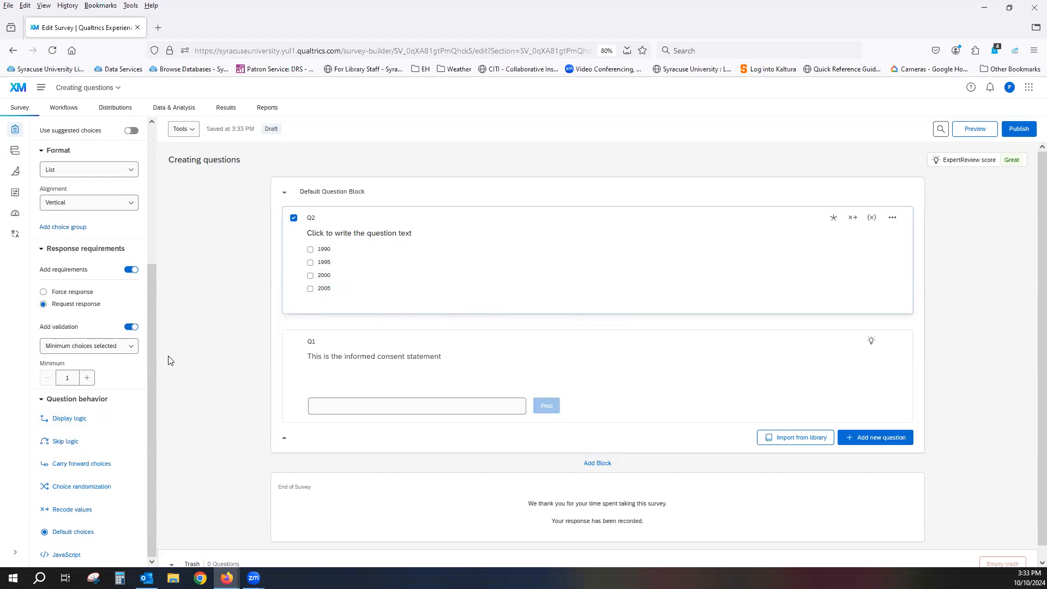
pyautogui.click(130, 349)
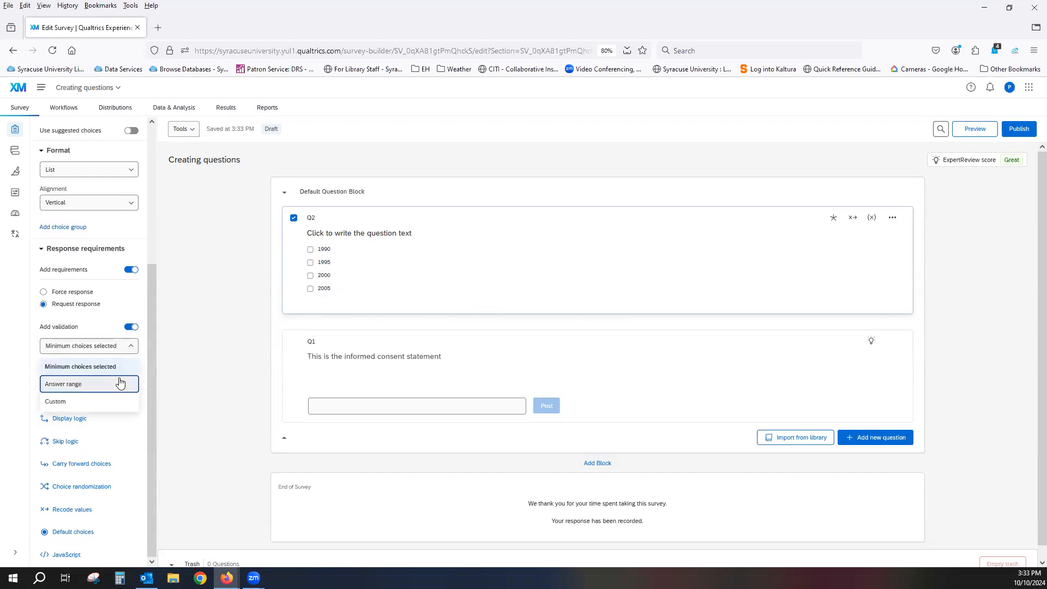
pyautogui.click(205, 349)
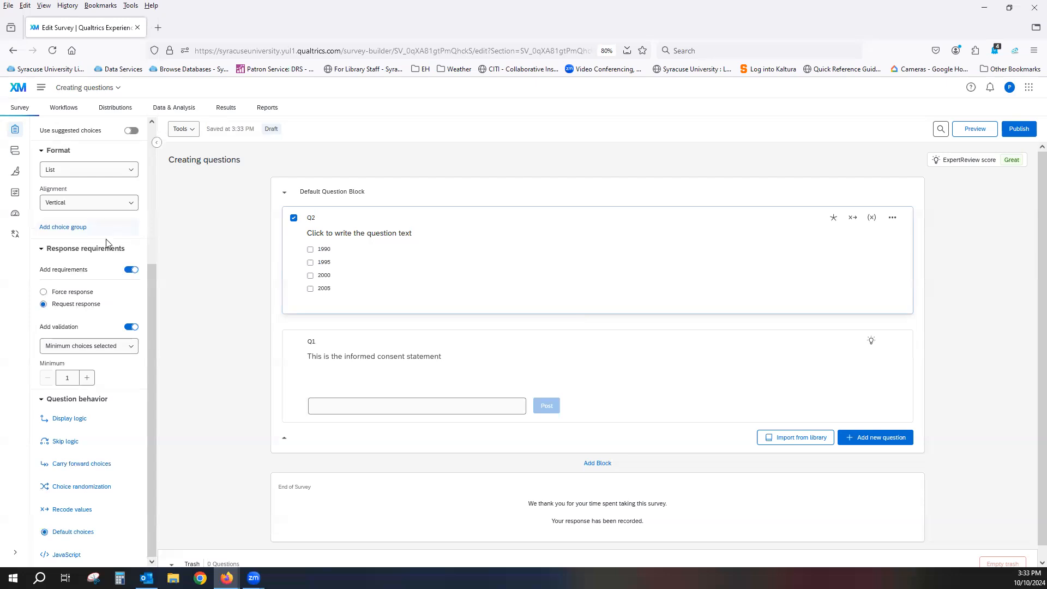
# Change Q2's answer type to allow one answer
pyautogui.scroll(1, 101, 247)
pyautogui.scroll(5, 100, 247)
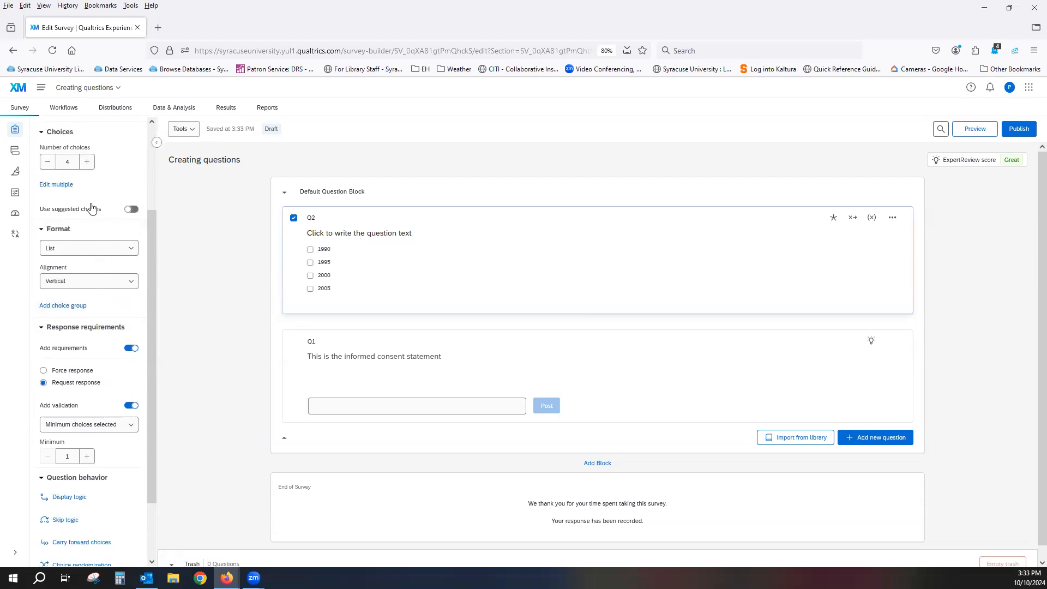
pyautogui.click(77, 174)
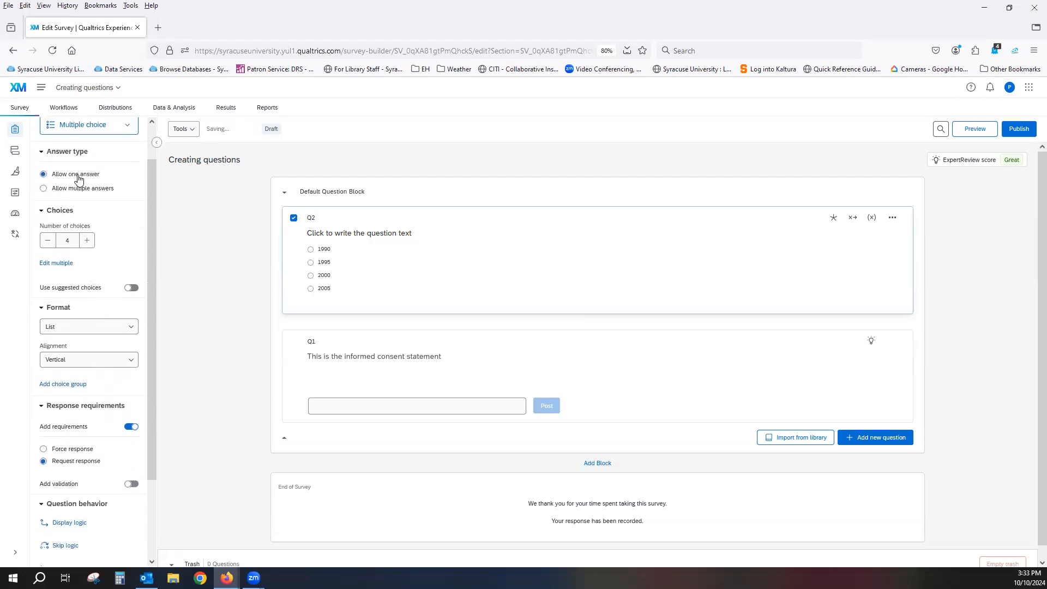
# Add custom validation to Q2 that passes if its Nineteen ninety choice is selected
pyautogui.scroll(-1, 98, 220)
pyautogui.scroll(-2, 98, 221)
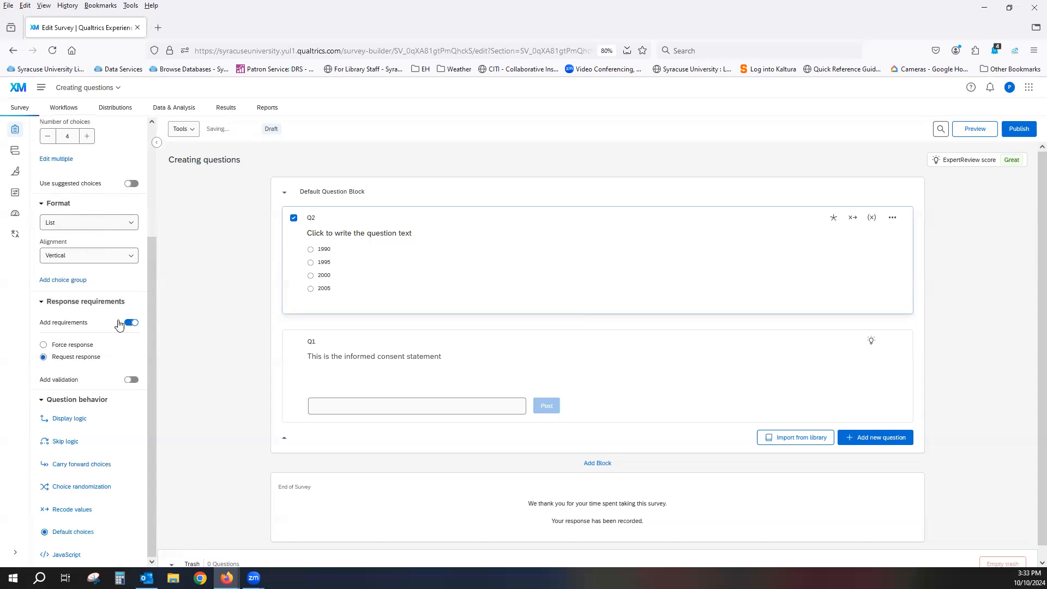
pyautogui.click(132, 380)
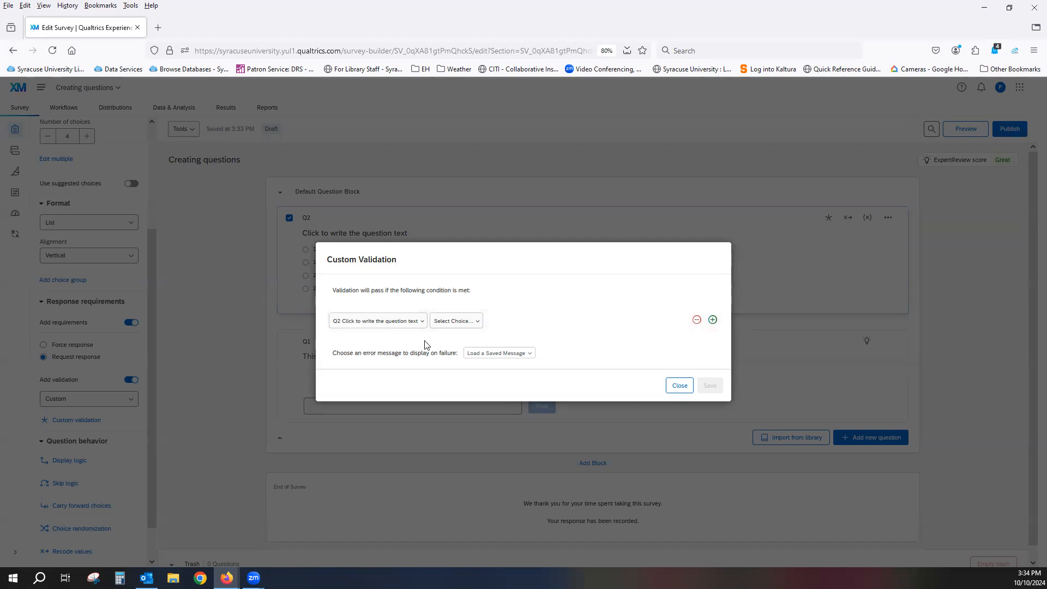
pyautogui.click(398, 324)
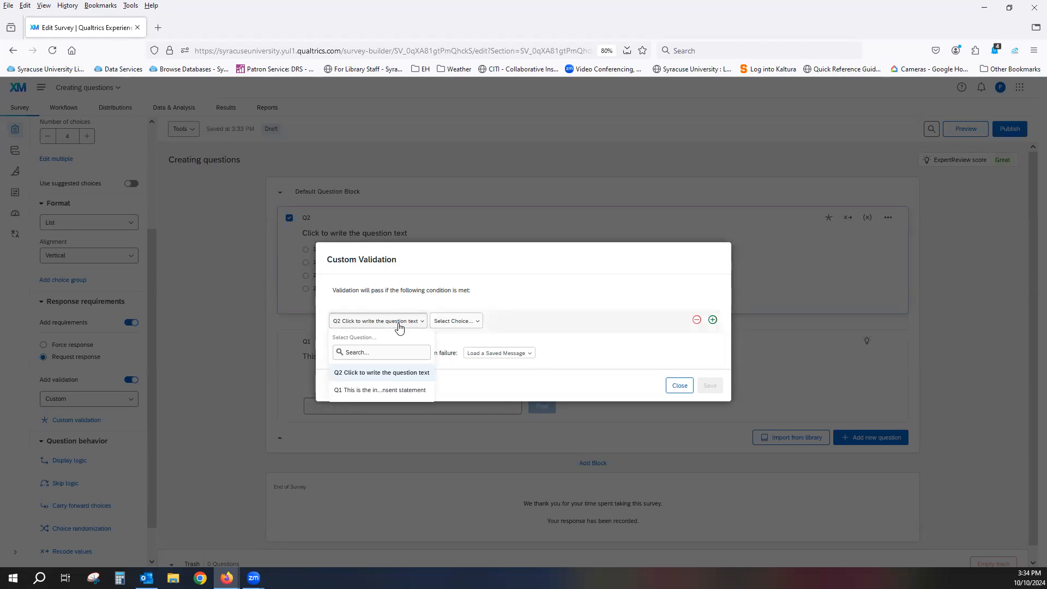
pyautogui.click(400, 376)
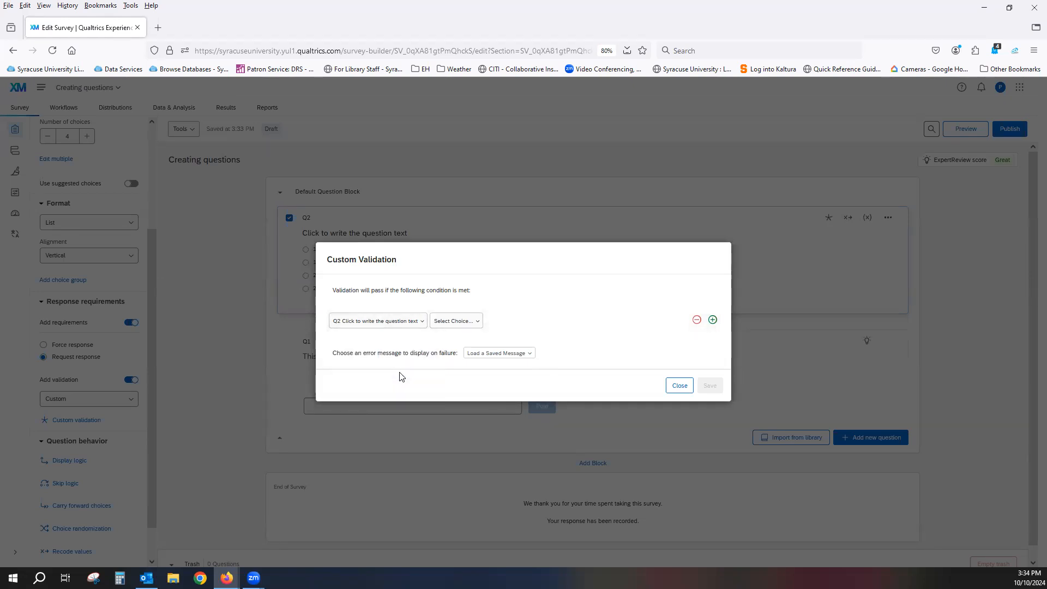
pyautogui.click(478, 325)
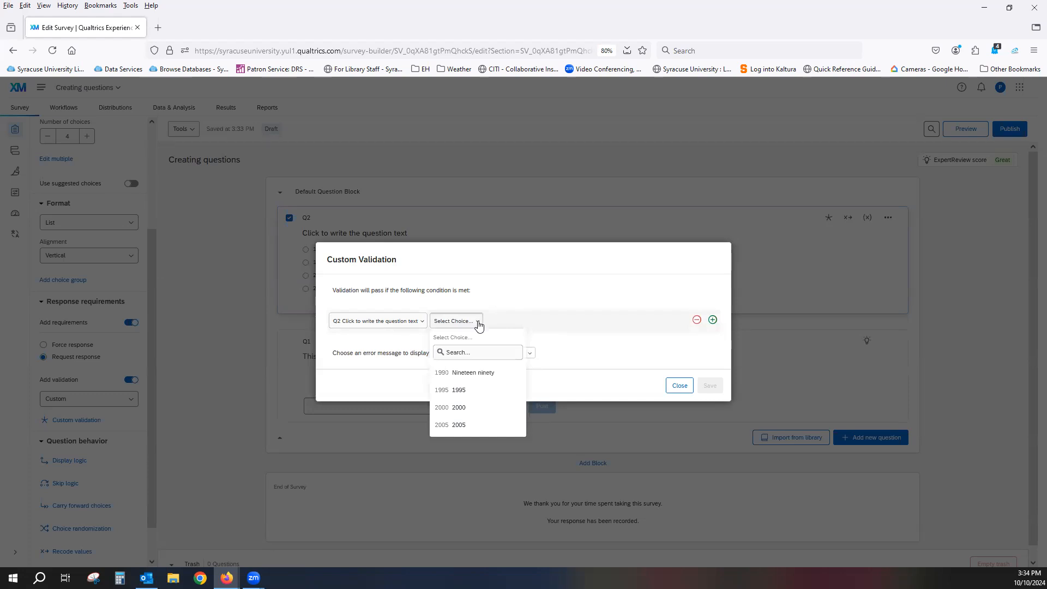
pyautogui.click(478, 377)
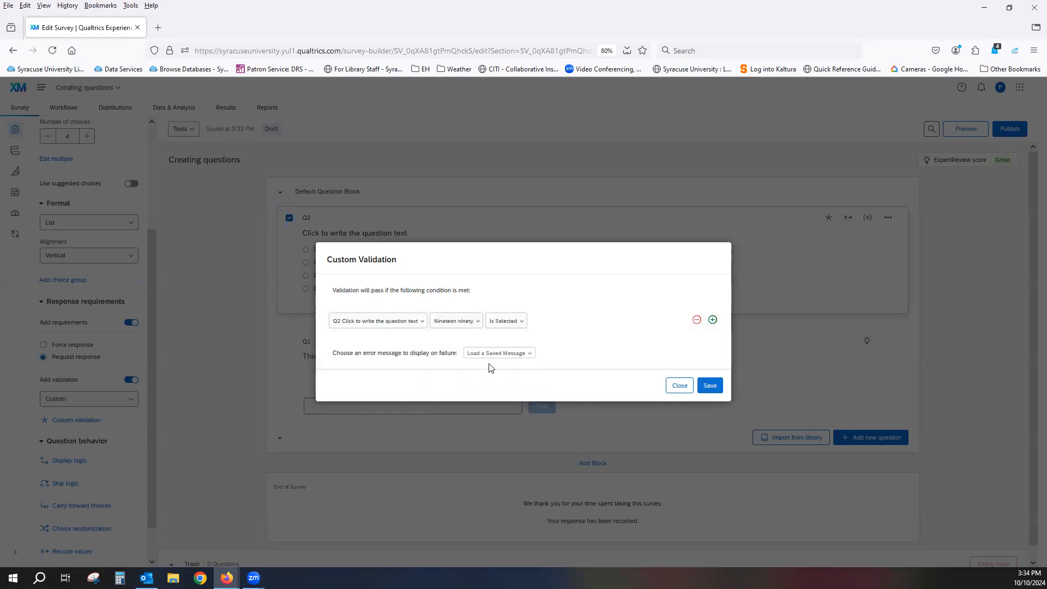
pyautogui.click(521, 323)
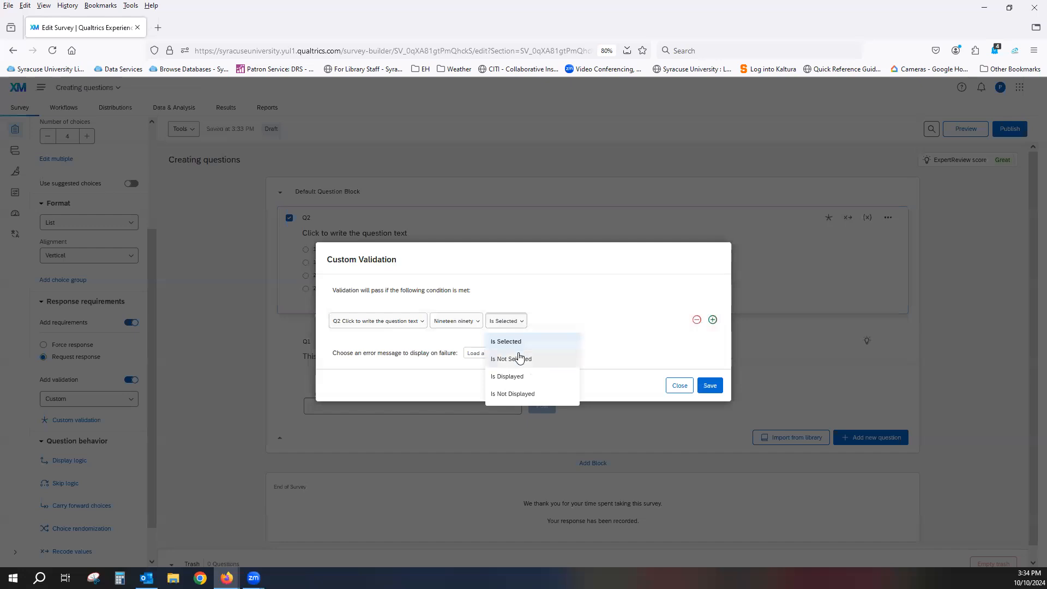
pyautogui.click(556, 325)
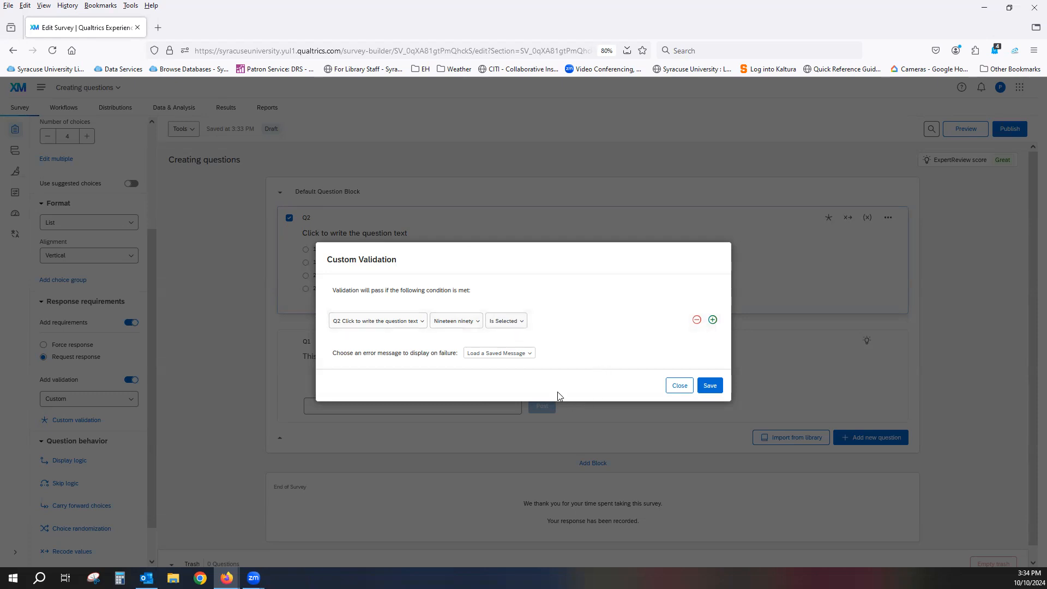
# Choose the system default message Require text box entry as the custom validation's failure message
pyautogui.click(529, 357)
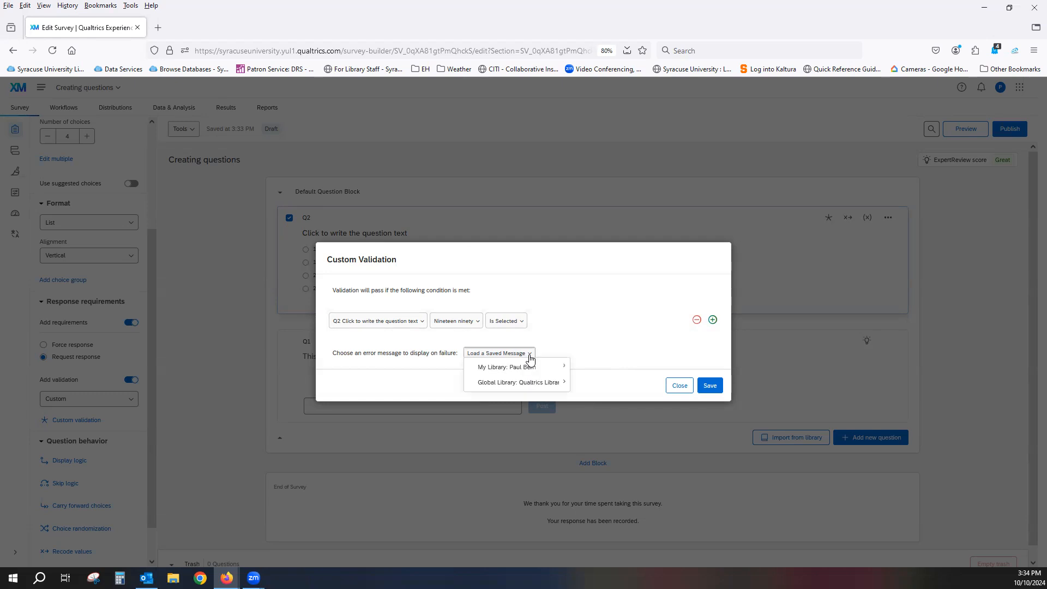
pyautogui.moveTo(521, 374)
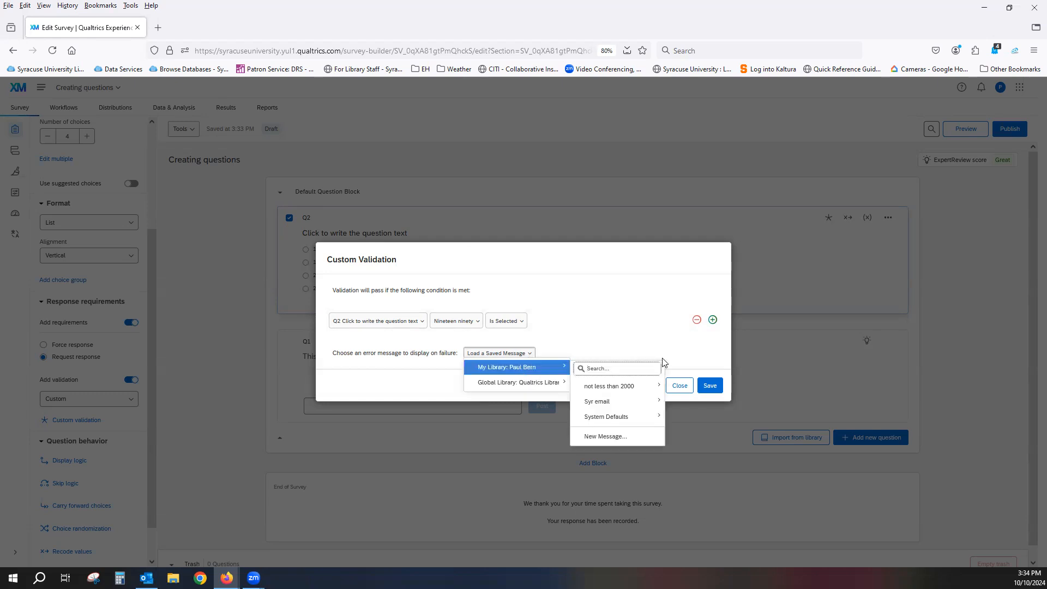
pyautogui.moveTo(620, 424)
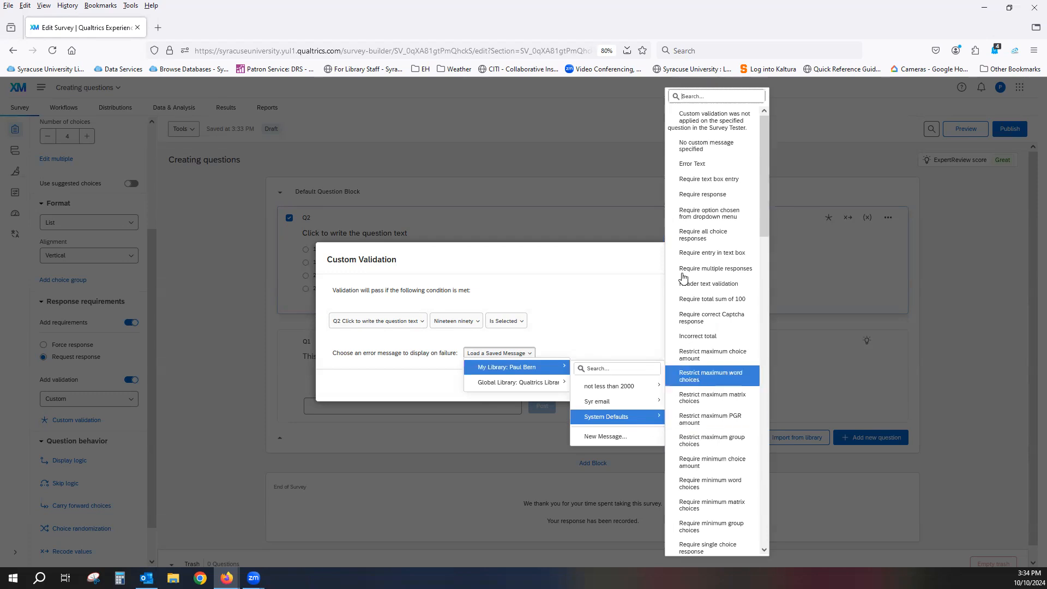
pyautogui.click(680, 184)
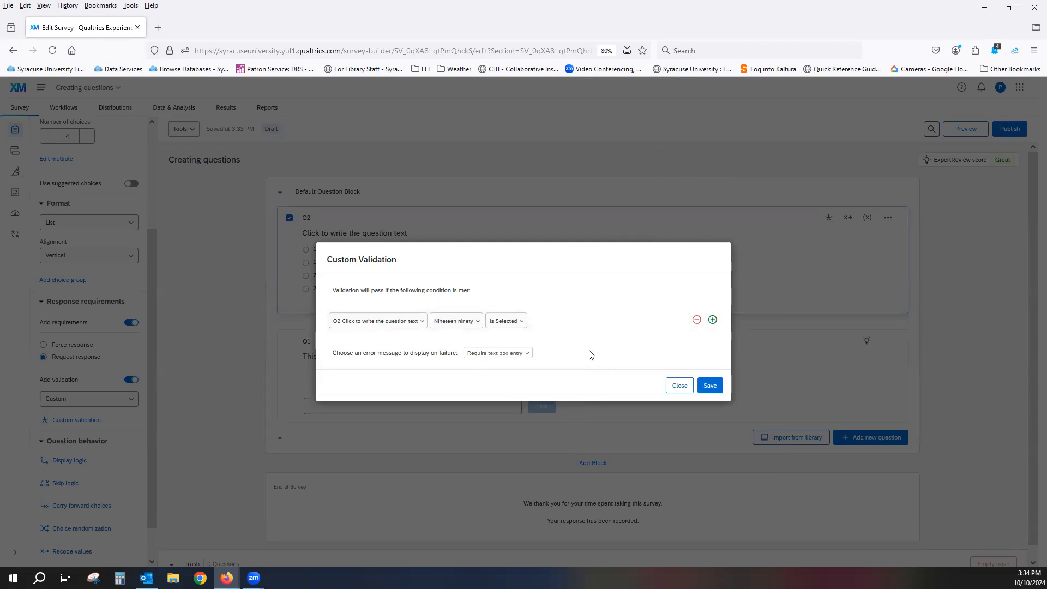
# Try a second validation condition joined with Or, and remove that condition
pyautogui.click(713, 320)
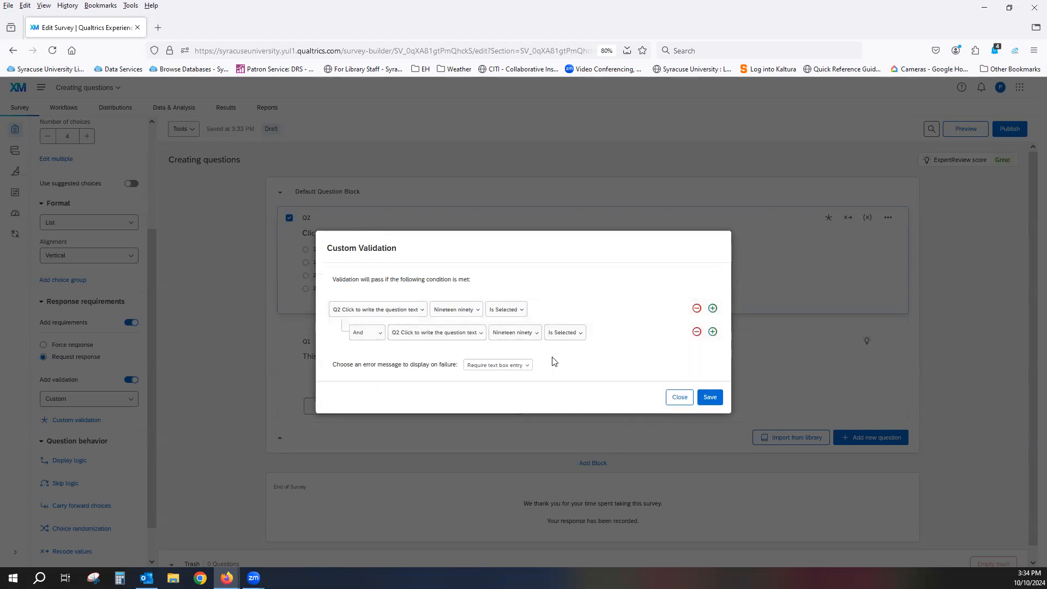
pyautogui.click(377, 334)
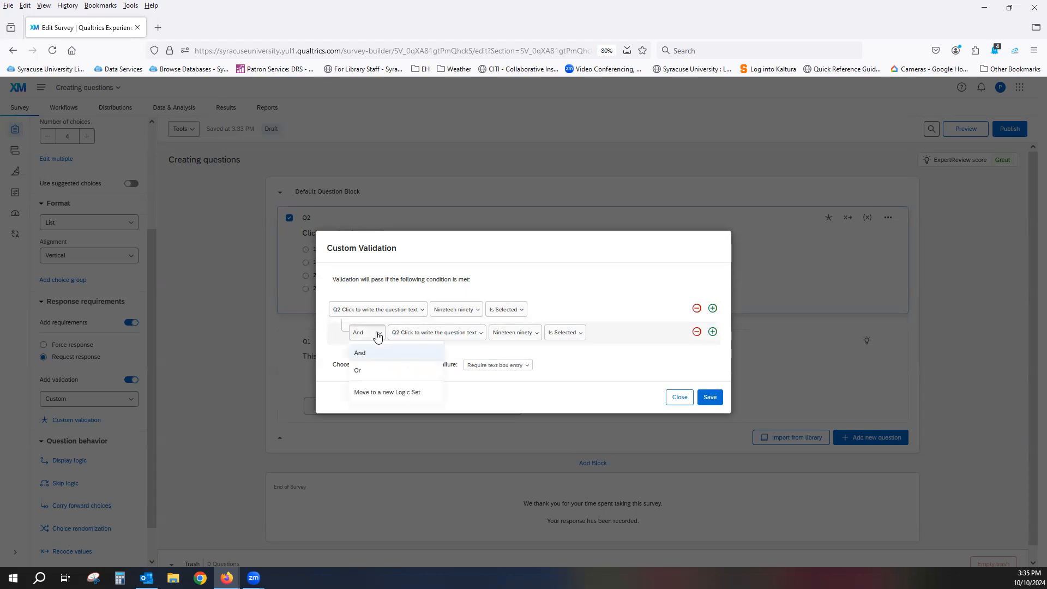
pyautogui.click(364, 371)
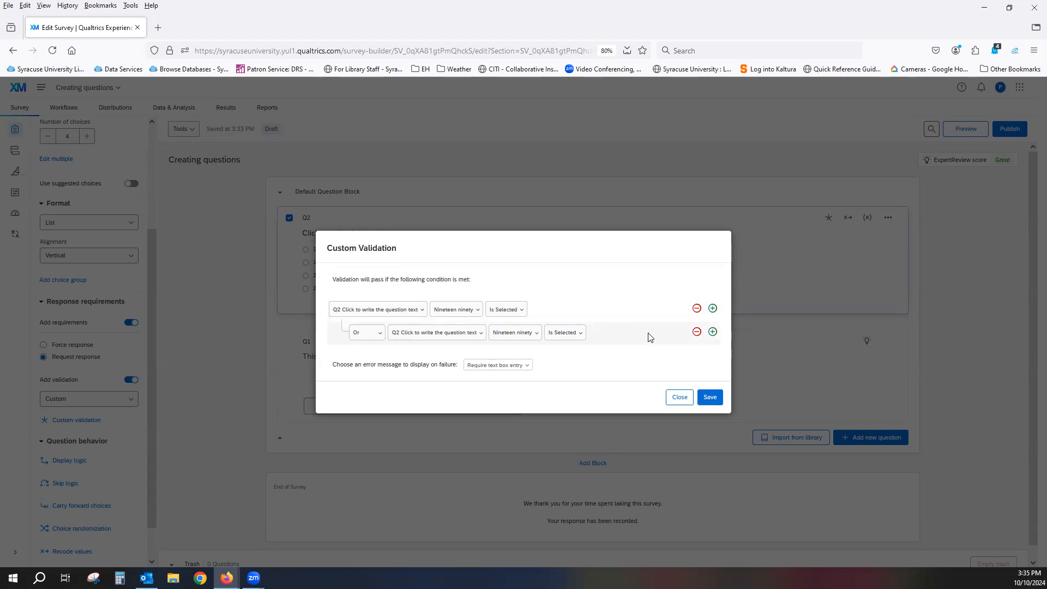
pyautogui.click(697, 333)
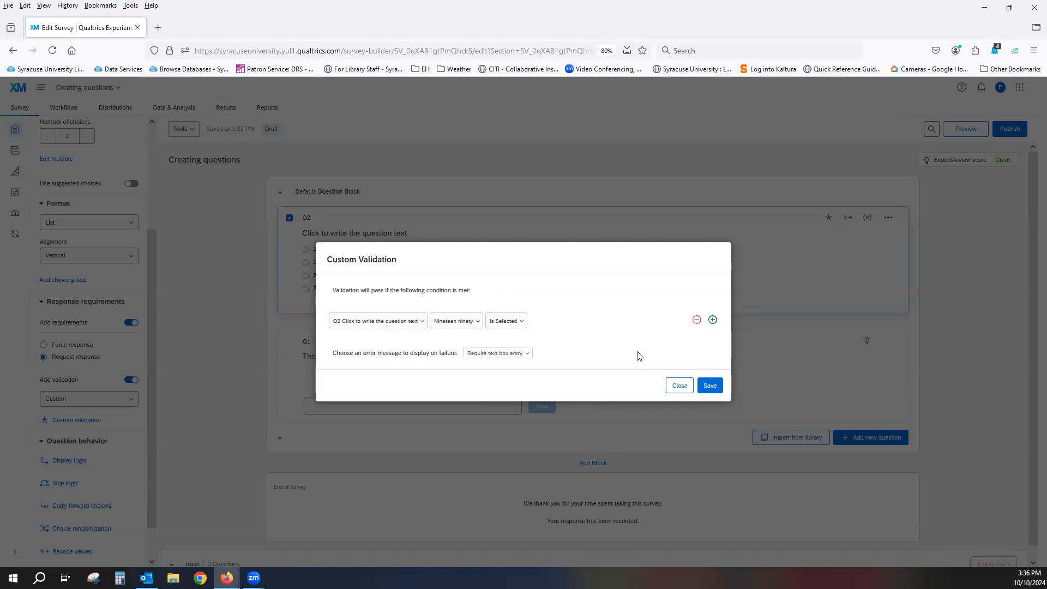
# Save Q2's custom validation and open the survey preview
pyautogui.click(708, 386)
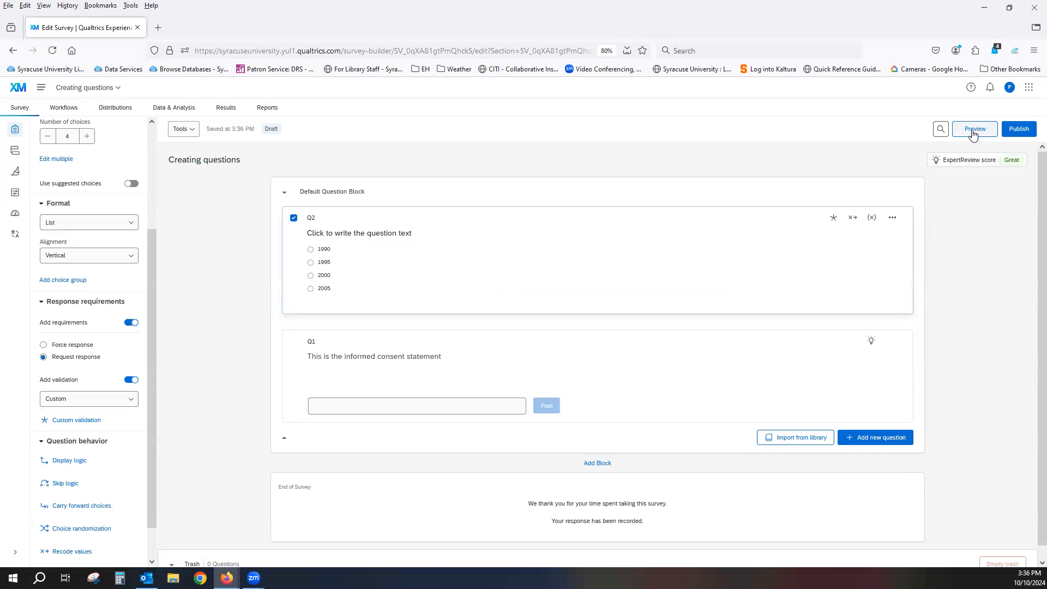
pyautogui.click(894, 219)
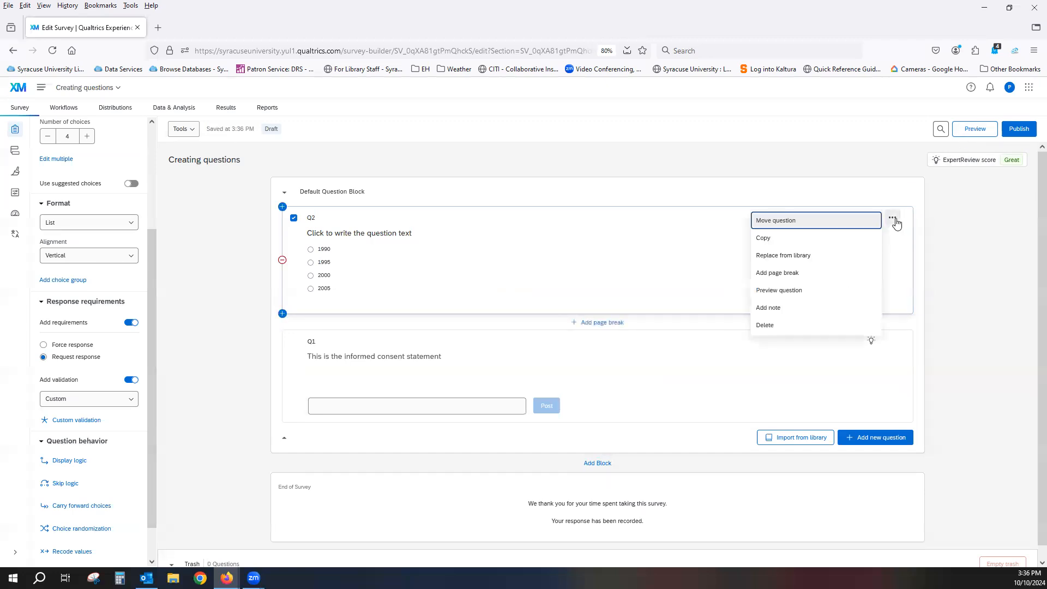
pyautogui.click(951, 226)
pyautogui.click(975, 128)
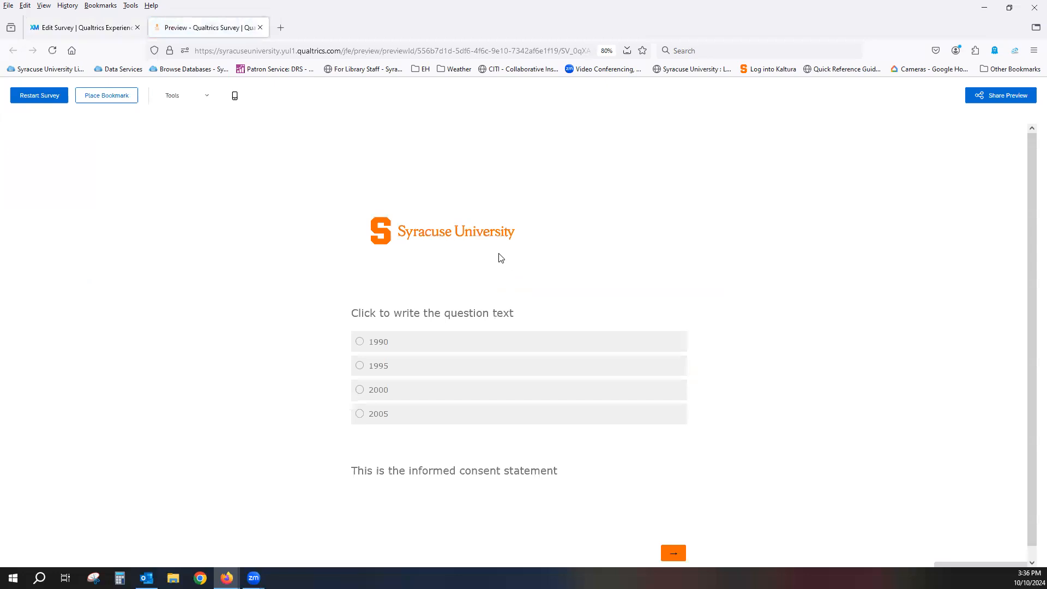
# Test Q2's validation in the preview by submitting the answer 1995 and resubmitting with 1990
pyautogui.click(375, 371)
pyautogui.scroll(-1, 792, 503)
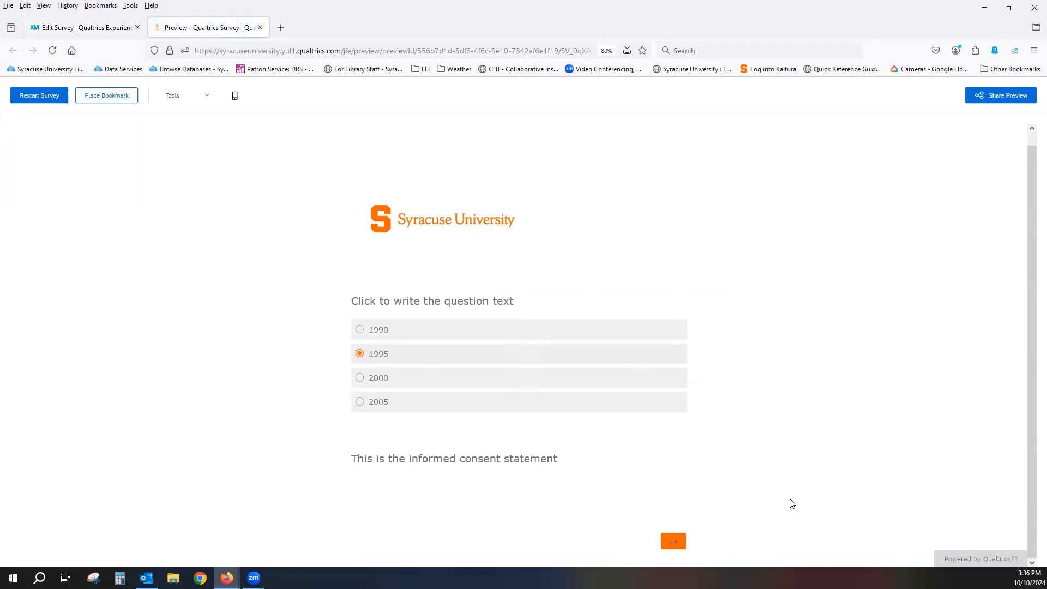
pyautogui.click(670, 542)
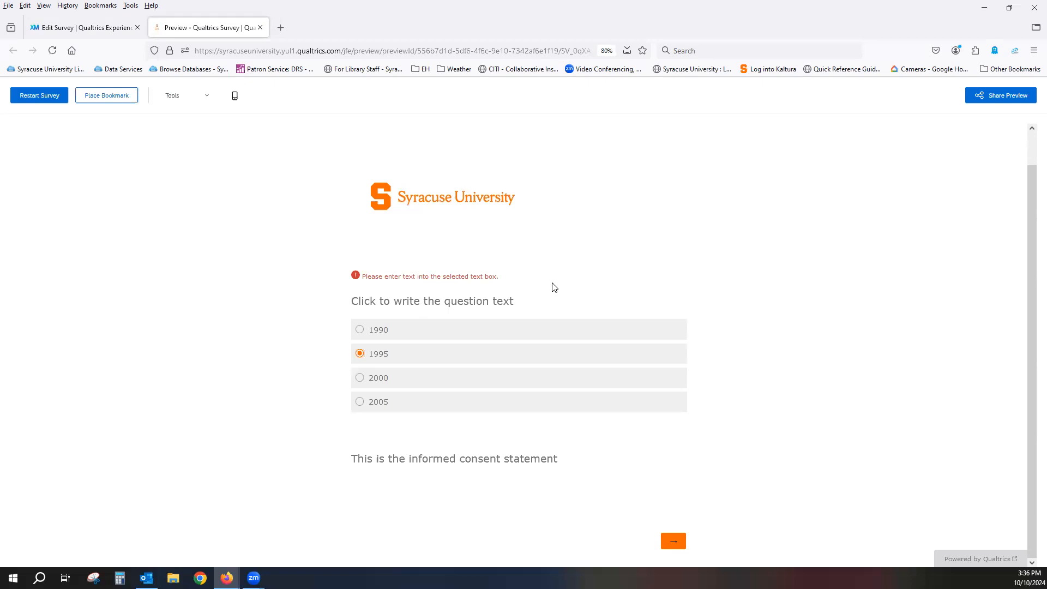
pyautogui.click(386, 333)
pyautogui.click(674, 543)
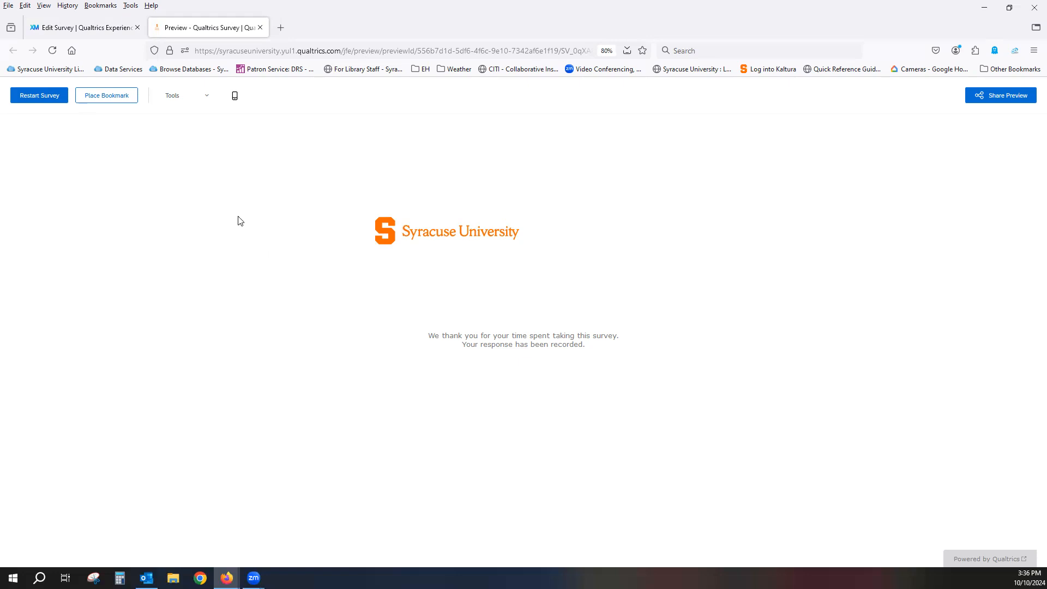
# Restart the survey preview and display the QR code for previewing it on another device
pyautogui.click(33, 96)
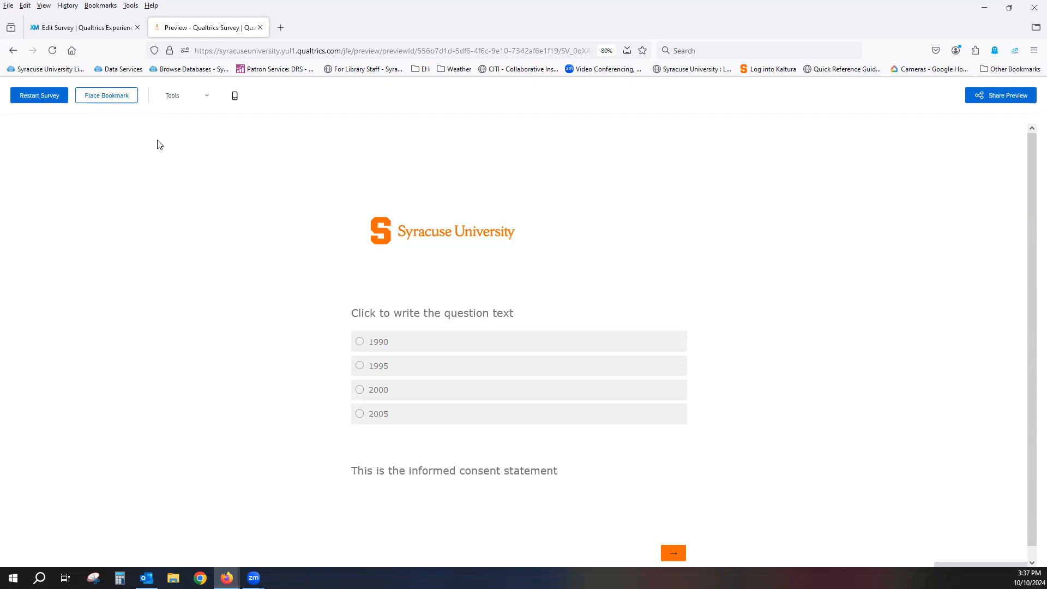
pyautogui.click(207, 101)
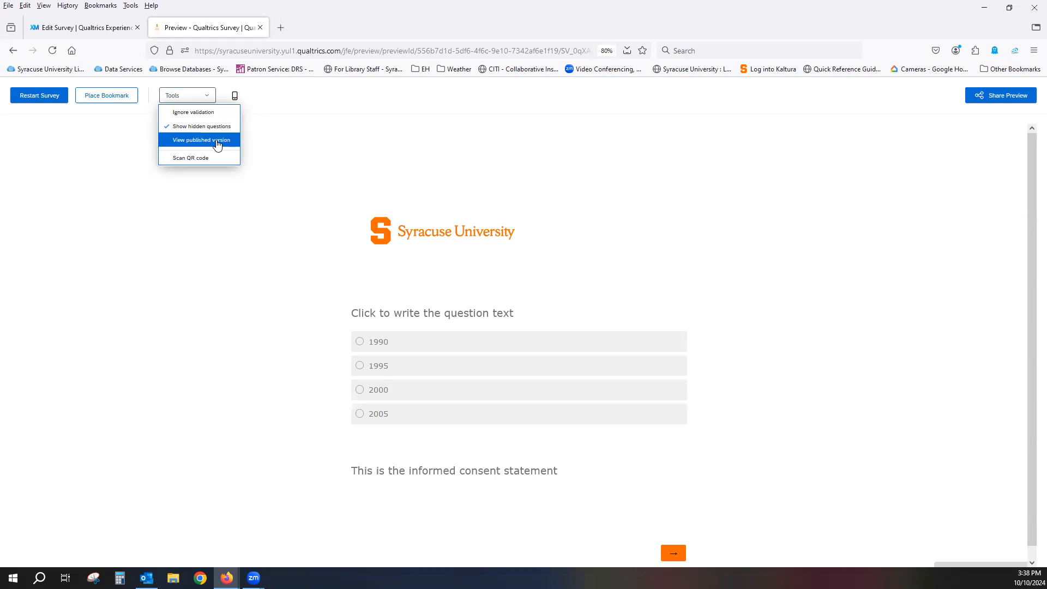
pyautogui.click(196, 158)
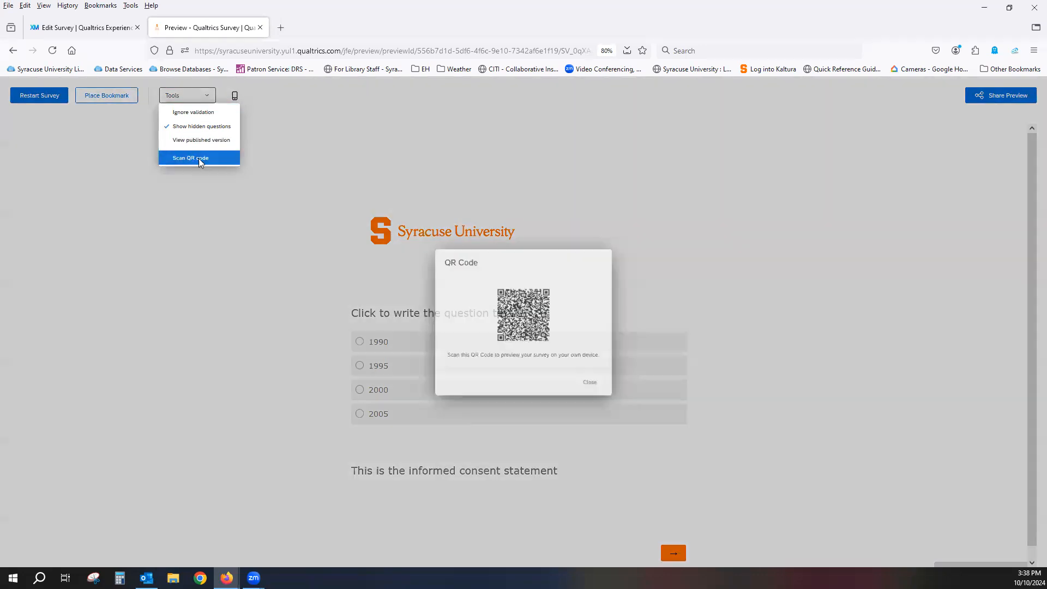
# Close the QR code and turn on the mobile view beside the survey preview
pyautogui.click(596, 390)
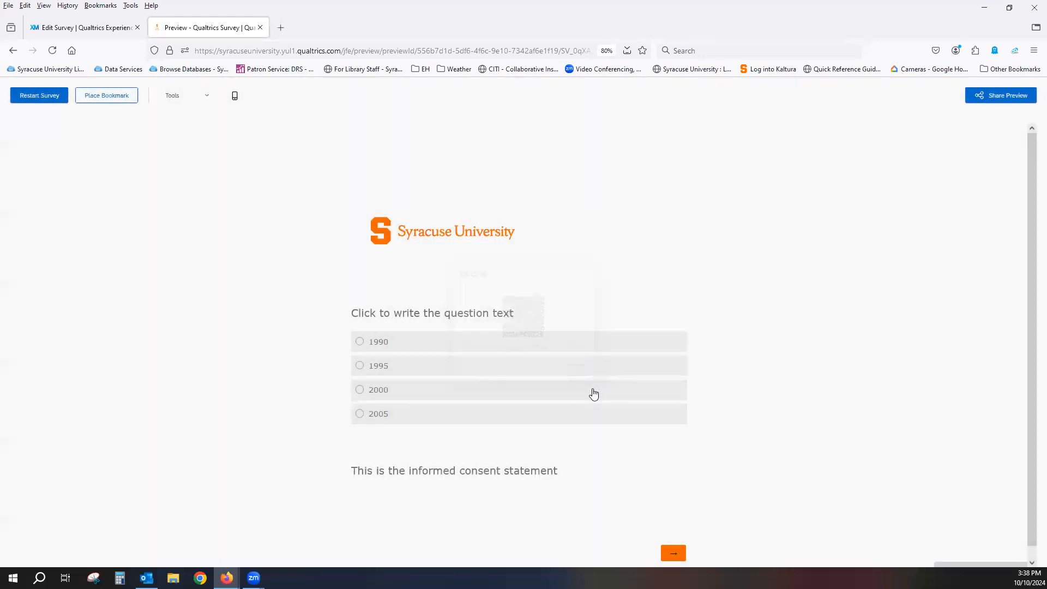
pyautogui.click(235, 97)
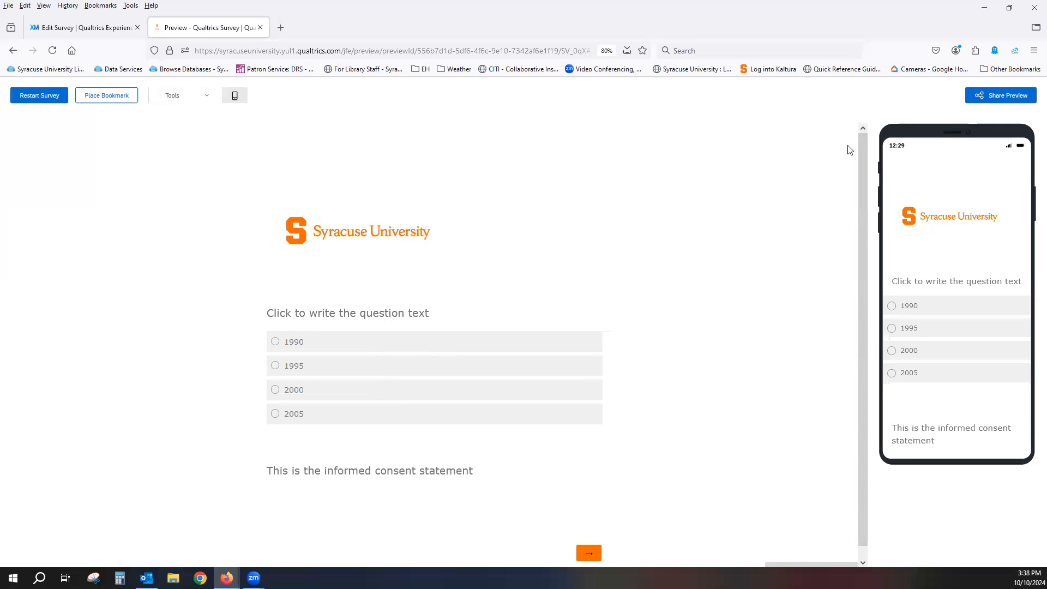
# Copy the shareable preview link, save the sharing settings with Brand internal only visibility, and close the survey preview
pyautogui.click(1005, 98)
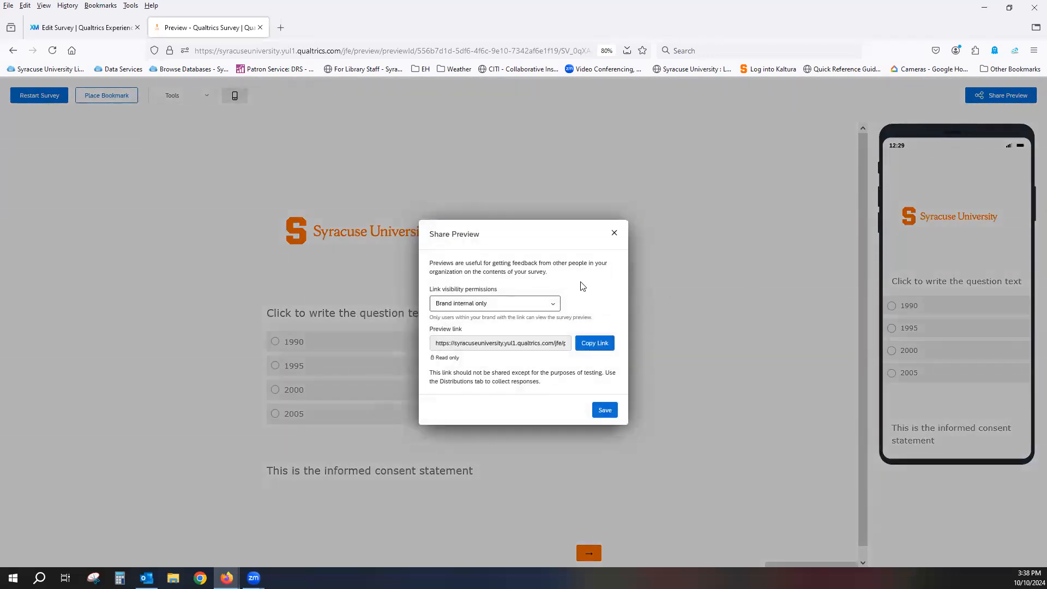
pyautogui.click(553, 308)
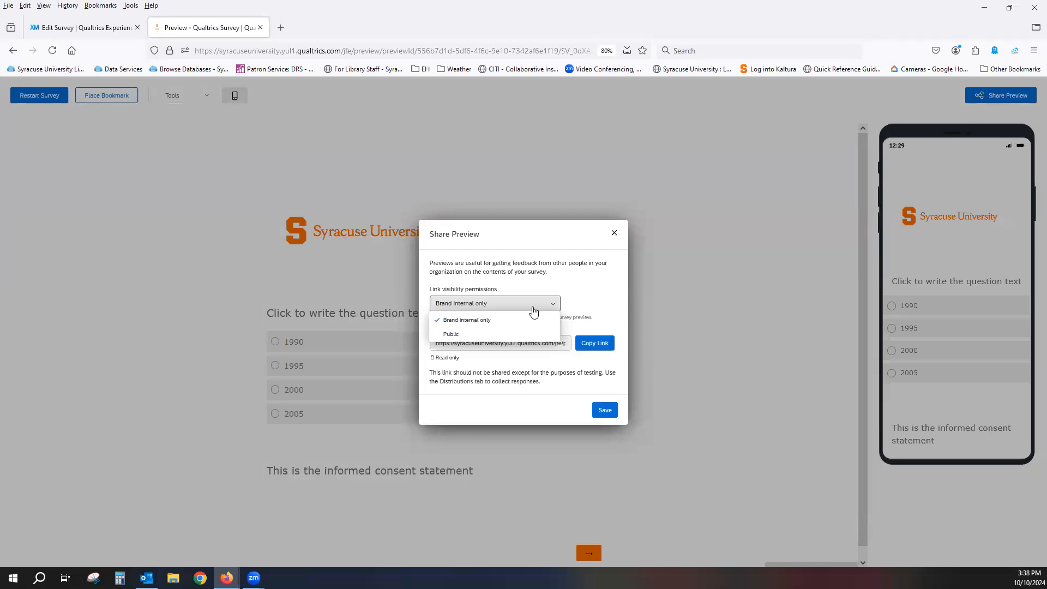
pyautogui.click(534, 308)
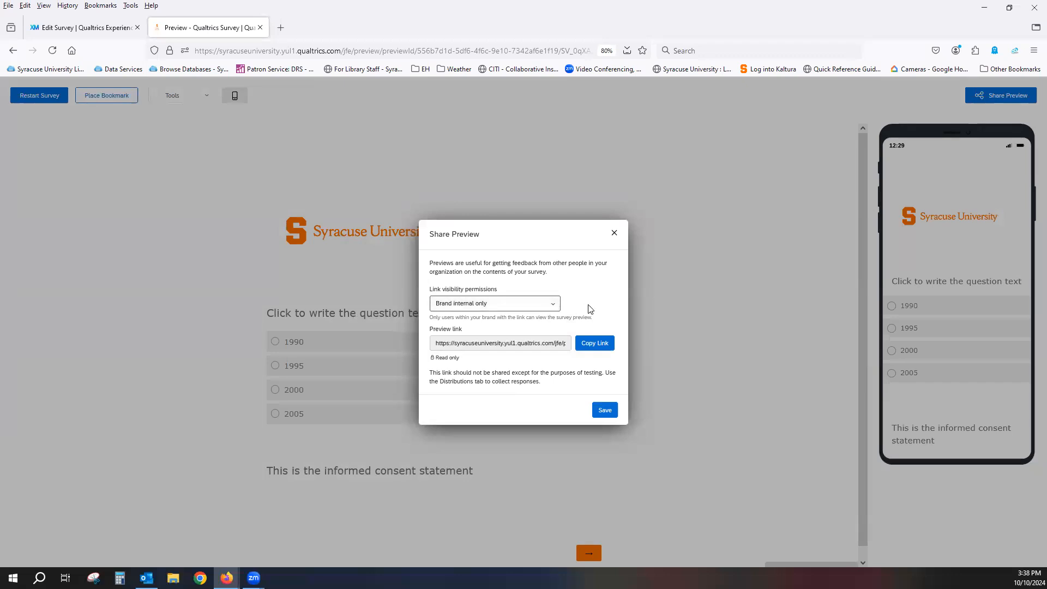
pyautogui.click(600, 349)
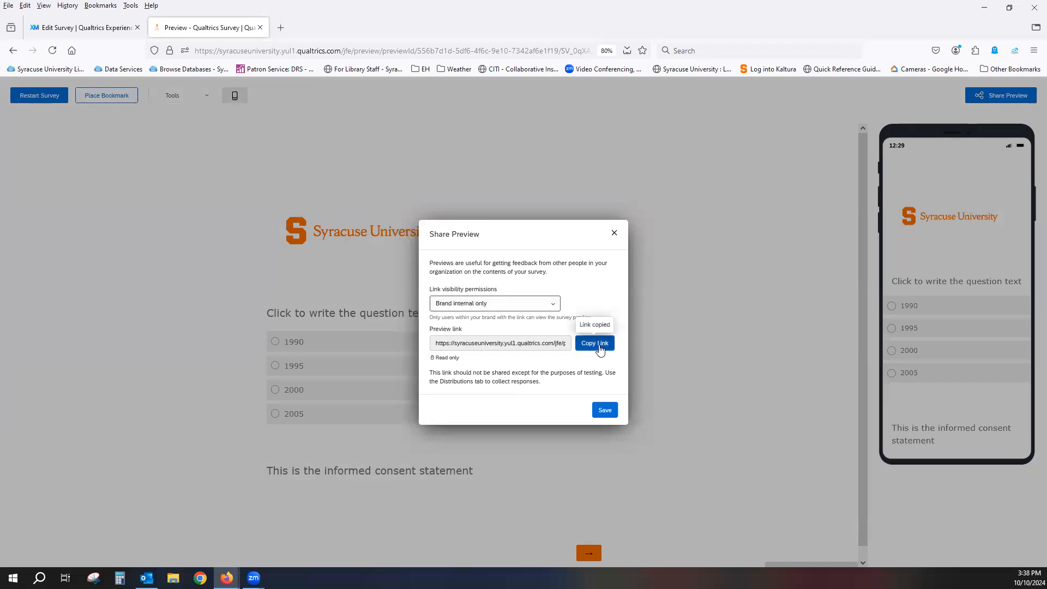
pyautogui.click(486, 381)
pyautogui.click(516, 402)
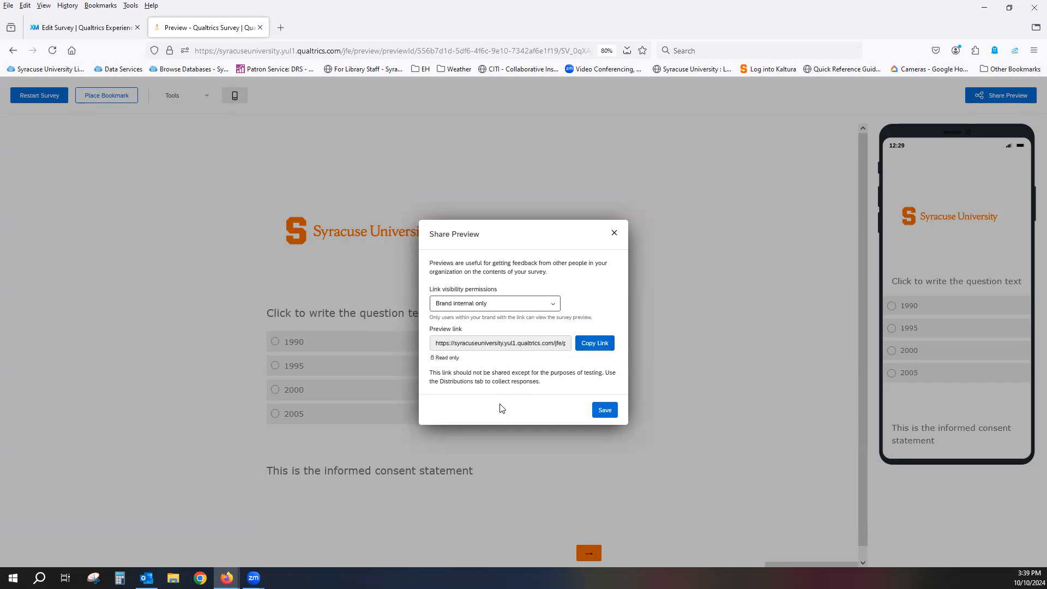
pyautogui.click(605, 415)
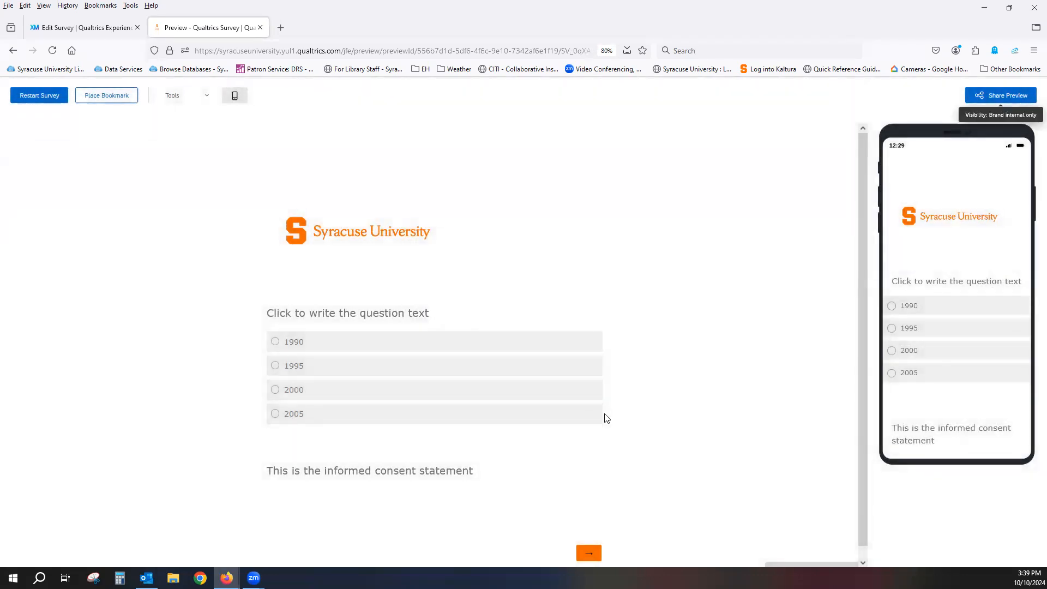
pyautogui.click(260, 28)
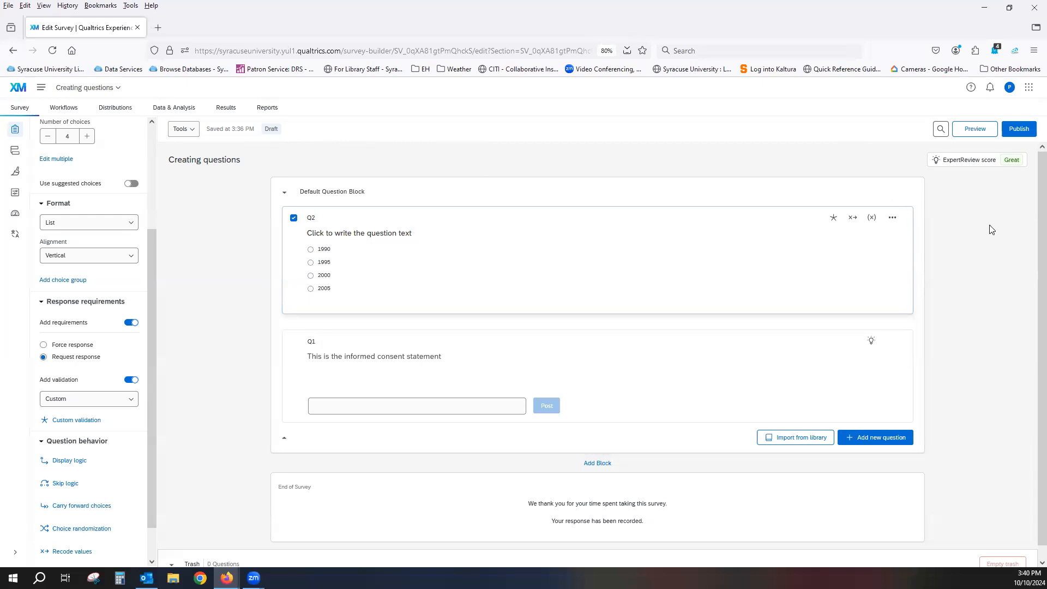
# Open the ExpertReview recommendations from the publishing dialog and examine the survey's issues and passed checks
pyautogui.click(1015, 132)
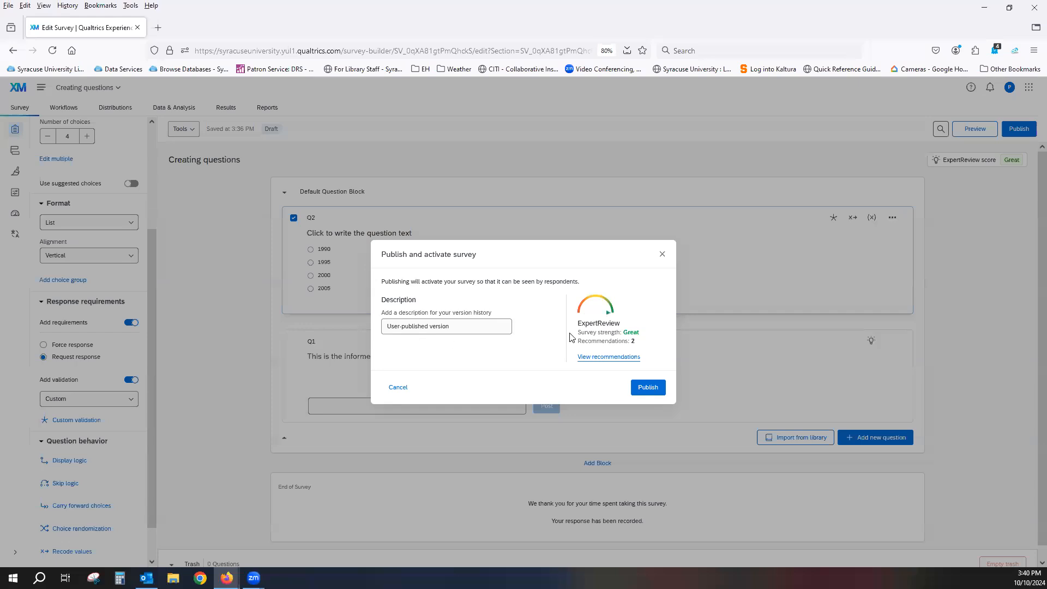
pyautogui.click(610, 357)
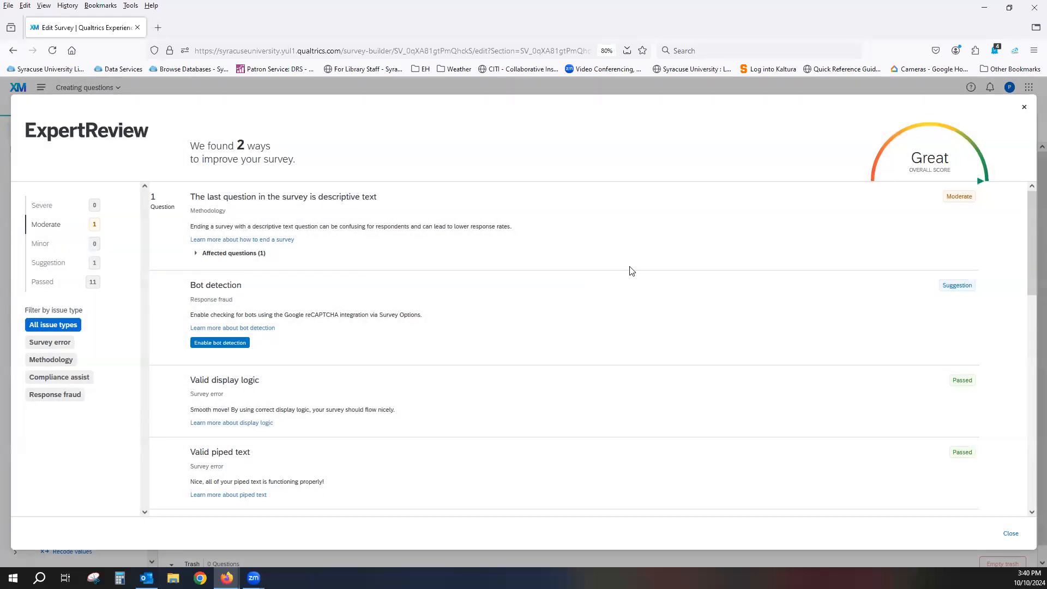
pyautogui.scroll(-5, 631, 271)
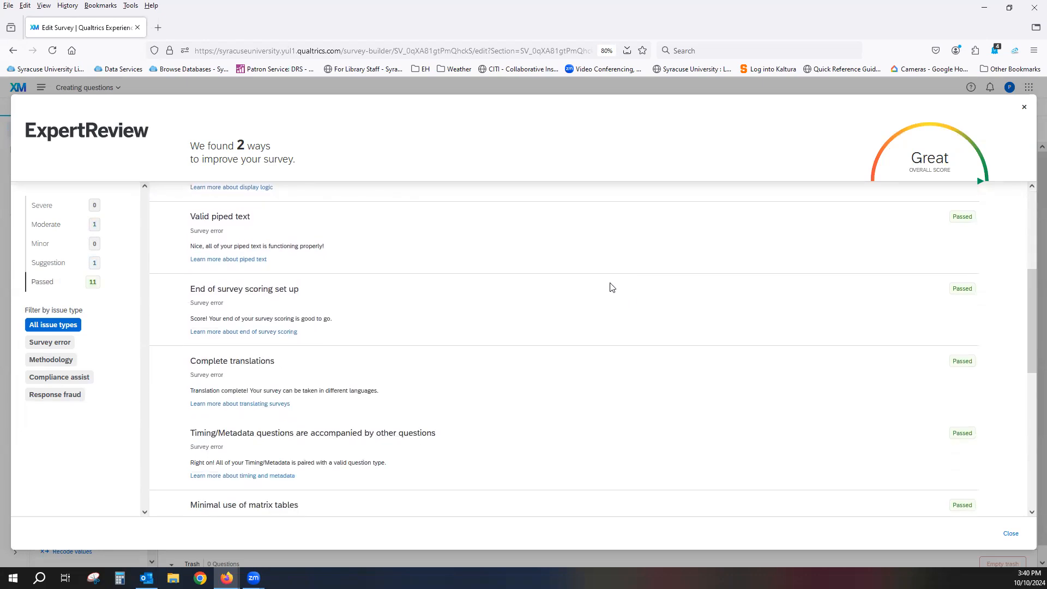
pyautogui.scroll(-4, 612, 287)
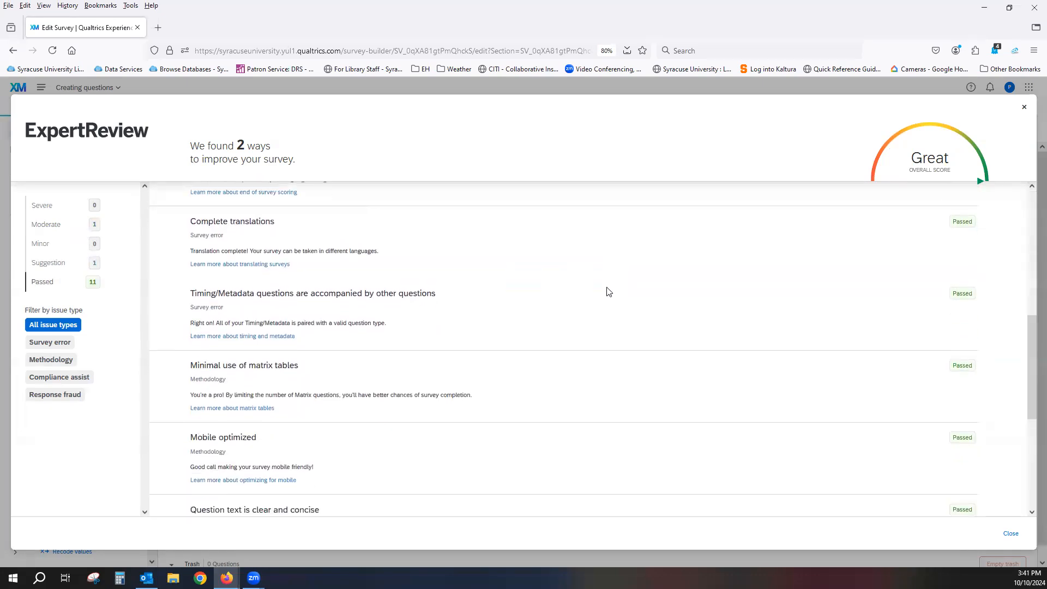
pyautogui.scroll(-2, 606, 291)
pyautogui.scroll(-3, 565, 284)
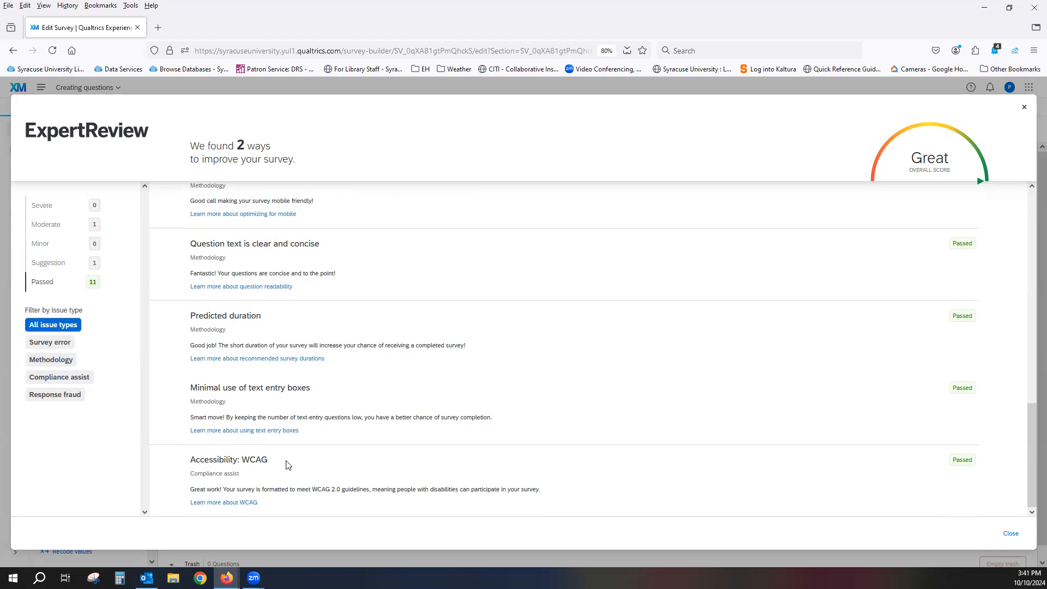
pyautogui.scroll(4, 652, 446)
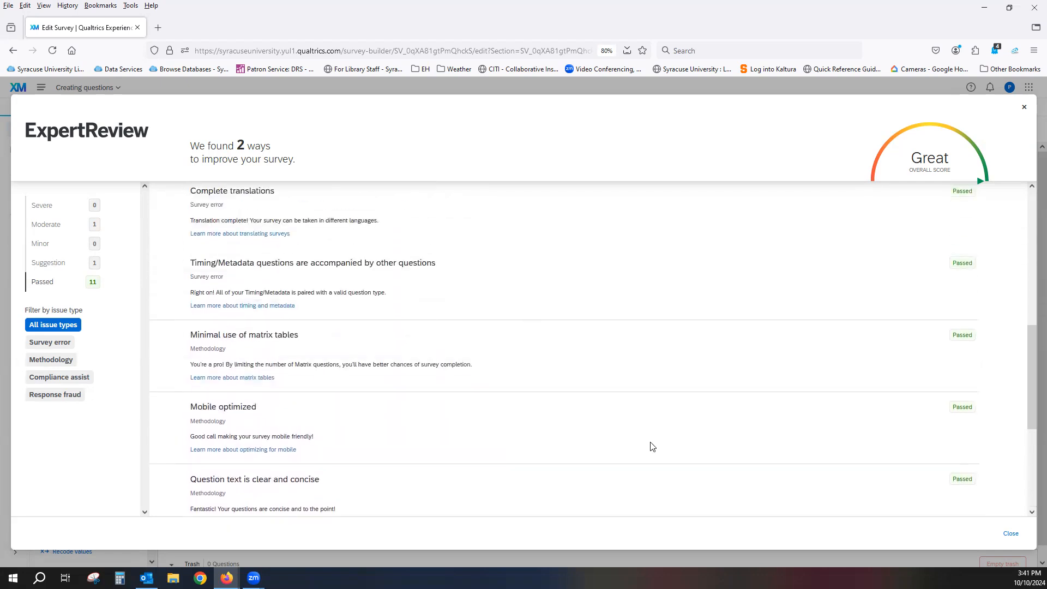
pyautogui.scroll(6, 651, 446)
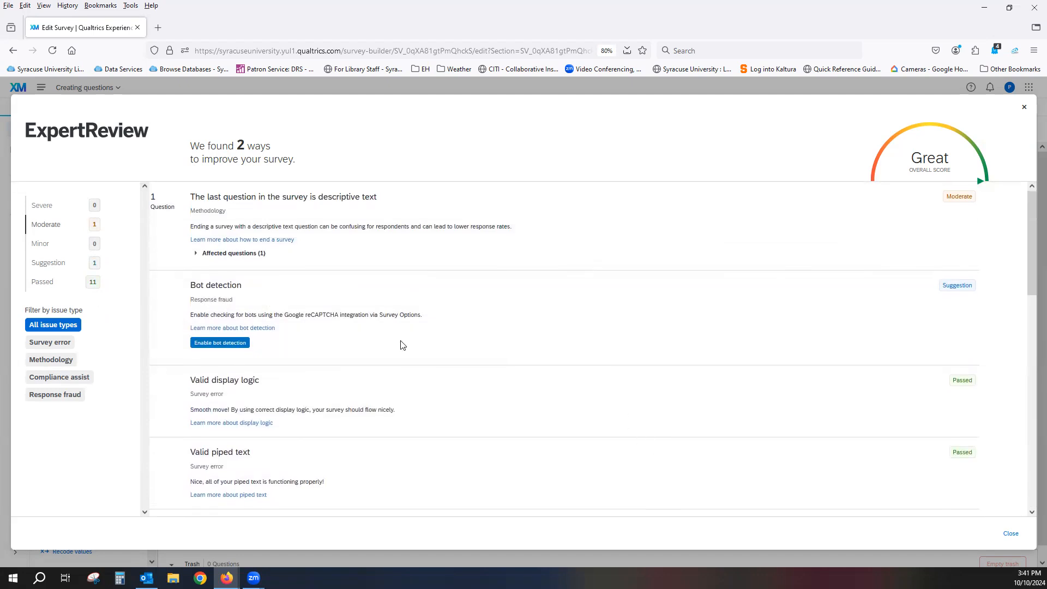
# Enable bot detection from the ExpertReview suggestion, look through the remaining checks, and close the review
pyautogui.click(207, 344)
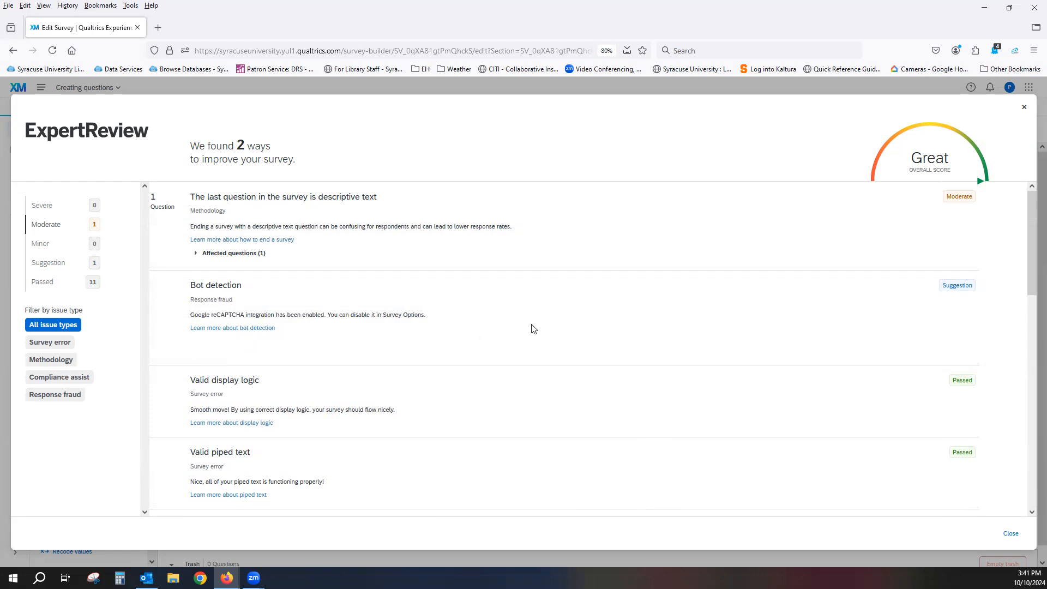
pyautogui.scroll(-1, 518, 318)
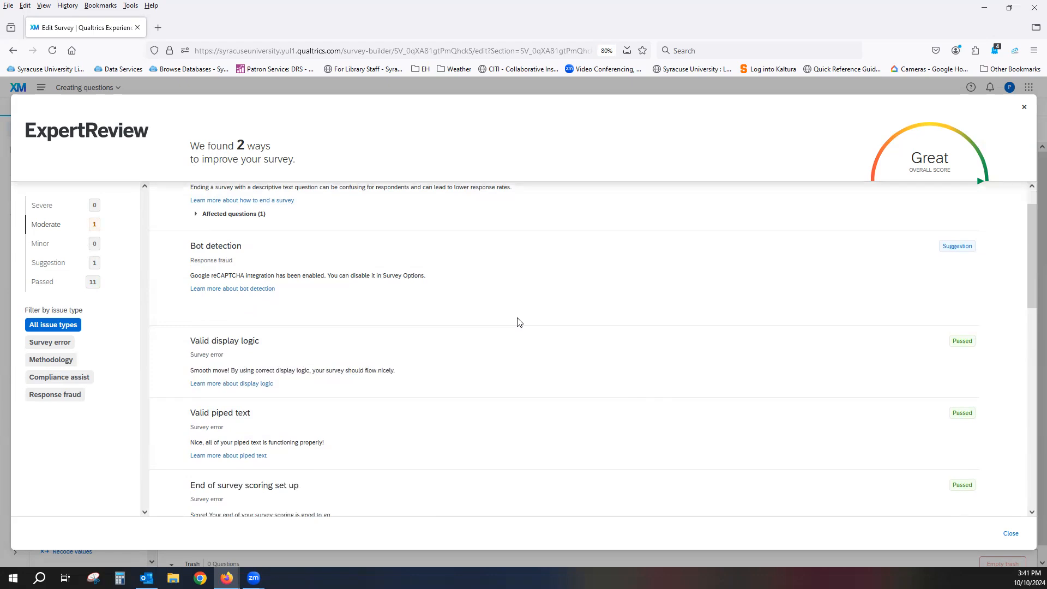
pyautogui.scroll(-2, 518, 322)
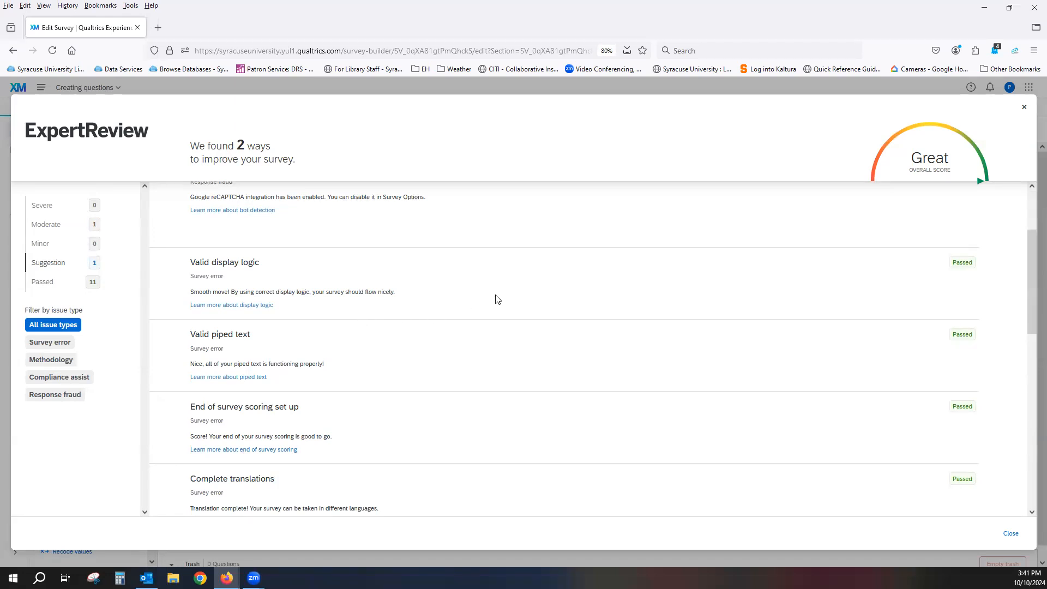
pyautogui.scroll(-7, 497, 300)
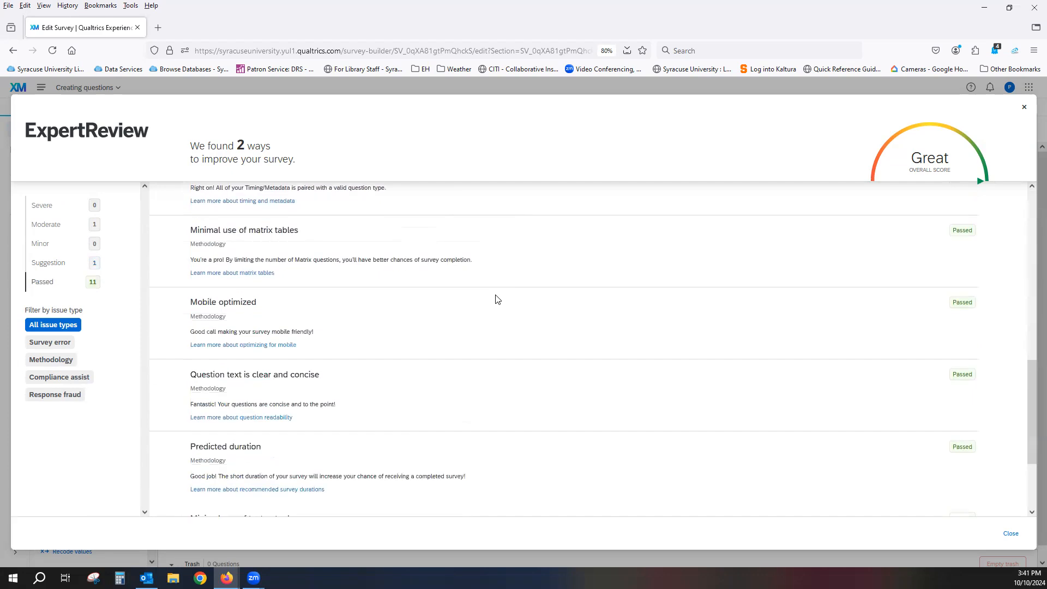
pyautogui.scroll(-2, 497, 299)
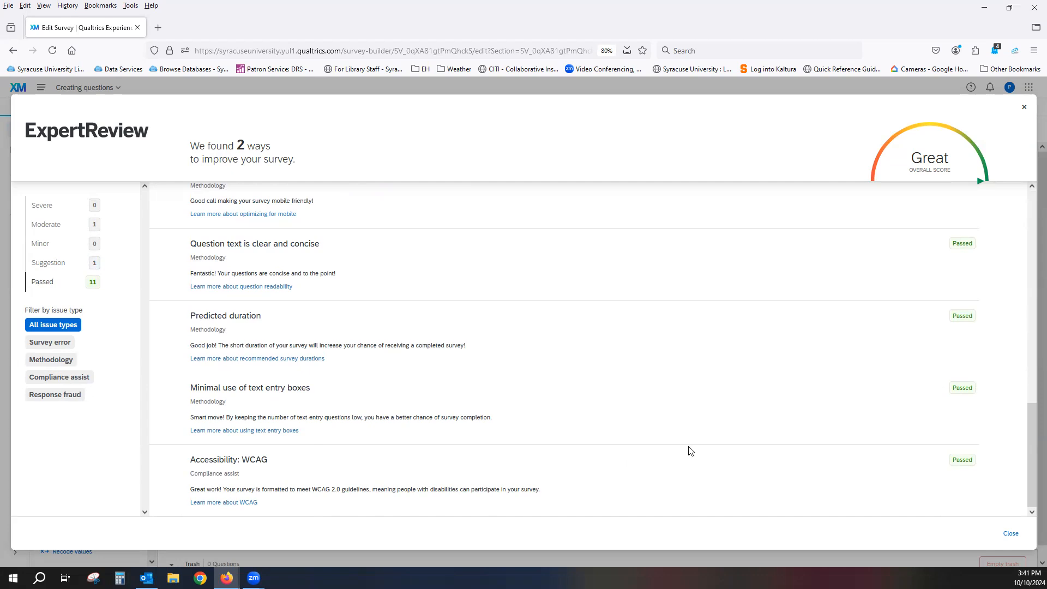
pyautogui.click(1010, 534)
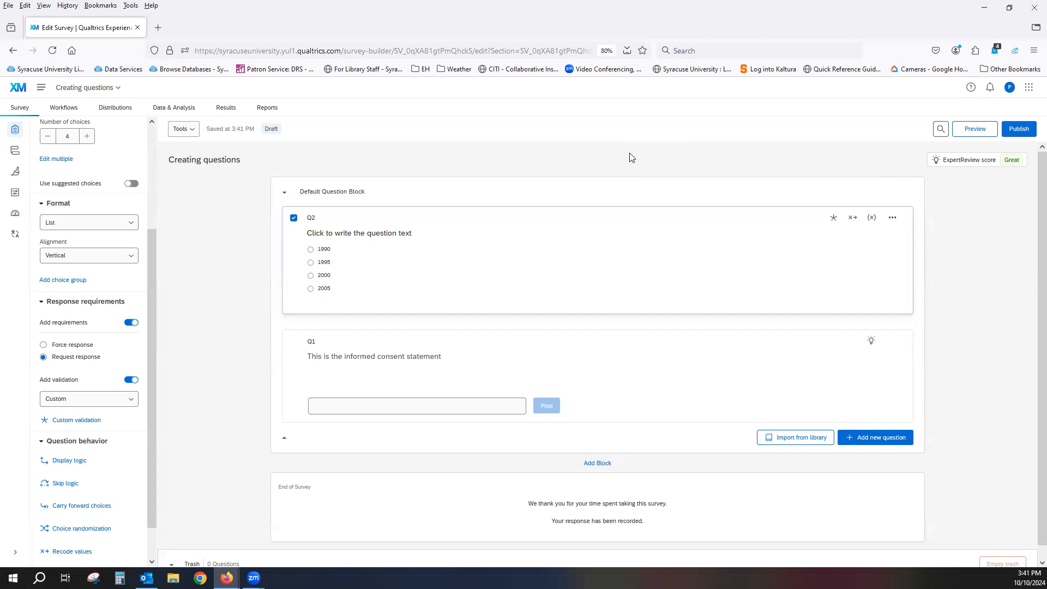
# Publish and activate the survey with the description "User-published version" and dismiss the published survey's link dialog
pyautogui.click(1017, 133)
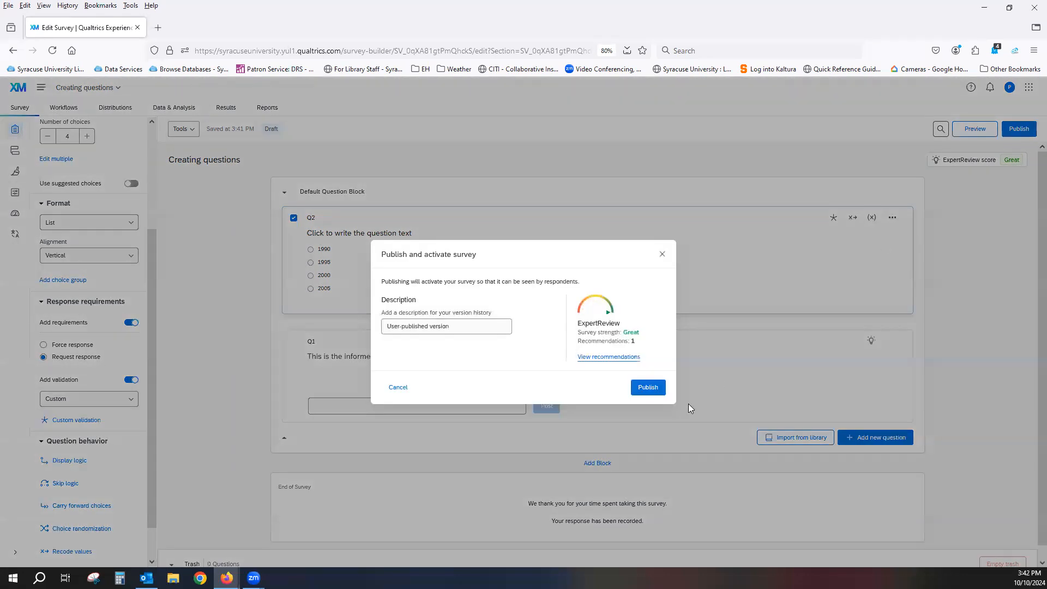
pyautogui.click(647, 387)
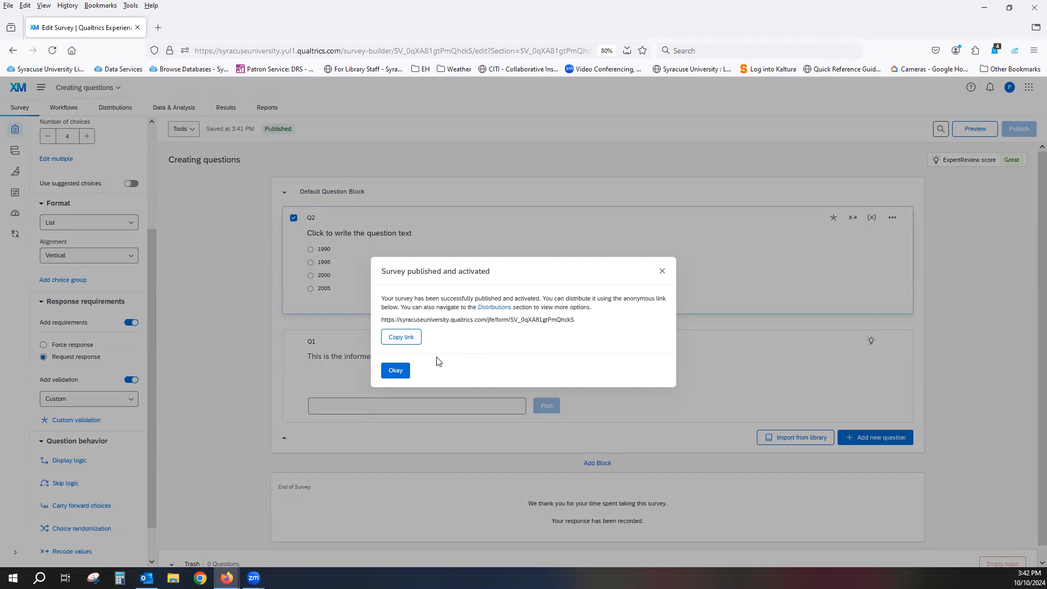
pyautogui.click(396, 371)
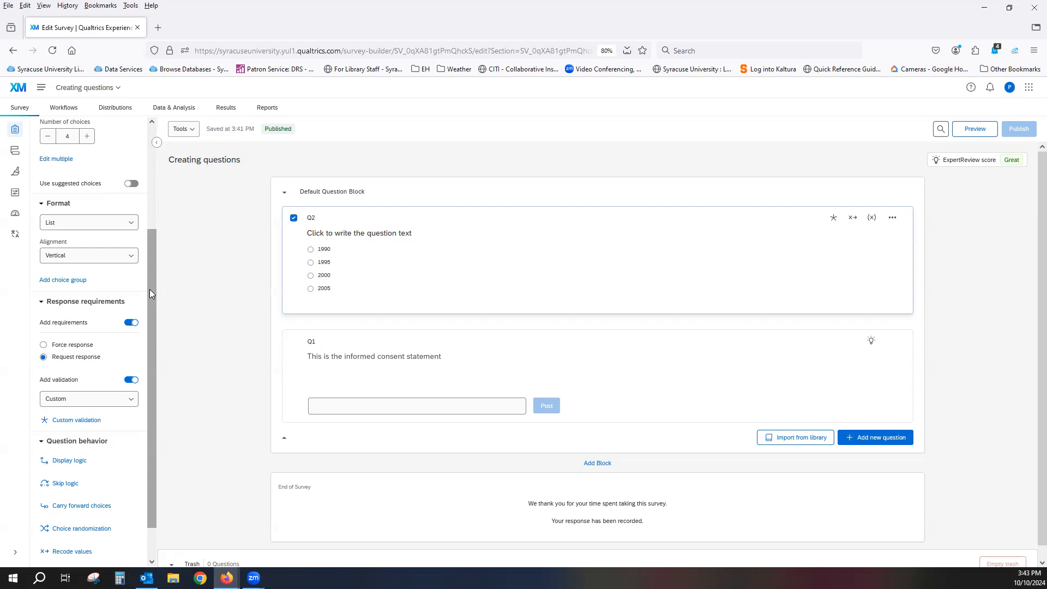
# Leave the survey editor and return to the Projects page
pyautogui.scroll(3, 149, 289)
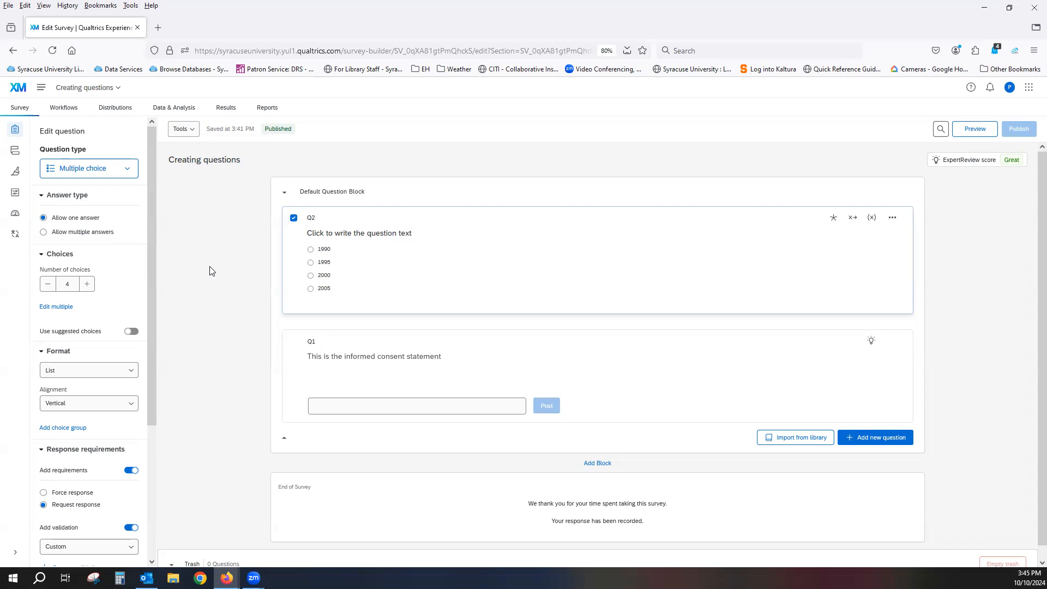
pyautogui.click(40, 88)
pyautogui.click(62, 131)
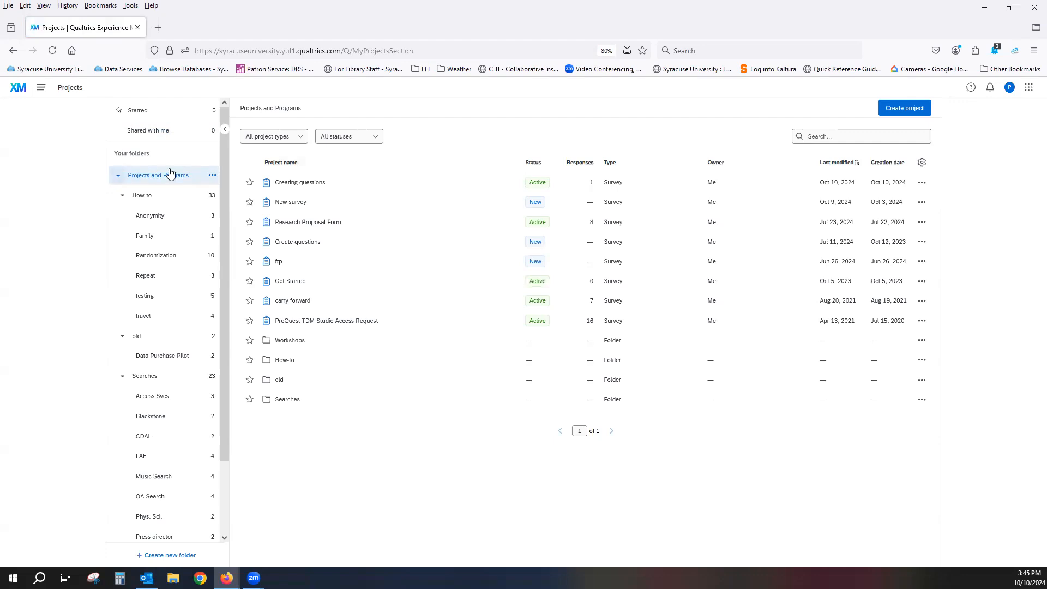
# Create a subfolder named "New folder" under Projects and Programs, and delete it again
pyautogui.click(212, 176)
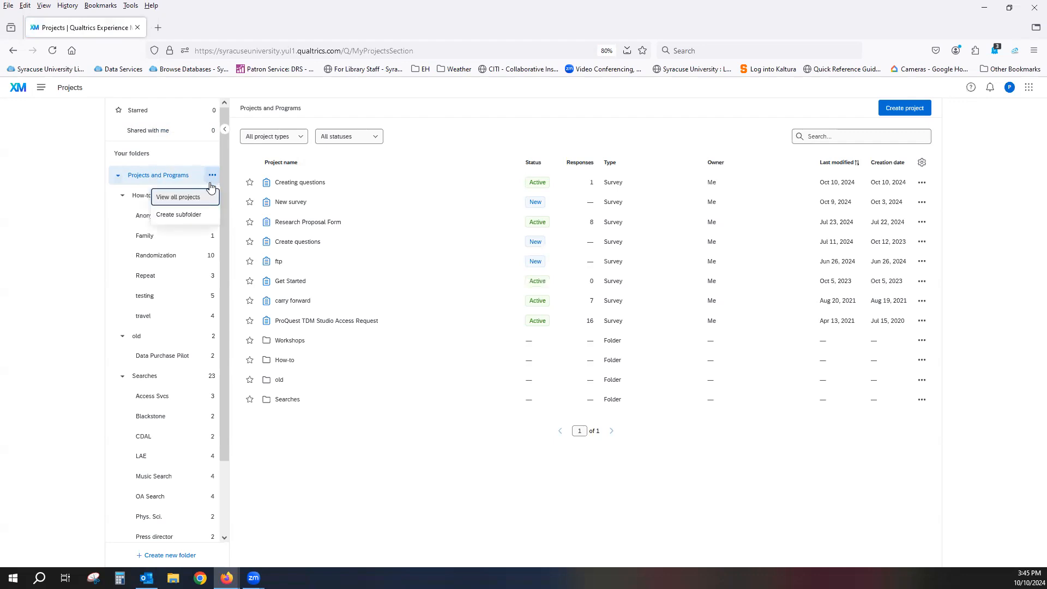
pyautogui.click(180, 219)
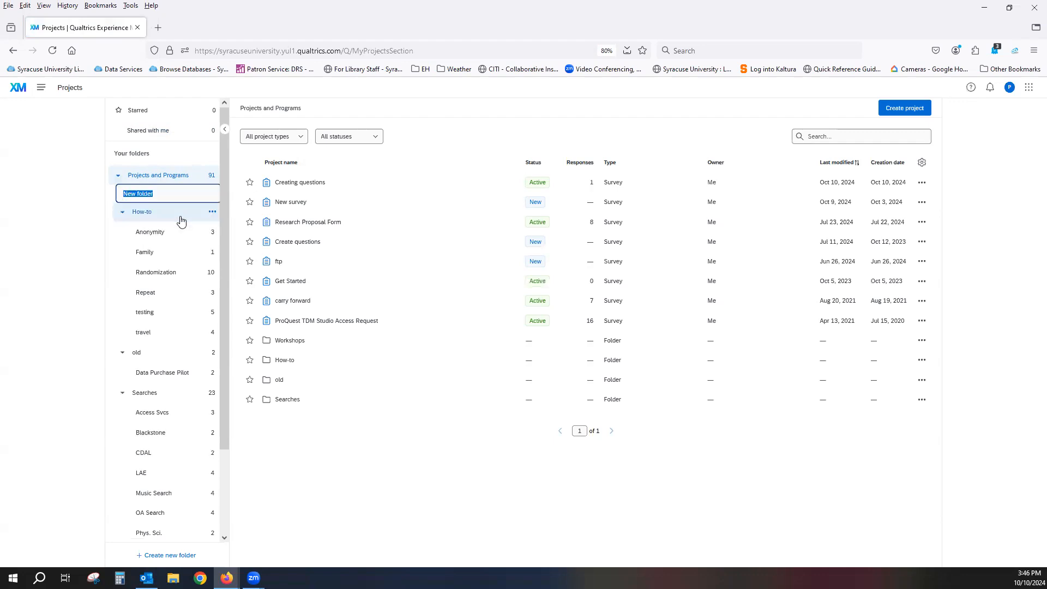
pyautogui.click(161, 195)
pyautogui.press('Return')
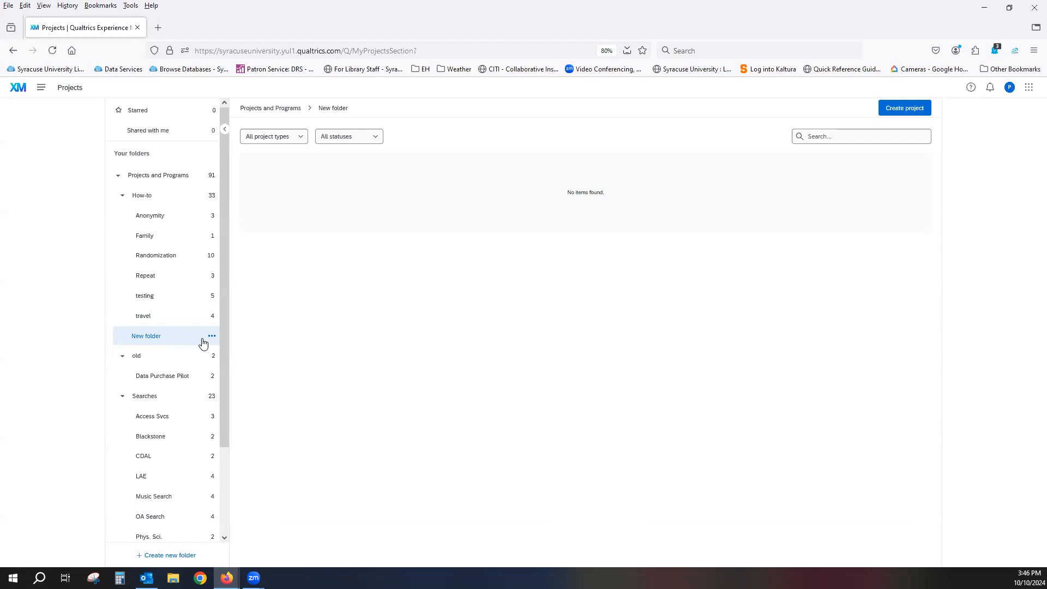
pyautogui.click(213, 337)
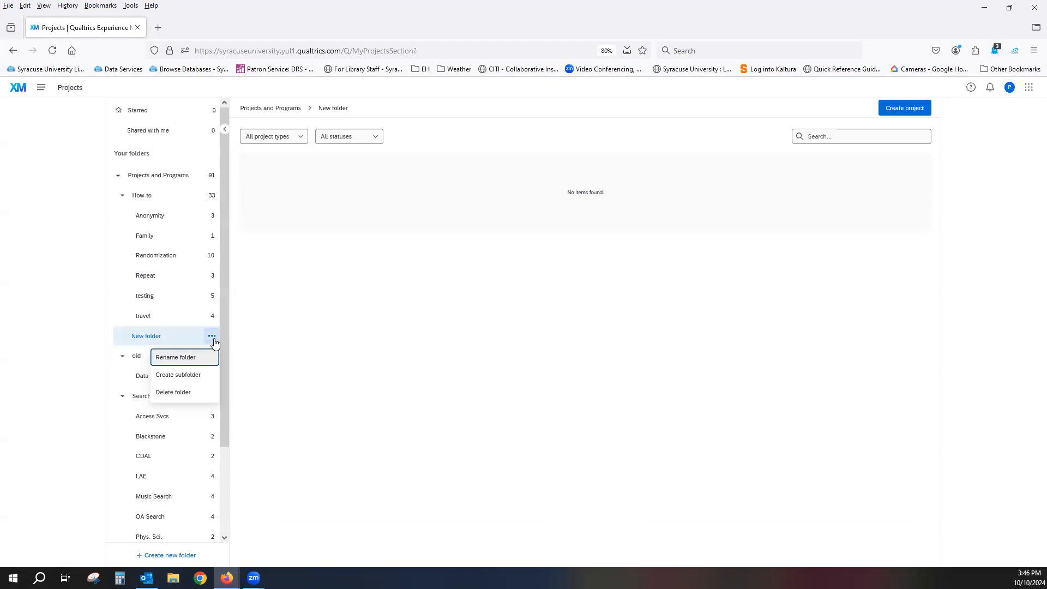
pyautogui.click(172, 394)
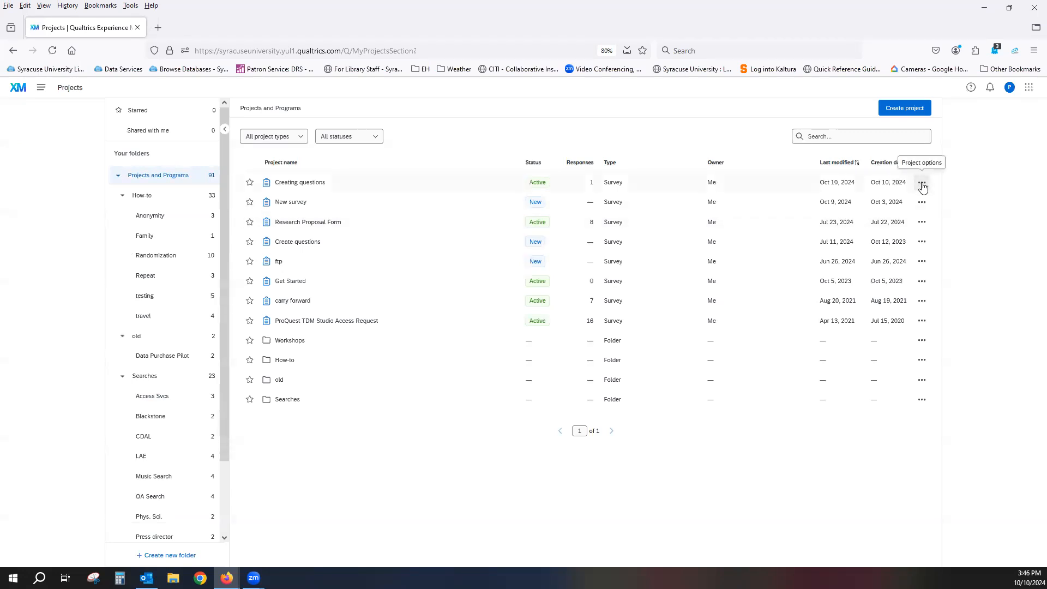
# Open the response collection pause dialog for the "Creating questions" project and cancel it
pyautogui.click(922, 183)
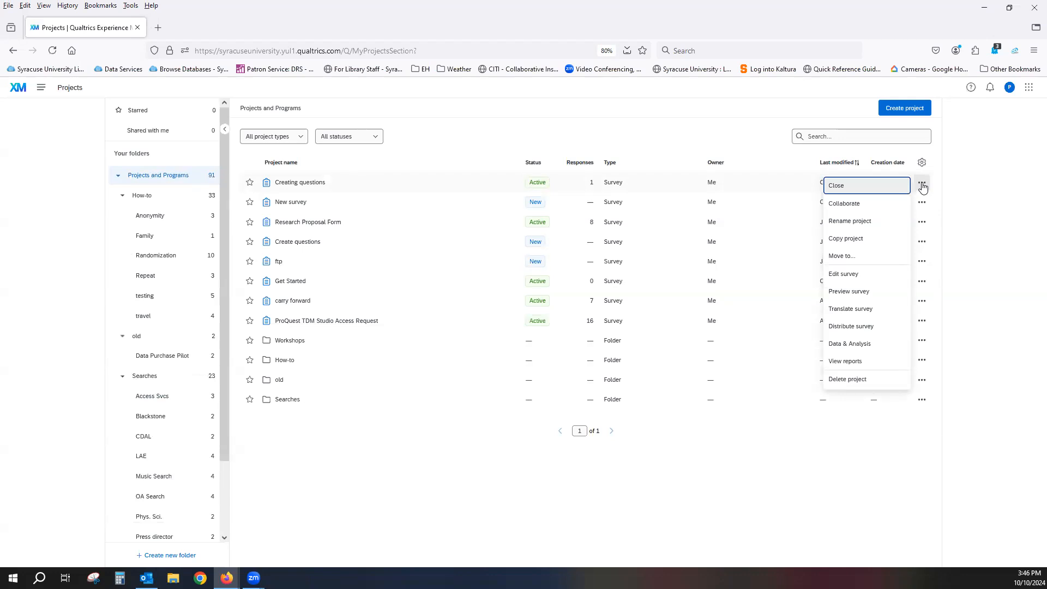
pyautogui.click(878, 186)
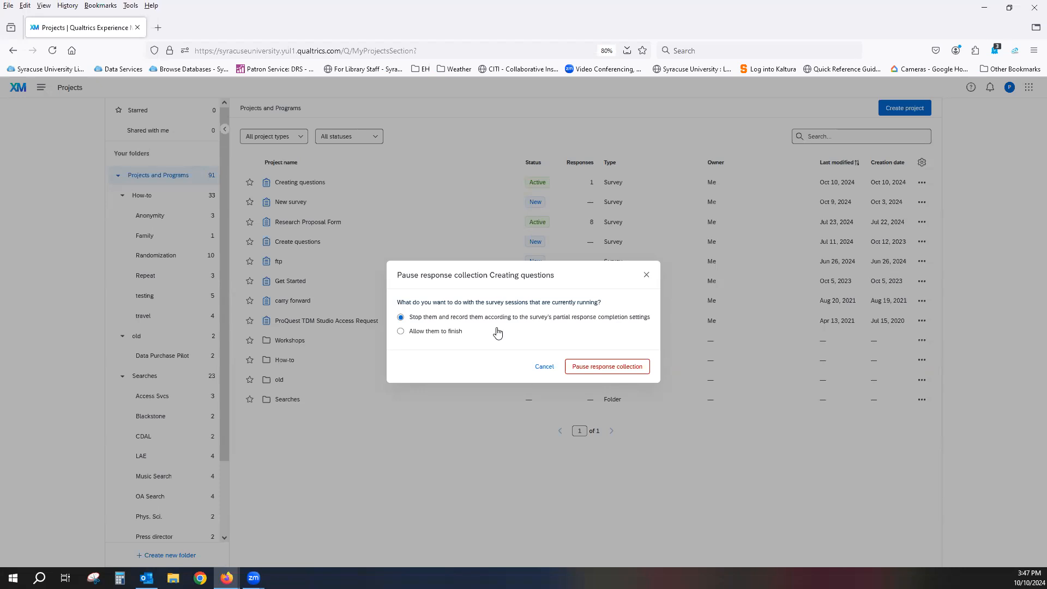
pyautogui.click(543, 367)
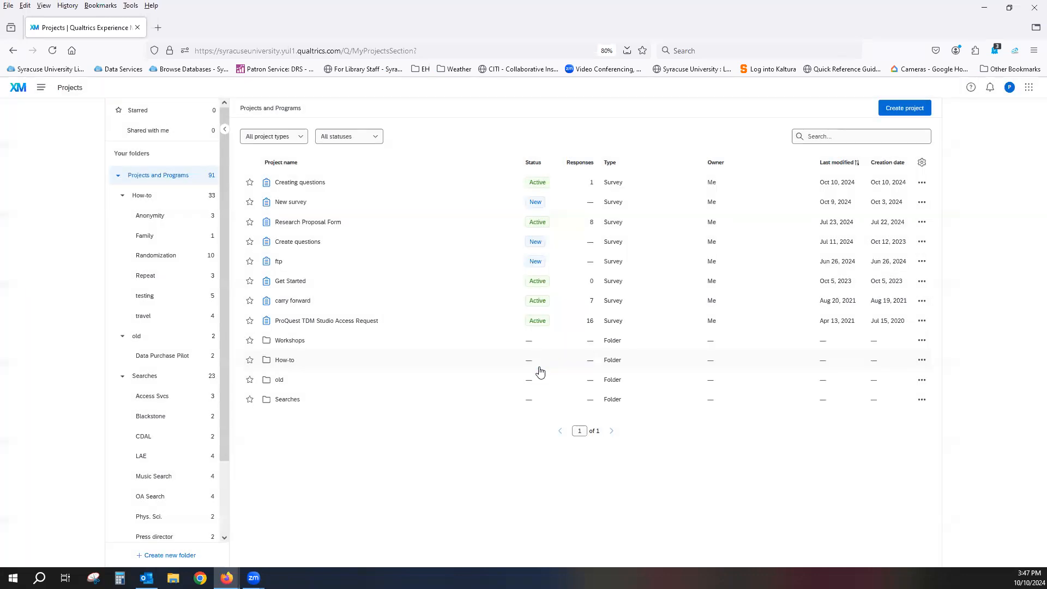
# Open the collaboration settings for the "Creating questions" project and search the user list for a collaborator by first name
pyautogui.click(921, 184)
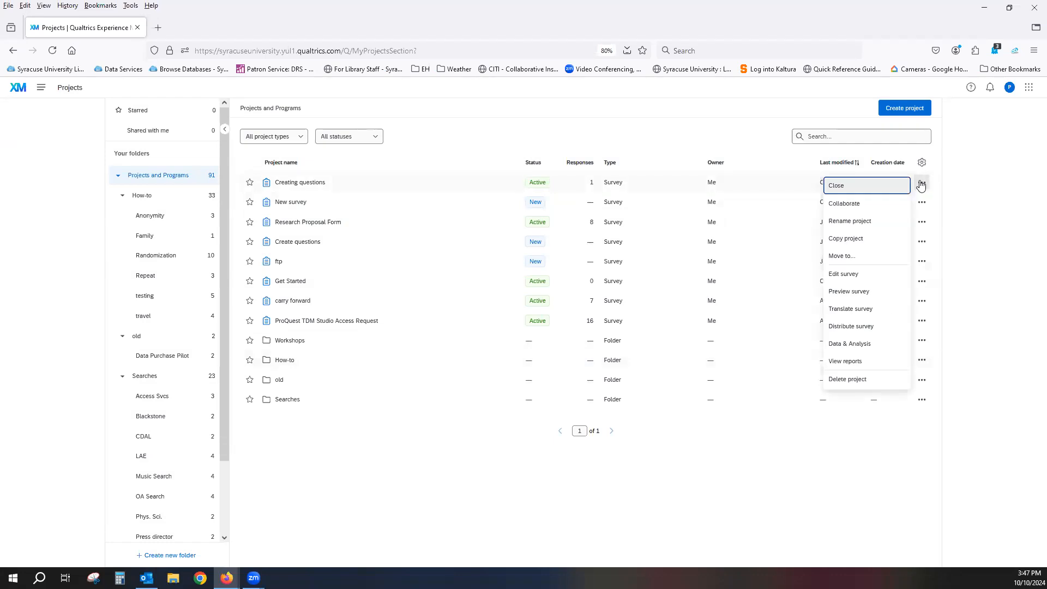
pyautogui.click(866, 204)
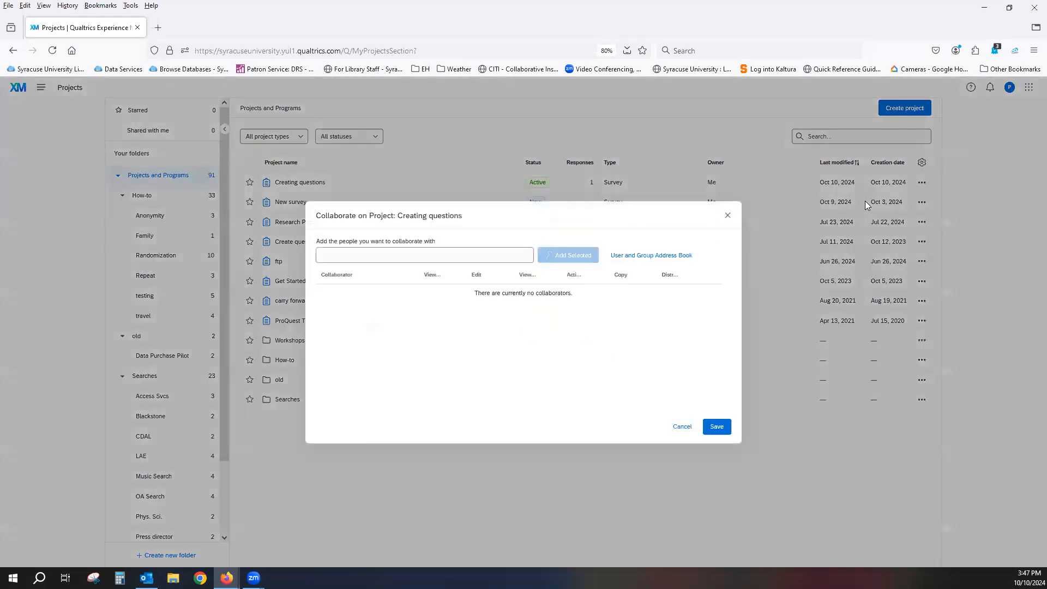
pyautogui.click(395, 257)
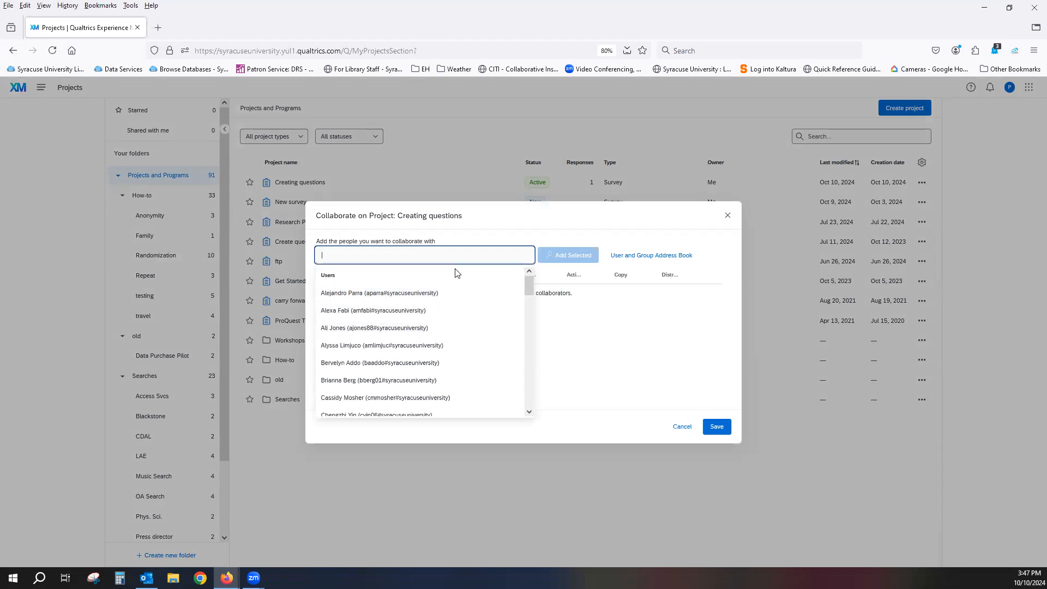
pyautogui.write('pa')
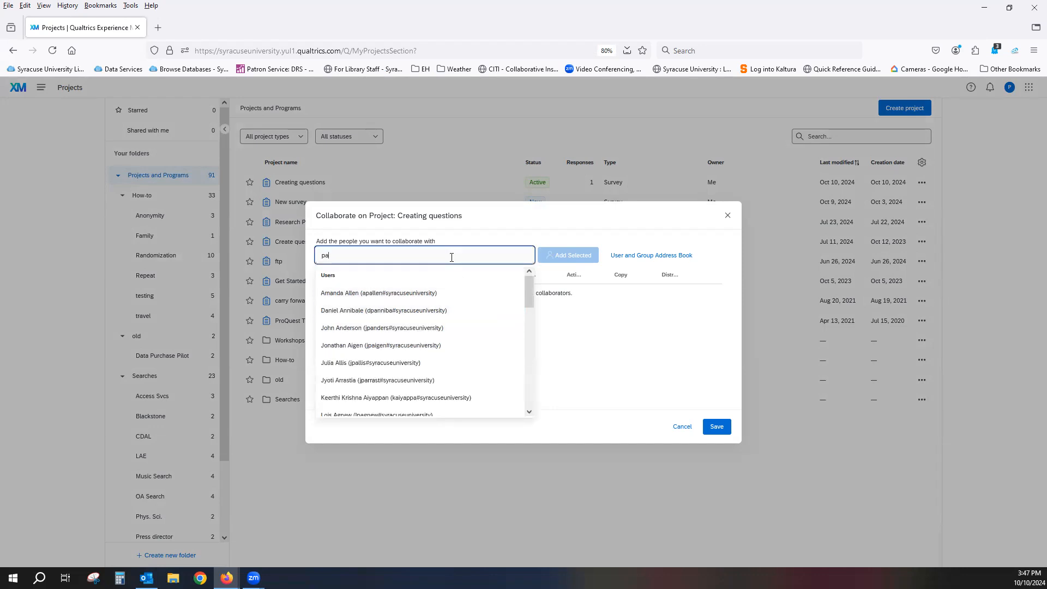
pyautogui.write('ul')
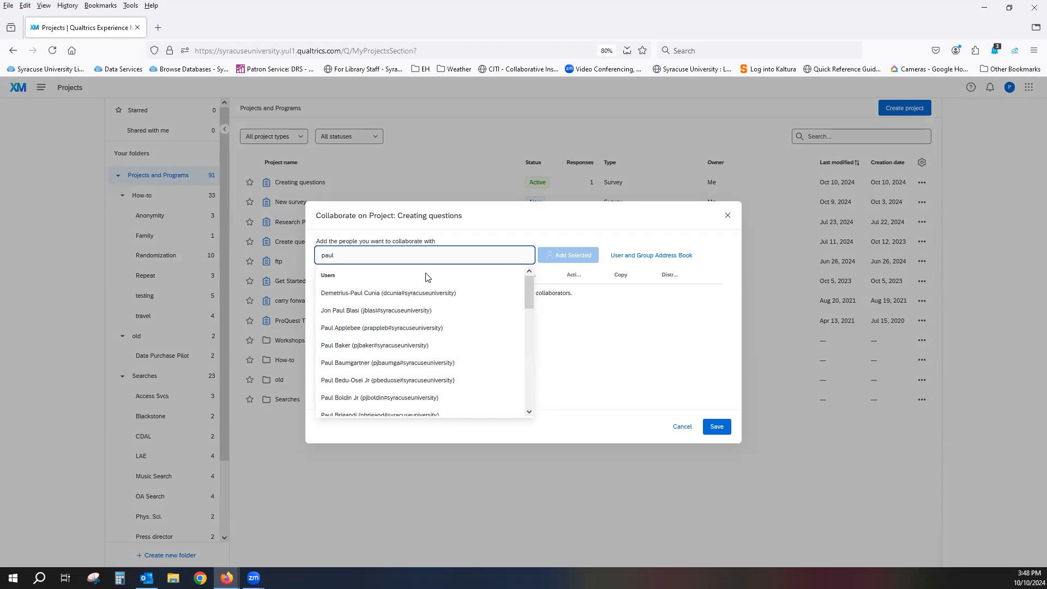
pyautogui.scroll(-3, 475, 339)
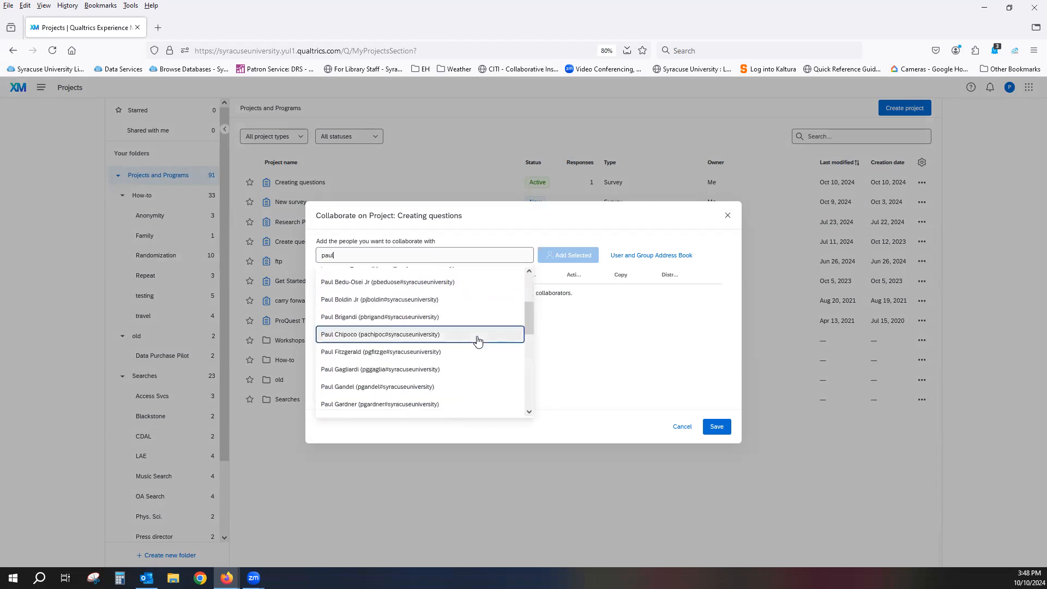
pyautogui.scroll(-3, 477, 340)
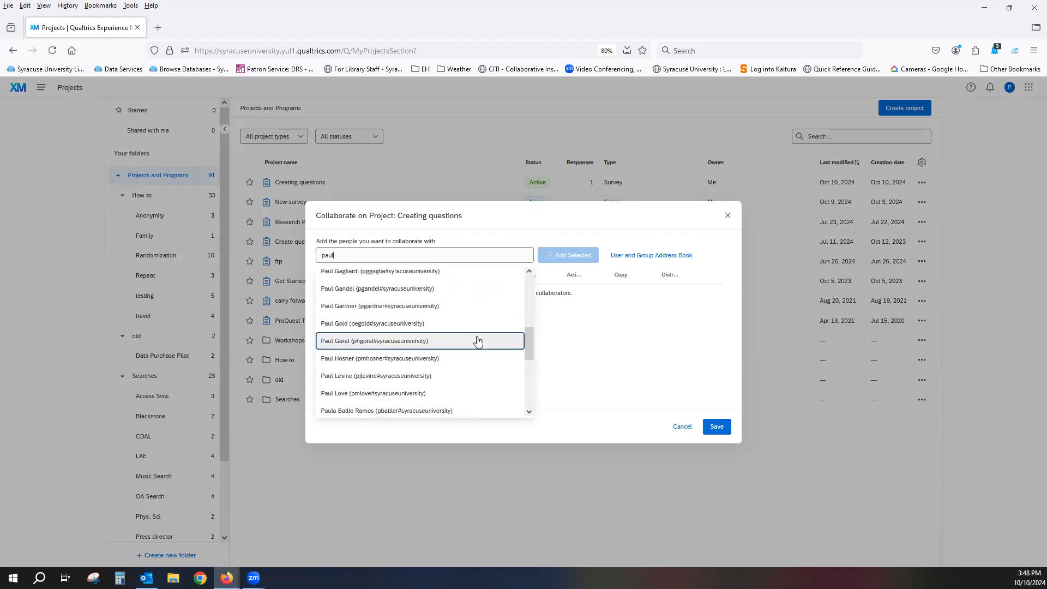
pyautogui.scroll(6, 477, 341)
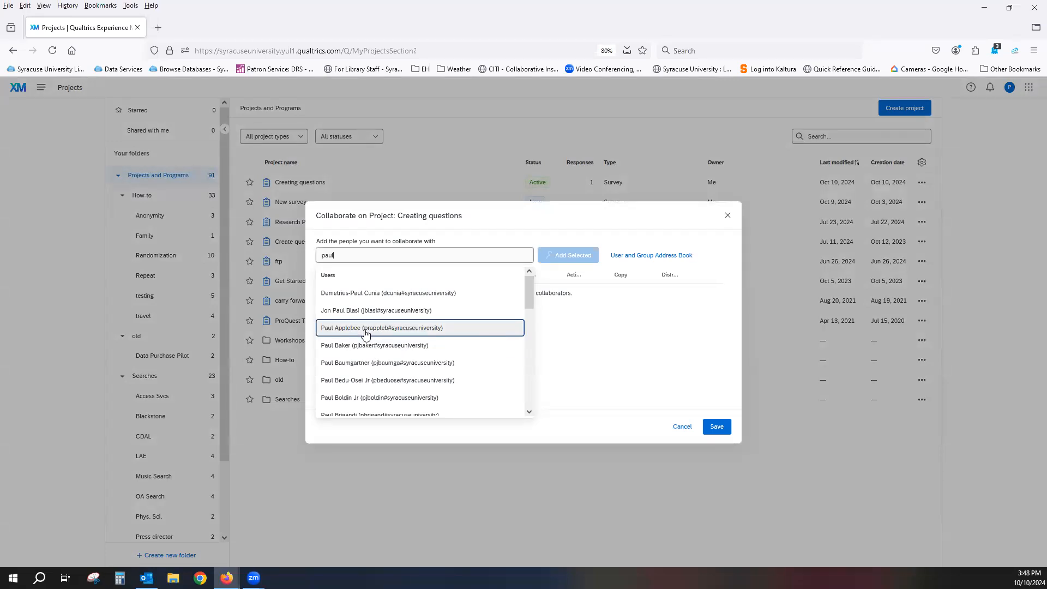
pyautogui.click(630, 351)
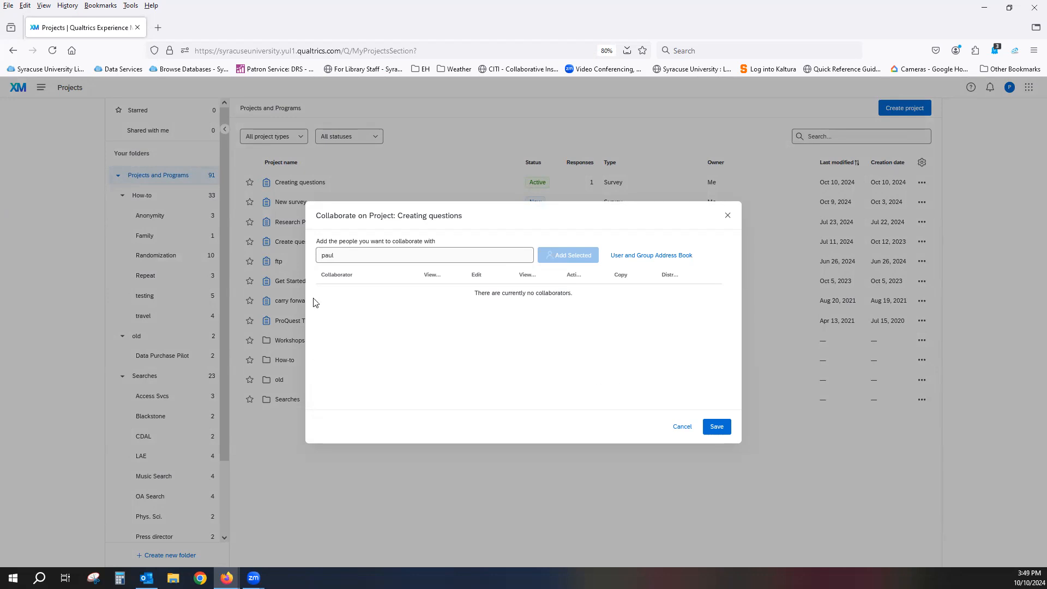
# Clear the collaborator search text and cancel the collaboration dialog without adding anyone
pyautogui.moveTo(345, 256); pyautogui.dragTo(302, 253)
pyautogui.press('BackSpace')
pyautogui.click(643, 328)
pyautogui.click(675, 428)
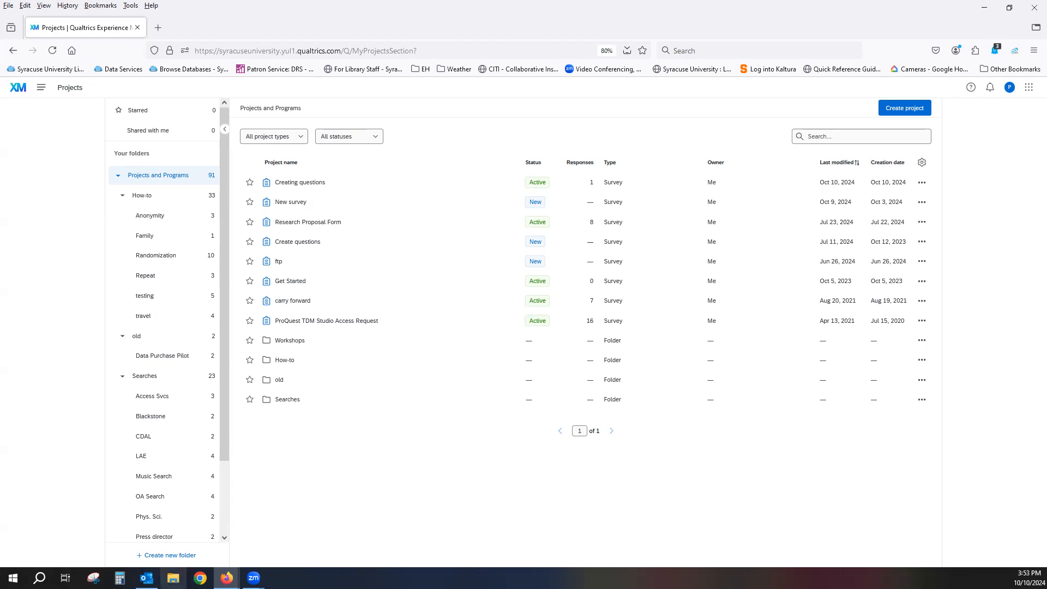
# Switch to File Explorer, open WorkshopReminder.docx from the qualtrics folder in Word, select its class outlines link, and close both windows
pyautogui.click(173, 577)
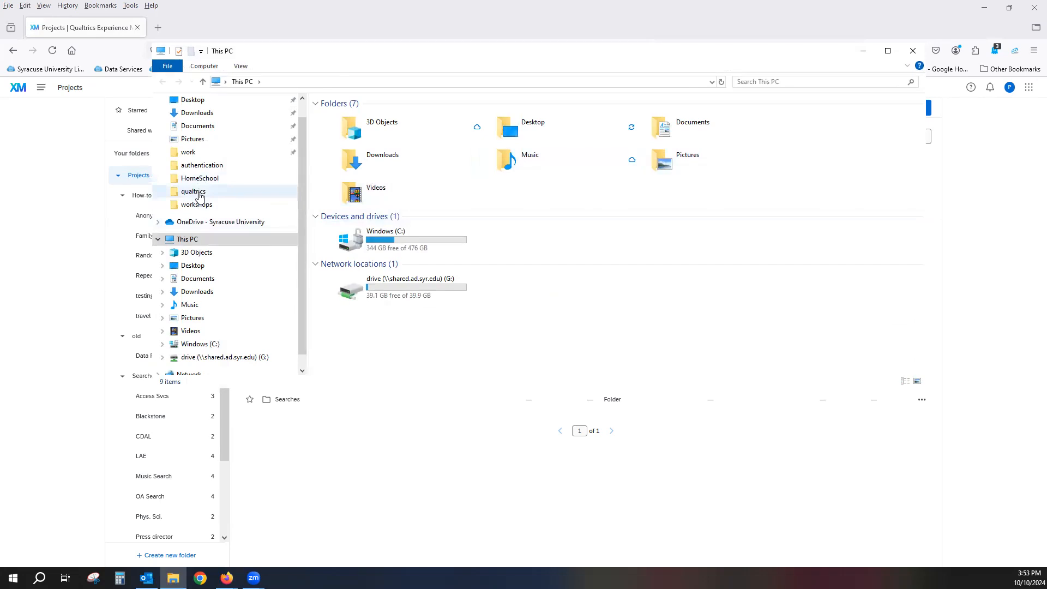
pyautogui.click(198, 192)
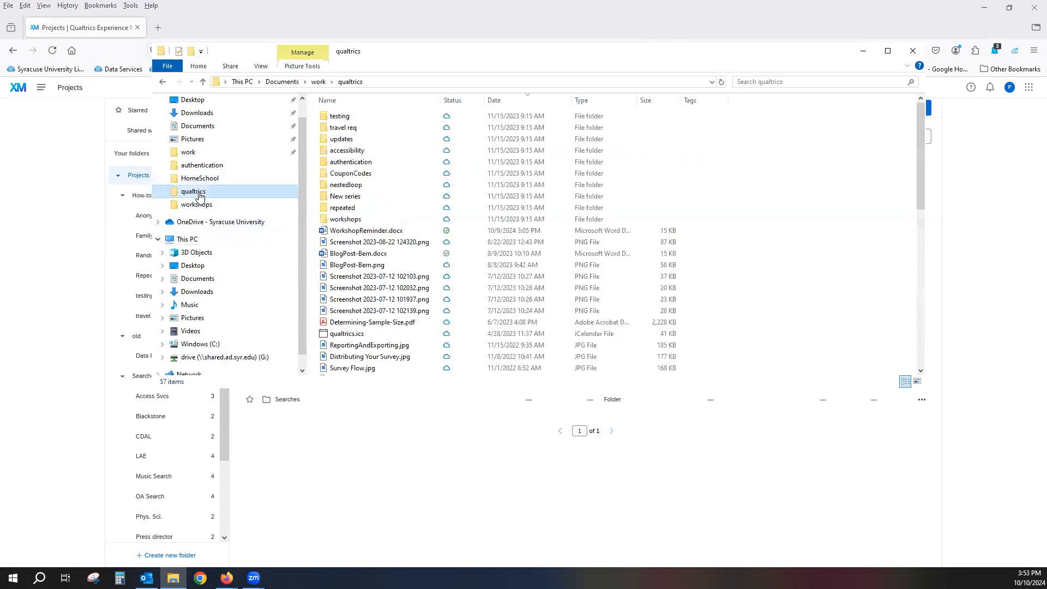
pyautogui.click(352, 231)
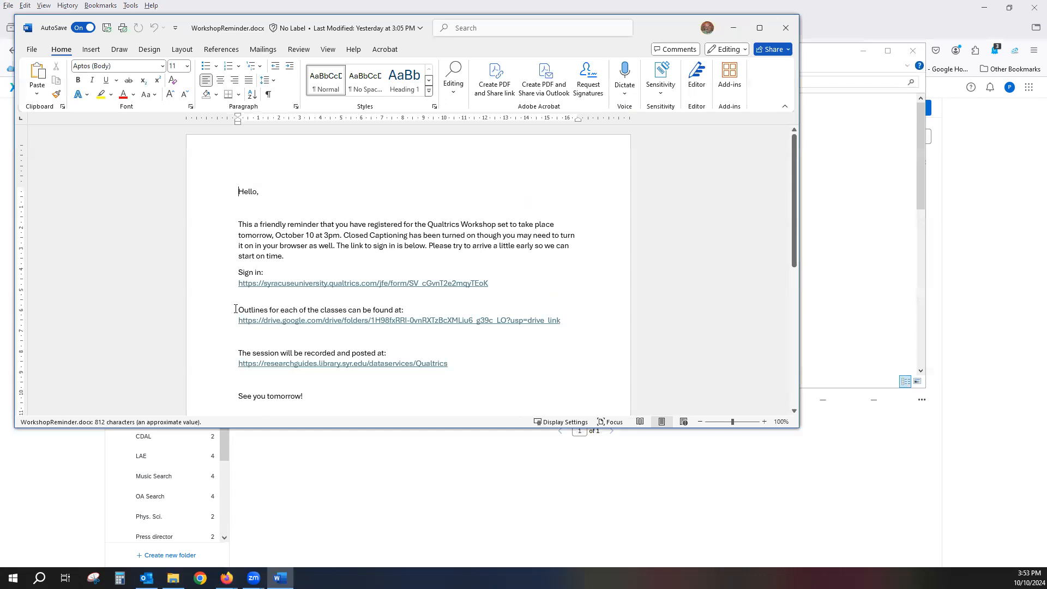
pyautogui.moveTo(240, 315); pyautogui.dragTo(619, 319)
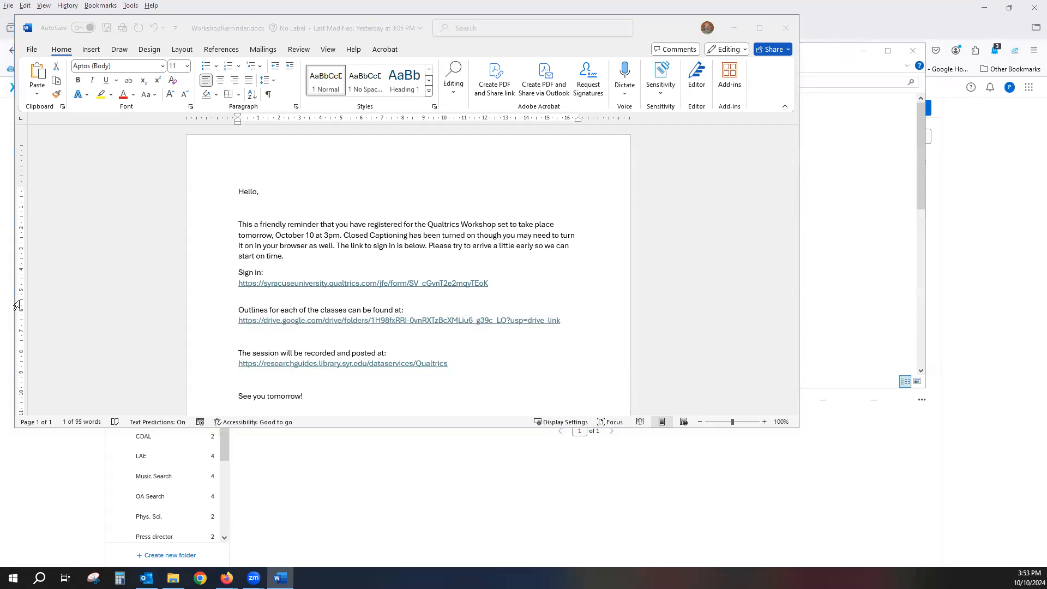
pyautogui.click(788, 27)
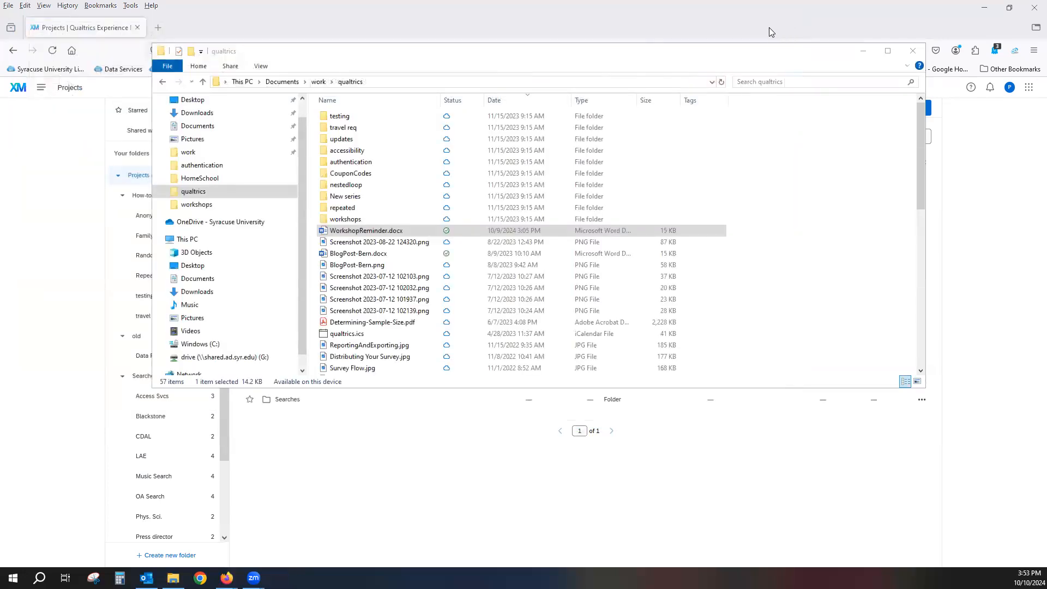
pyautogui.click(913, 50)
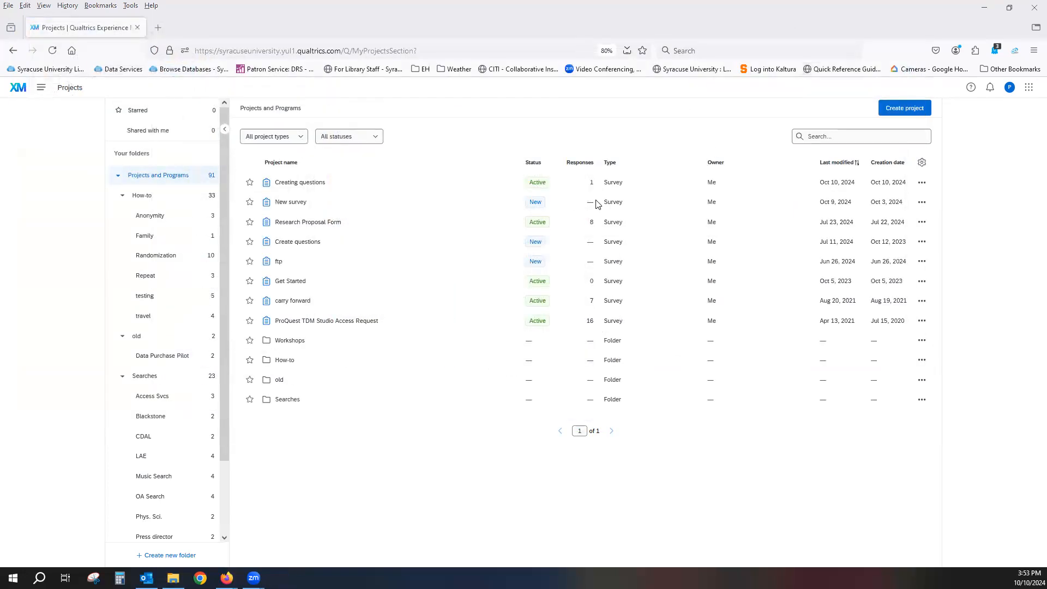